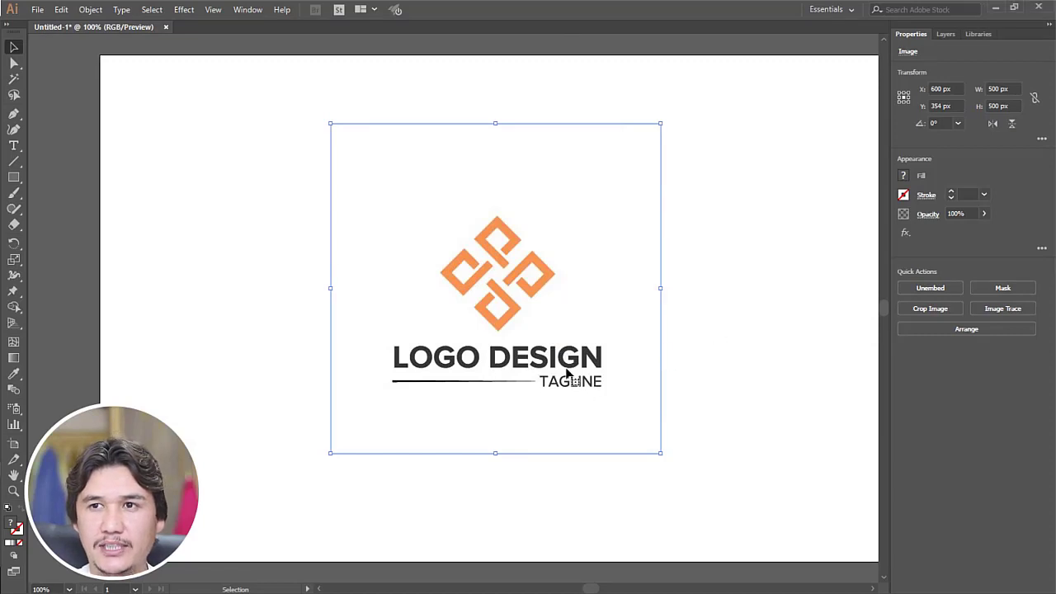
# Deselect the logo image, hide Layer 1 and add a new layer above it.
pyautogui.click(718, 232)
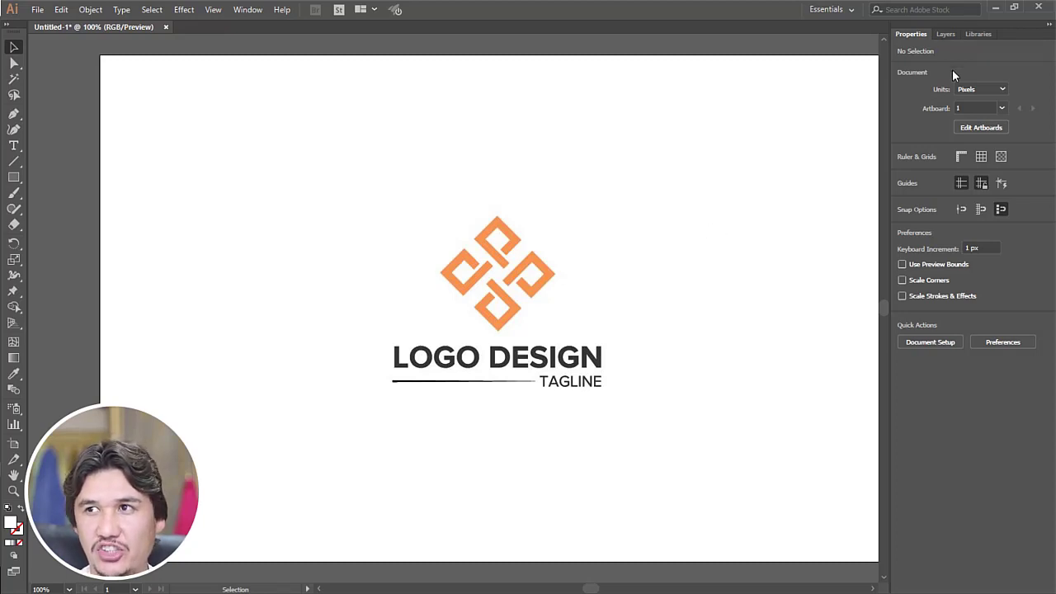
pyautogui.click(946, 33)
pyautogui.keyDown('ctrl'); pyautogui.click(901, 52); pyautogui.keyUp('ctrl')
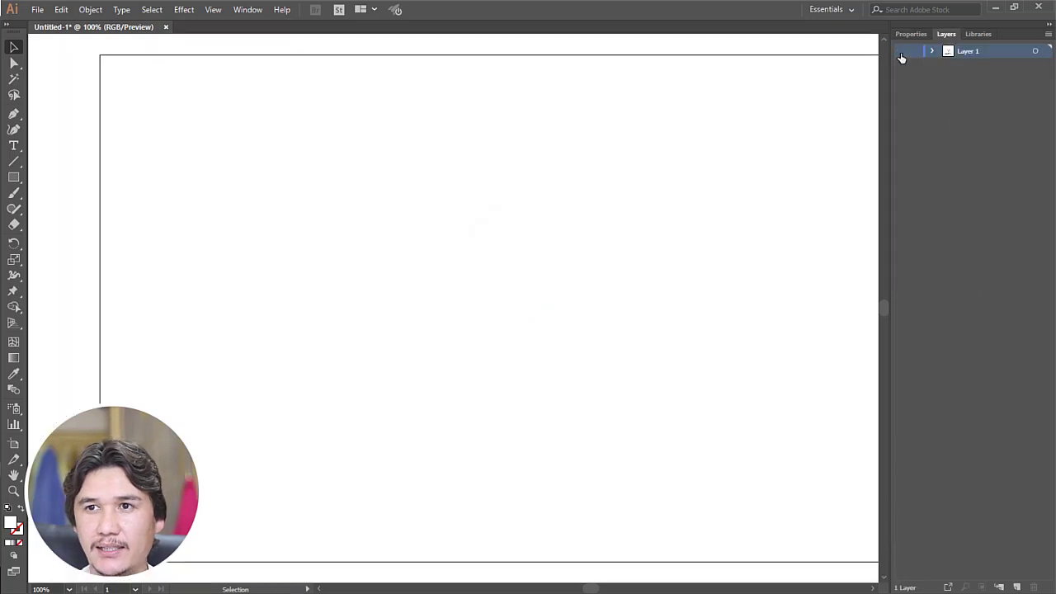
pyautogui.click(902, 54)
pyautogui.click(902, 54)
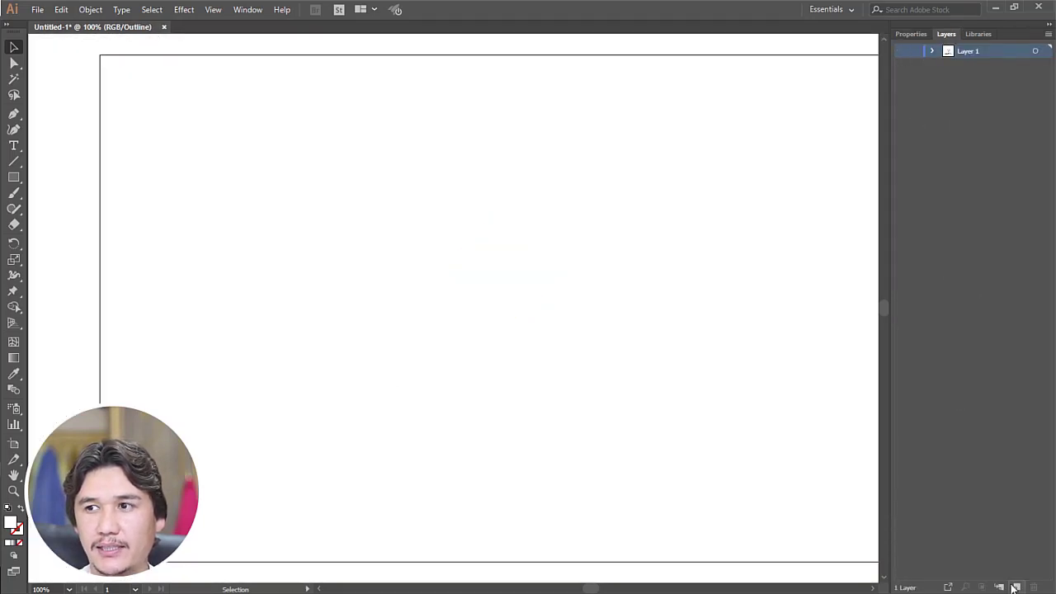
pyautogui.click(1017, 587)
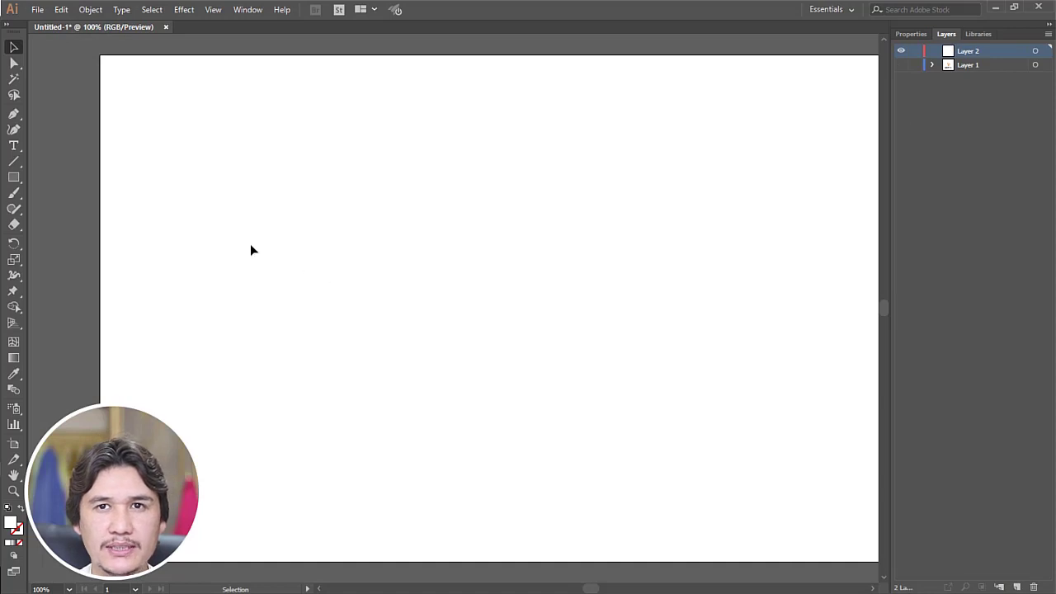
# Draw a rectangle about 312 by 268 px near the middle of the artboard and fill it with red.
pyautogui.click(17, 178)
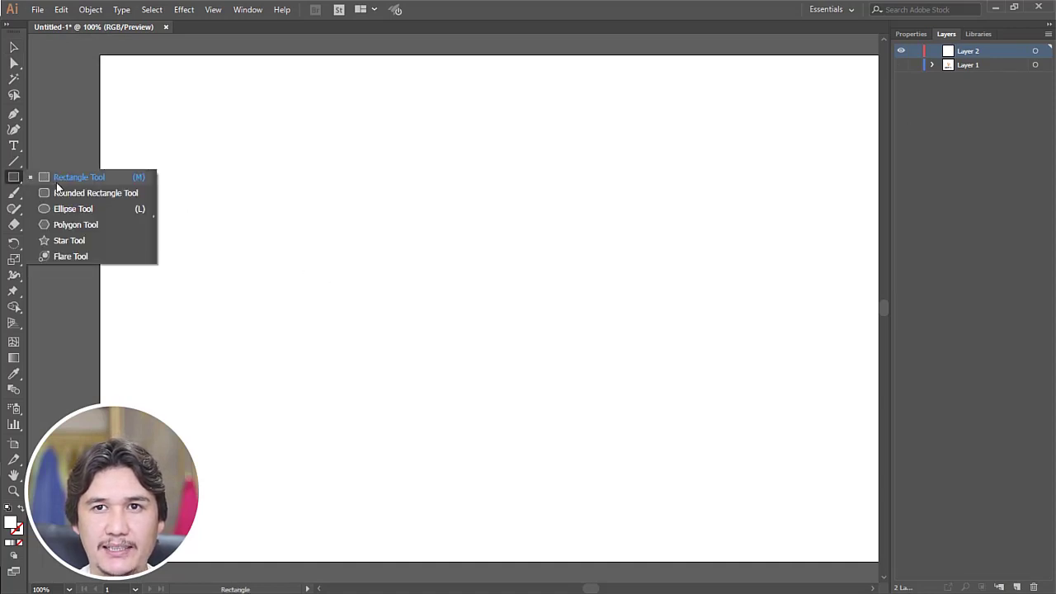
pyautogui.click(57, 180)
pyautogui.moveTo(354, 220); pyautogui.dragTo(560, 395)
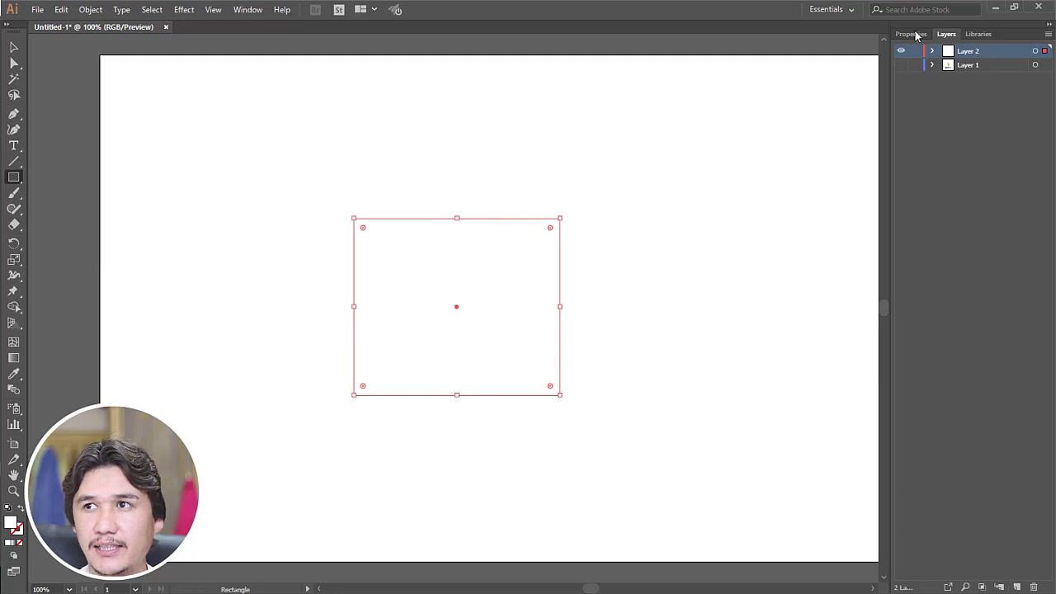
pyautogui.click(910, 34)
pyautogui.click(903, 176)
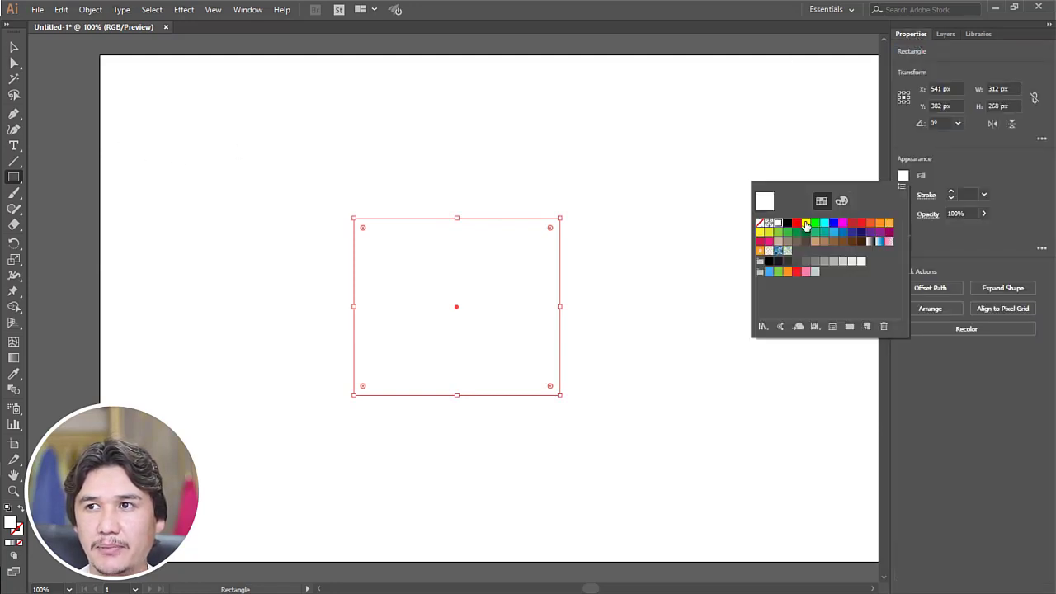
pyautogui.click(797, 223)
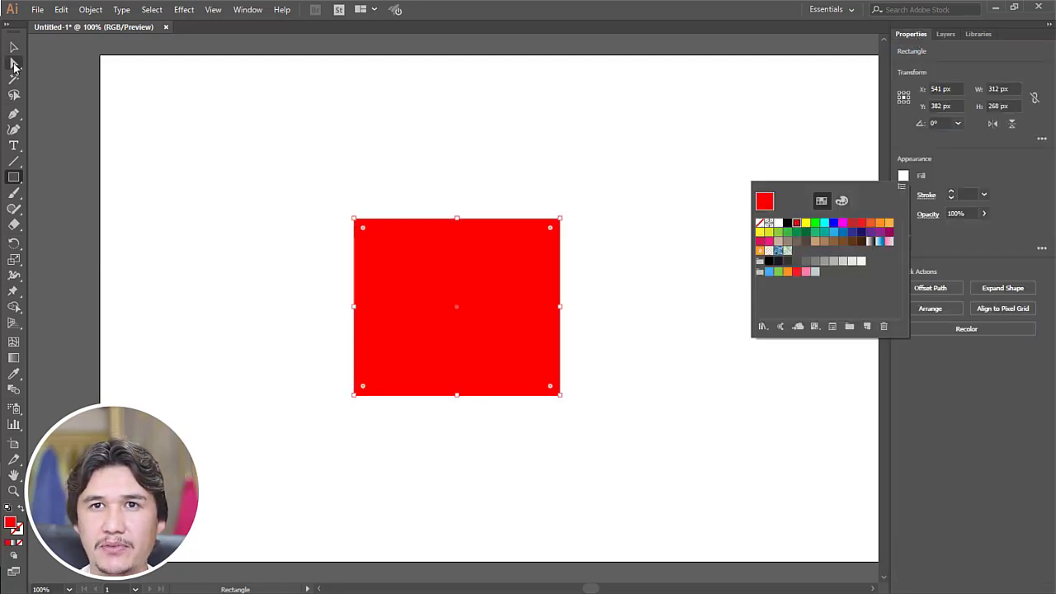
pyautogui.click(14, 64)
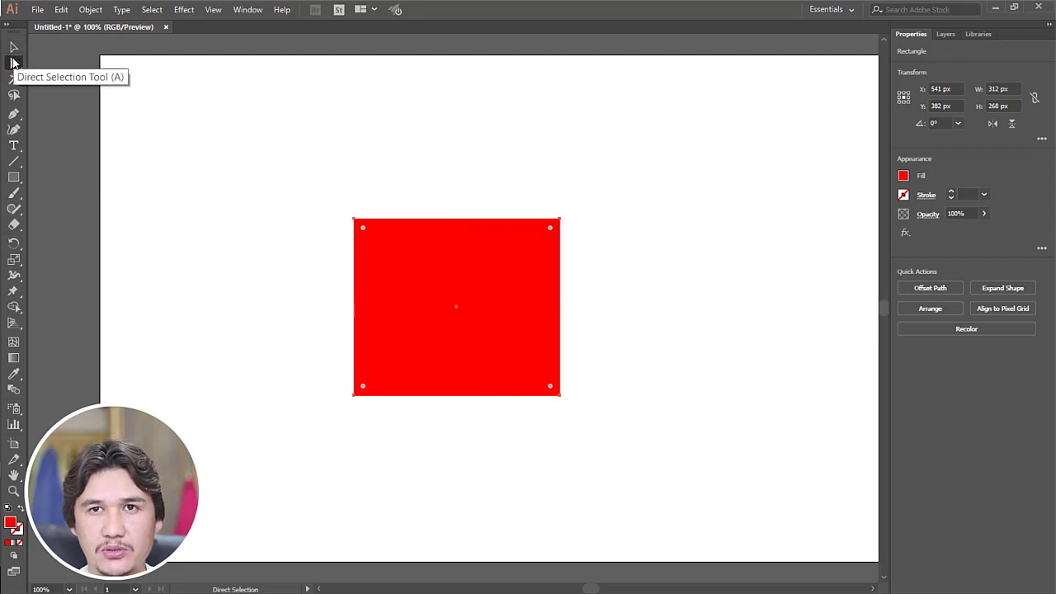
pyautogui.click(14, 64)
pyautogui.click(13, 48)
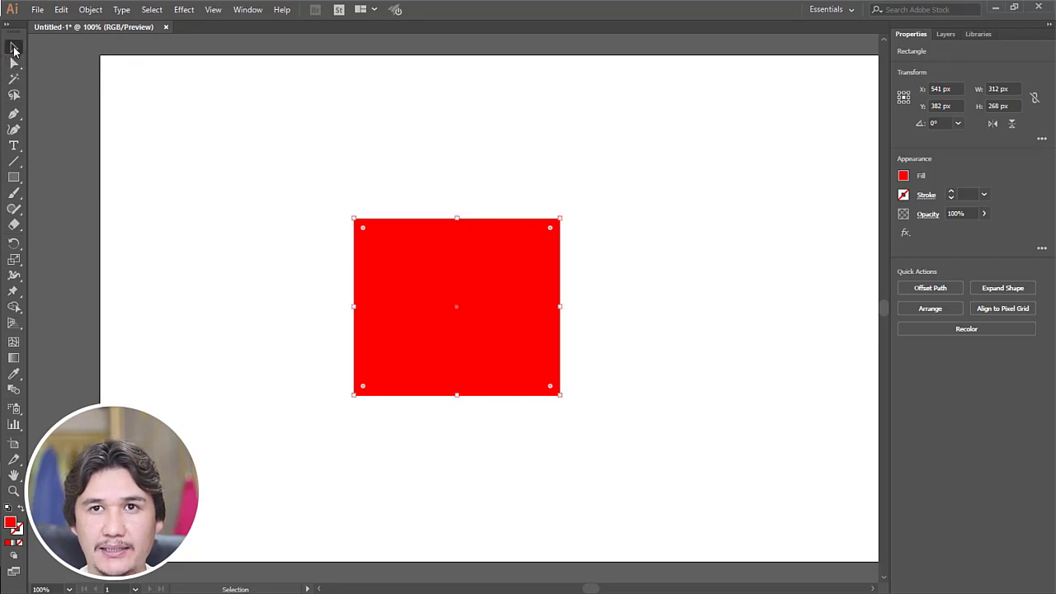
pyautogui.click(16, 77)
pyautogui.click(16, 64)
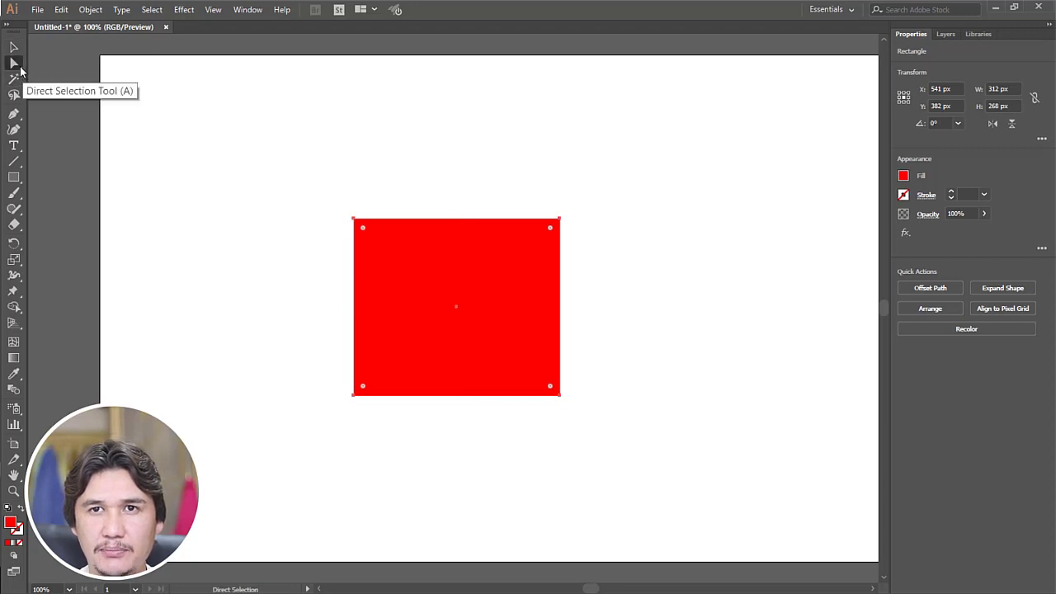
pyautogui.click(23, 72)
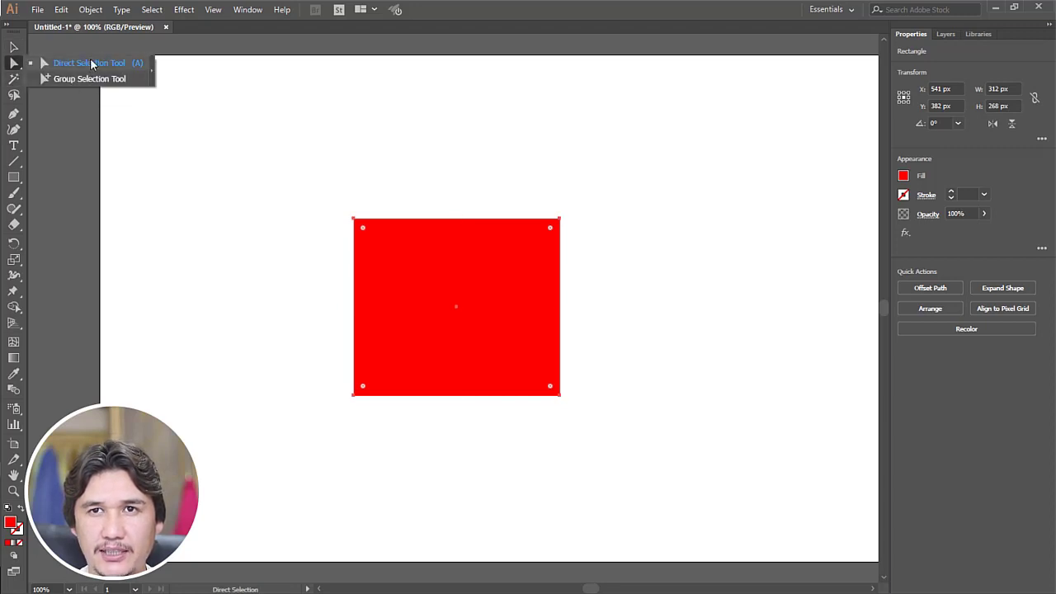
pyautogui.click(14, 474)
pyautogui.moveTo(462, 343)
pyautogui.mouseDown()
pyautogui.moveTo(479, 343)
pyautogui.moveTo(454, 345)
pyautogui.mouseUp()
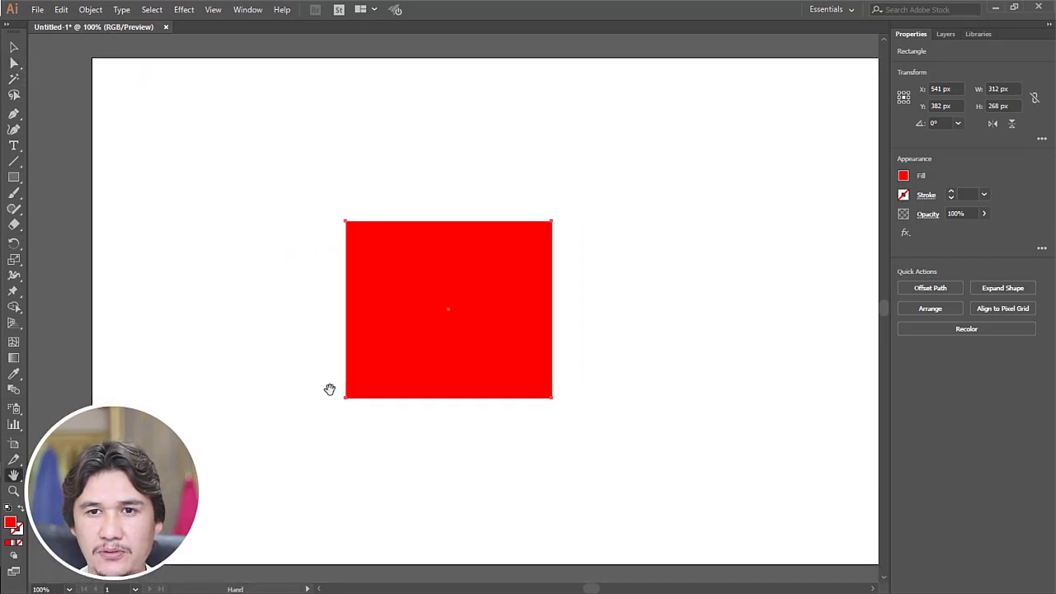
pyautogui.click(14, 491)
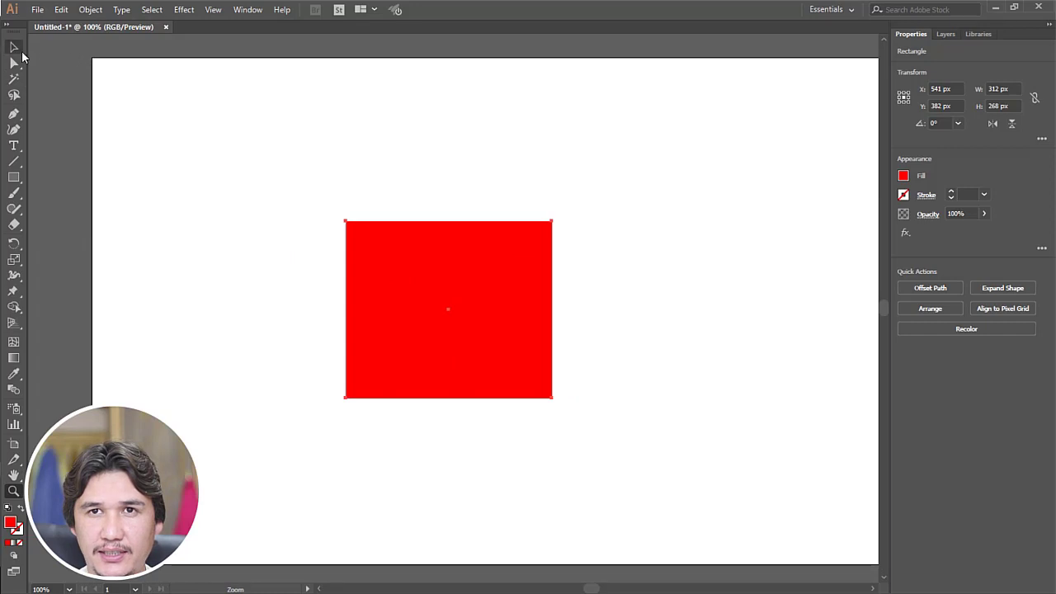
pyautogui.click(15, 50)
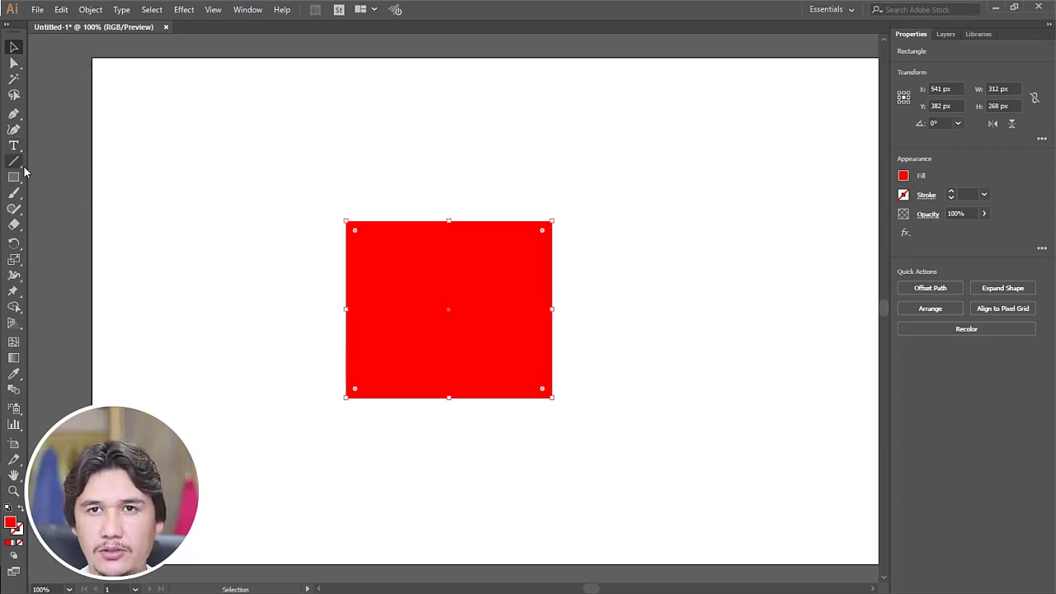
# Round all four corners of the red rectangle to the maximum radius using Direct Selection, and delete the shape.
pyautogui.click(16, 66)
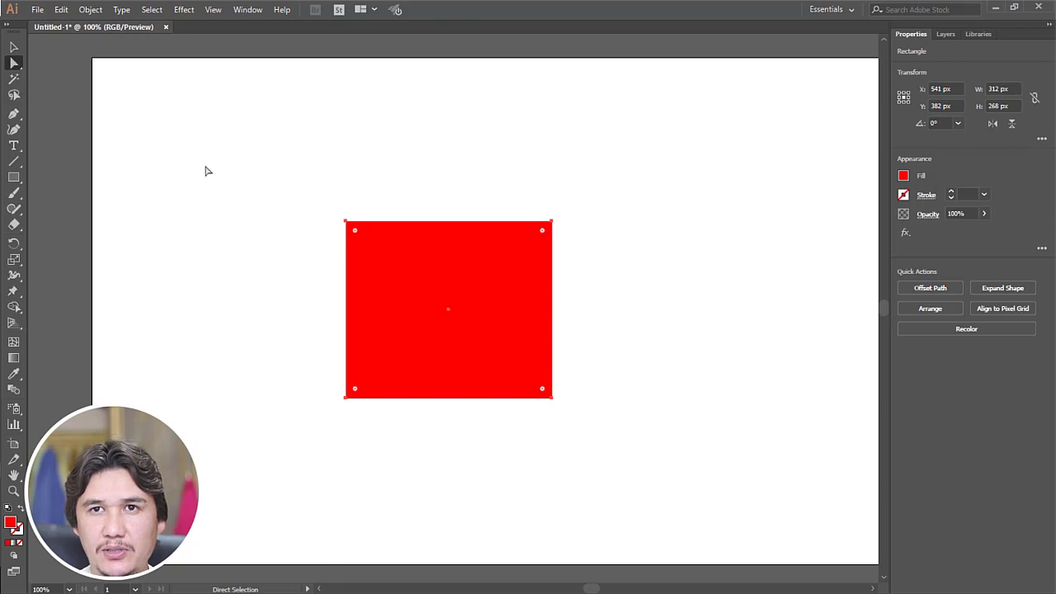
pyautogui.moveTo(355, 237); pyautogui.dragTo(460, 377)
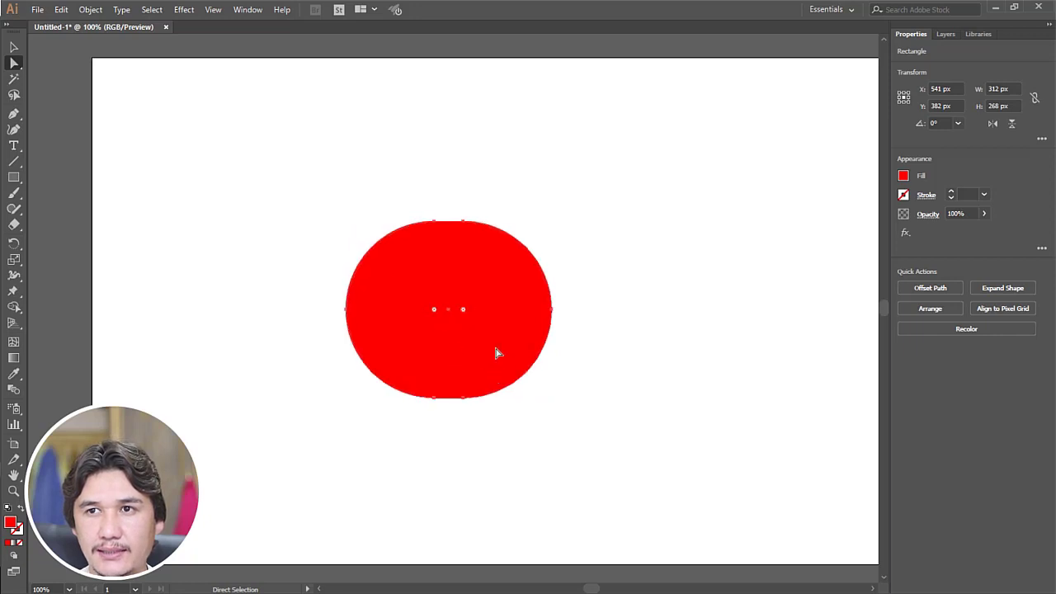
pyautogui.moveTo(433, 312); pyautogui.dragTo(507, 397)
pyautogui.click(13, 47)
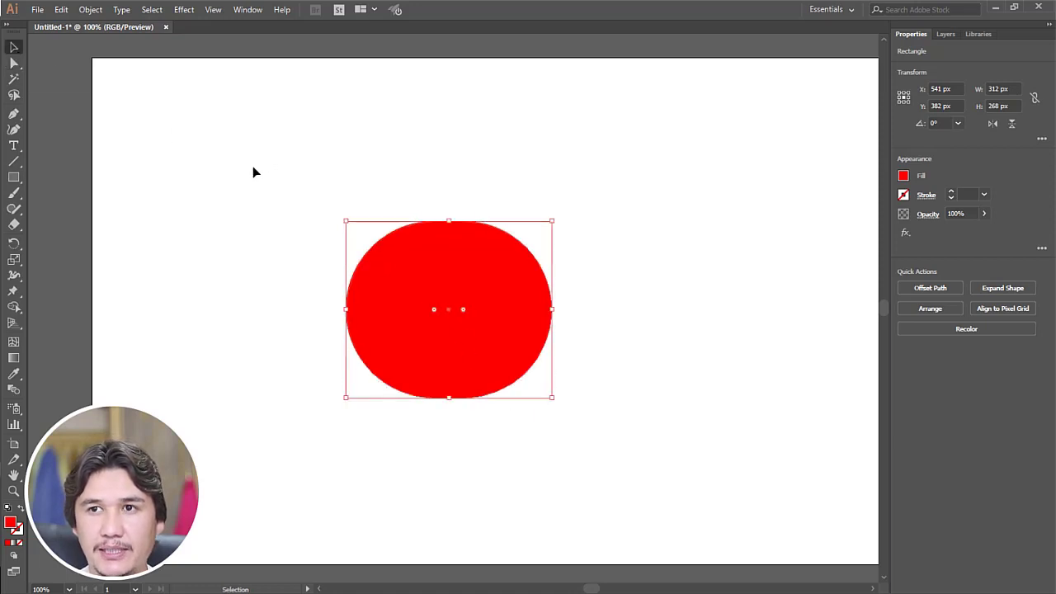
pyautogui.press('Delete')
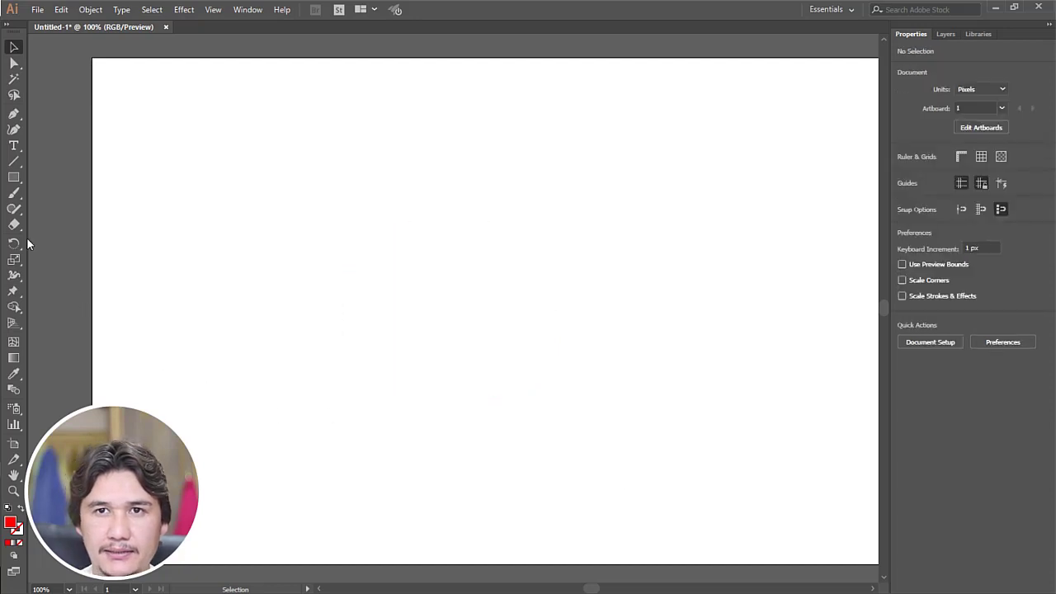
# Draw a red circle about 309 px in diameter and move it to about X 560, Y 330 px.
pyautogui.click(15, 177)
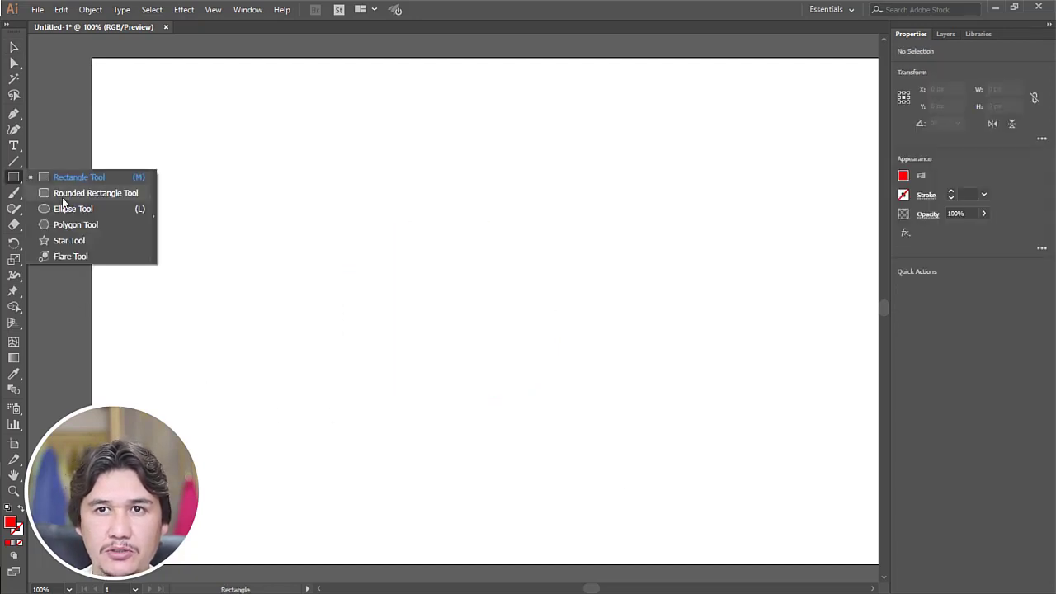
pyautogui.click(105, 211)
pyautogui.moveTo(394, 227); pyautogui.dragTo(601, 431)
pyautogui.click(14, 48)
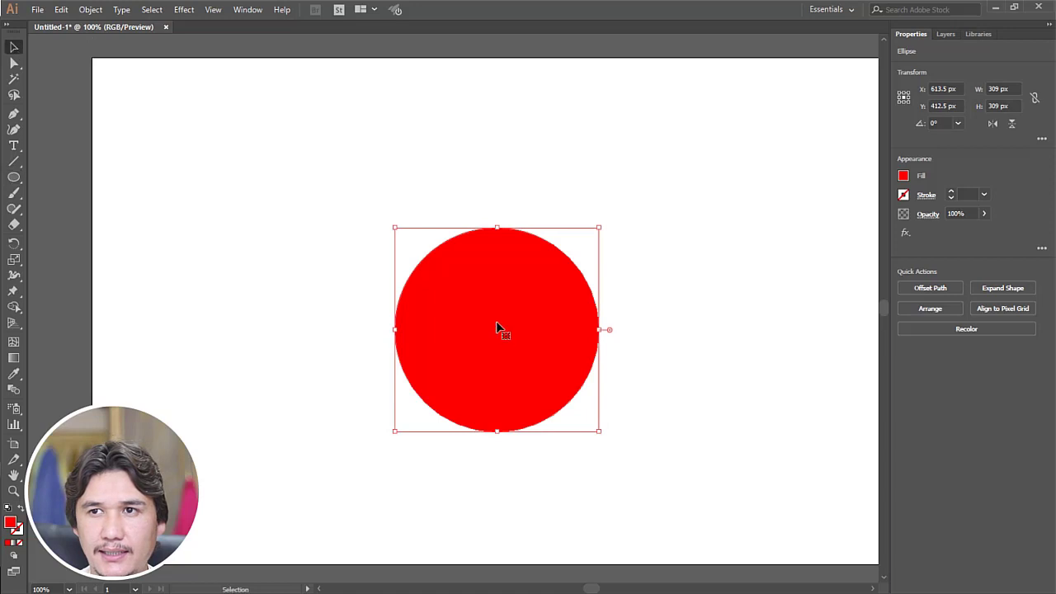
pyautogui.moveTo(496, 321); pyautogui.dragTo(490, 267)
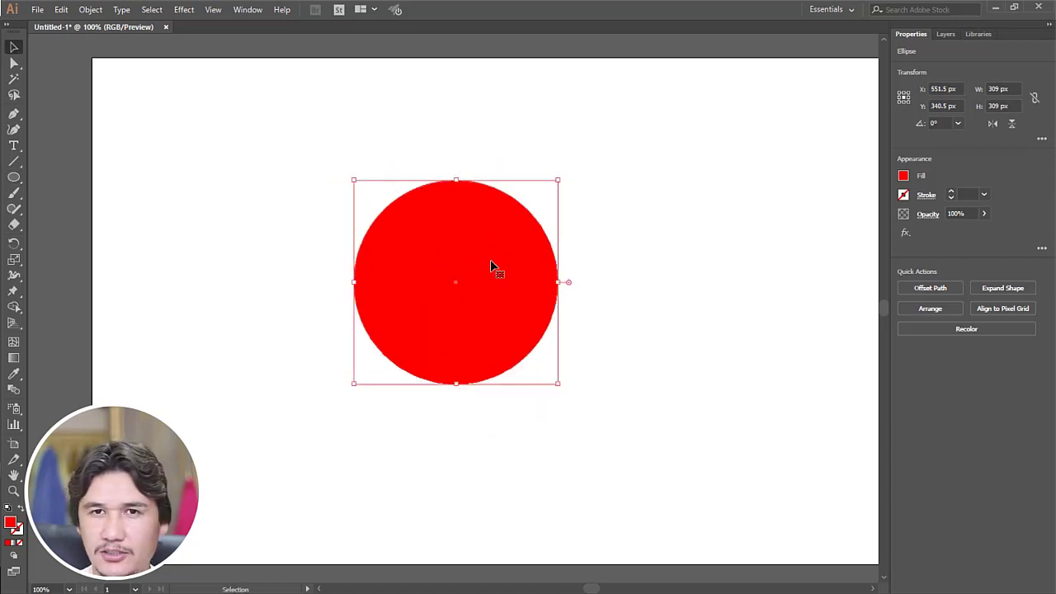
pyautogui.moveTo(449, 230); pyautogui.dragTo(454, 217)
pyautogui.click(656, 271)
pyautogui.moveTo(446, 212); pyautogui.dragTo(461, 230)
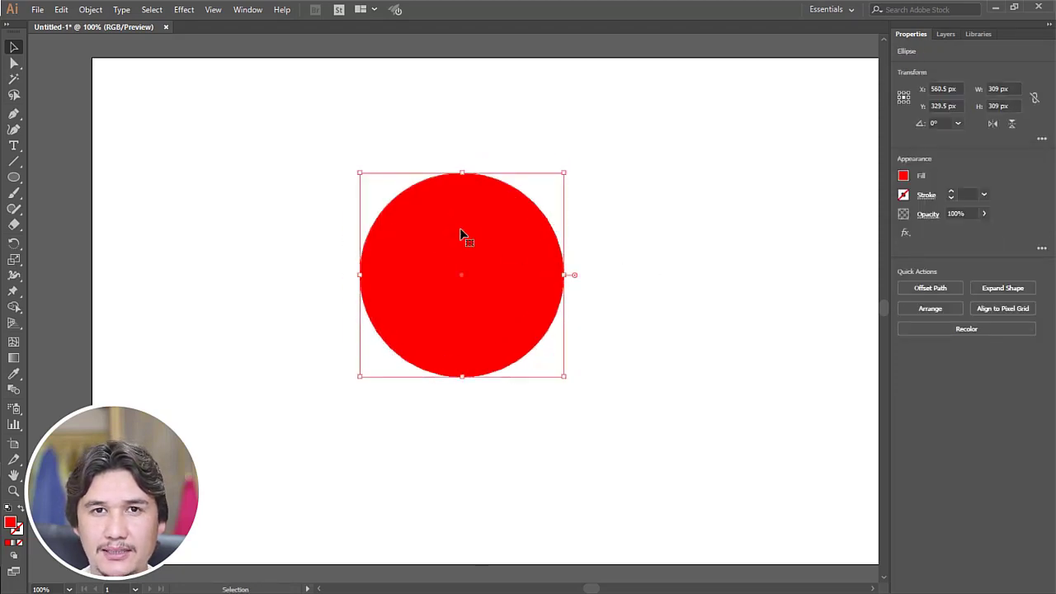
# Draw a red rectangle about 264 by 195 px to the upper left of the circle.
pyautogui.click(15, 177)
pyautogui.click(69, 179)
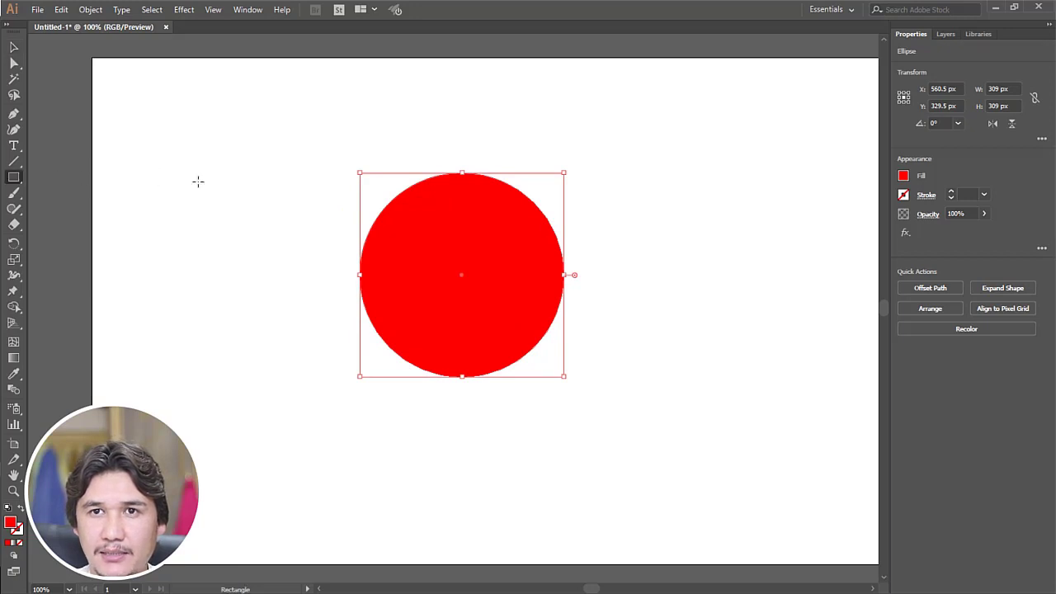
pyautogui.moveTo(140, 124)
pyautogui.mouseDown()
pyautogui.moveTo(273, 233)
pyautogui.moveTo(314, 252)
pyautogui.mouseUp()
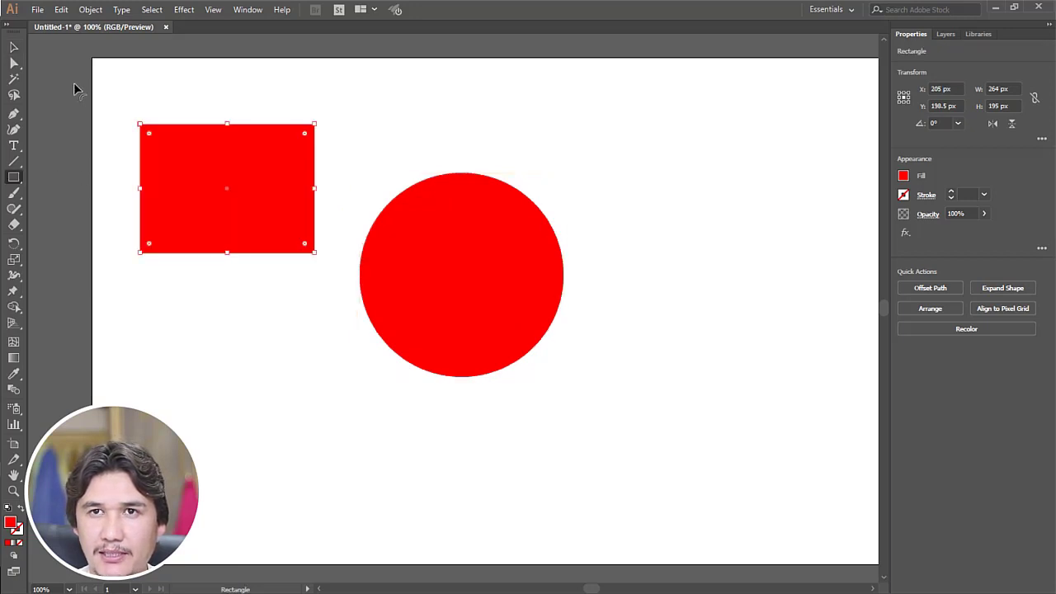
# Reposition the two shapes side by side, with the rectangle centred near X 315, Y 340 px and the circle near X 640, Y 328 px.
pyautogui.click(14, 47)
pyautogui.moveTo(195, 109); pyautogui.dragTo(602, 361)
pyautogui.moveTo(483, 268); pyautogui.dragTo(573, 320)
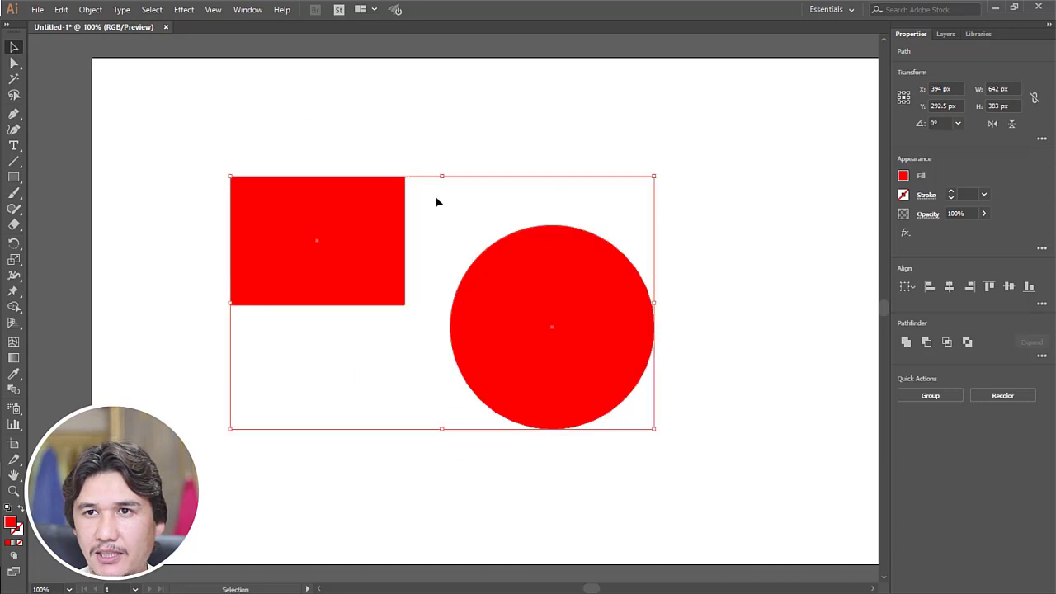
pyautogui.click(436, 198)
pyautogui.moveTo(356, 247); pyautogui.dragTo(319, 302)
pyautogui.moveTo(565, 327); pyautogui.dragTo(527, 273)
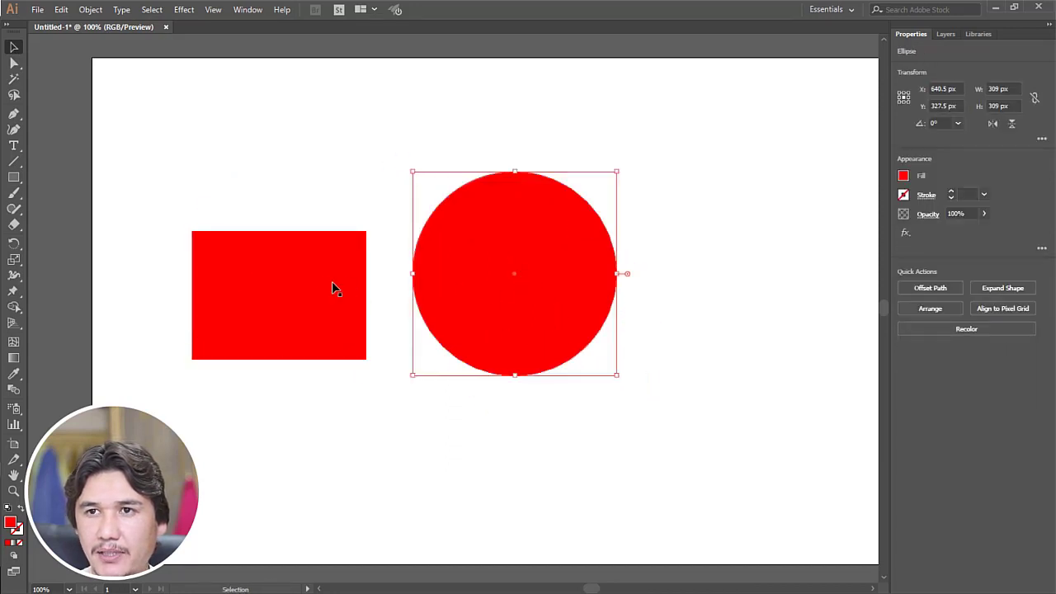
pyautogui.moveTo(333, 288); pyautogui.dragTo(353, 274)
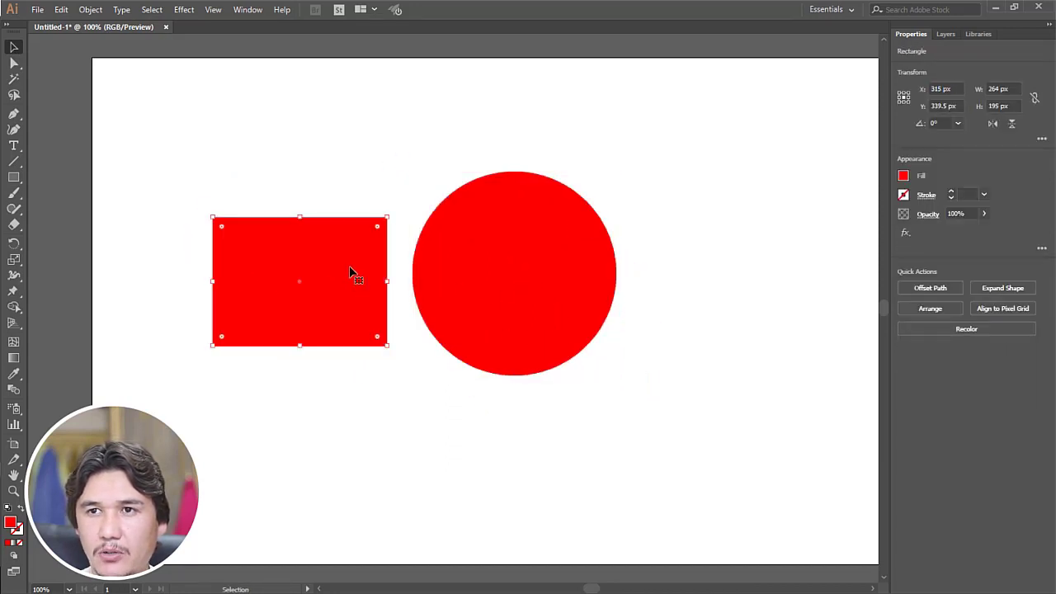
# Give the rectangle a black stroke of 8 pt and deselect it.
pyautogui.click(951, 192)
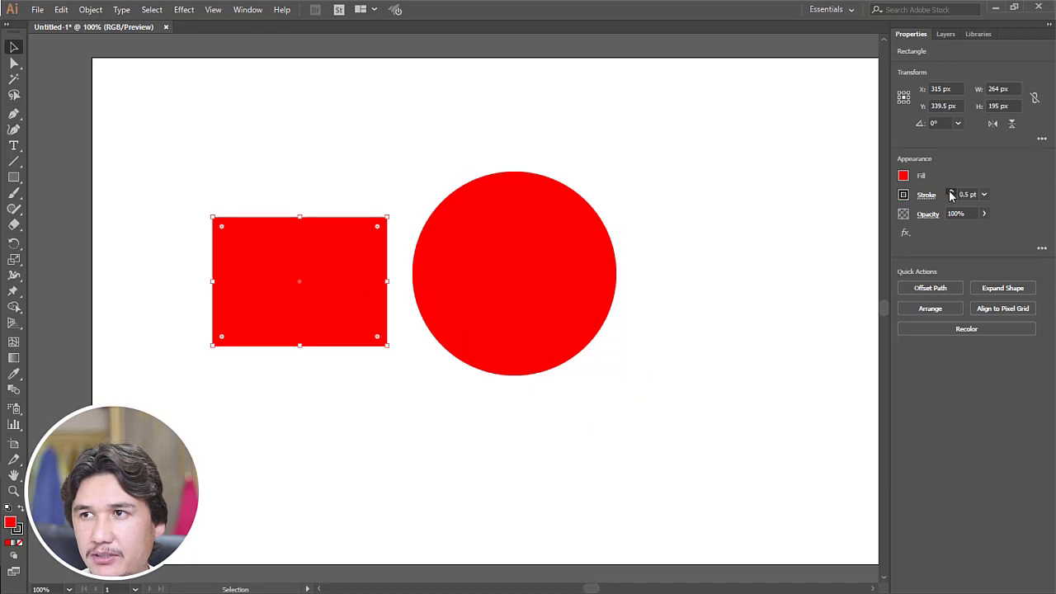
pyautogui.click(951, 192)
pyautogui.click(951, 192)
pyautogui.click(951, 192)
pyautogui.click(951, 193)
pyautogui.click(951, 192)
pyautogui.click(950, 192)
pyautogui.click(950, 193)
pyautogui.click(951, 192)
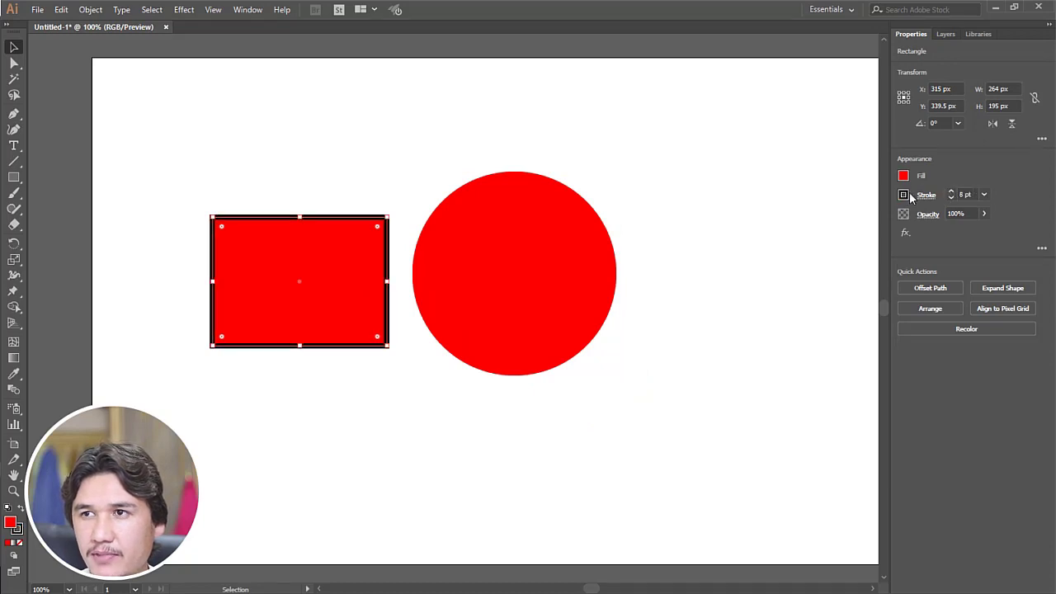
pyautogui.click(254, 177)
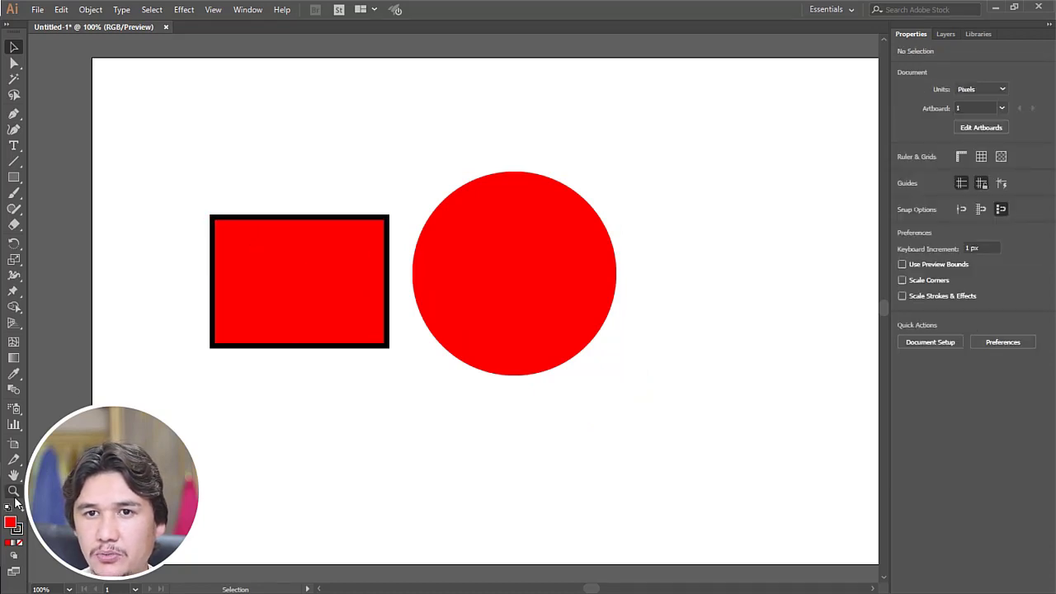
# Examine the rectangle's black outline and red fill up close, starting at its lower-left corner.
pyautogui.press('z')
pyautogui.moveTo(195, 323); pyautogui.dragTo(283, 394)
pyautogui.press('h')
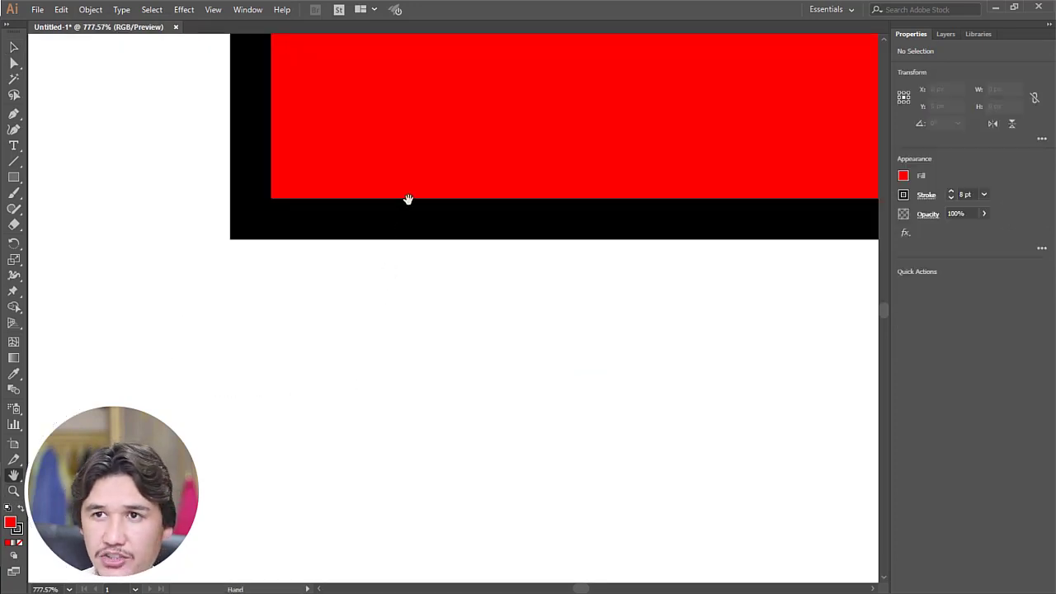
pyautogui.moveTo(426, 163); pyautogui.dragTo(340, 379)
pyautogui.moveTo(386, 276); pyautogui.dragTo(367, 340)
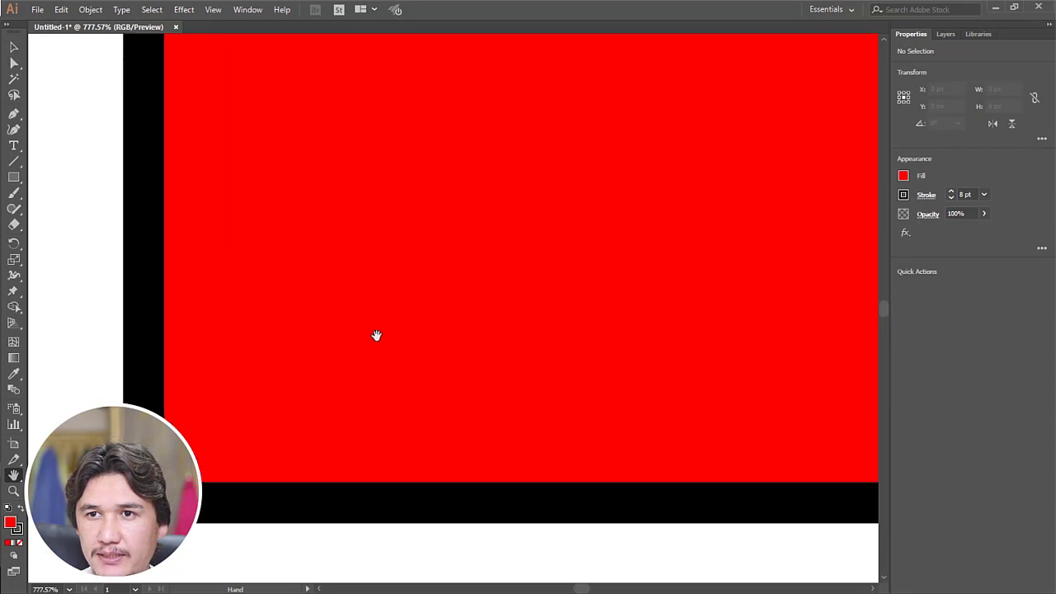
pyautogui.press('z')
pyautogui.keyDown('alt'); pyautogui.click(421, 293); pyautogui.keyUp('alt')
pyautogui.keyDown('alt'); pyautogui.click(420, 293); pyautogui.keyUp('alt')
pyautogui.keyDown('alt'); pyautogui.click(420, 293); pyautogui.keyUp('alt')
pyautogui.keyDown('alt'); pyautogui.click(606, 308); pyautogui.keyUp('alt')
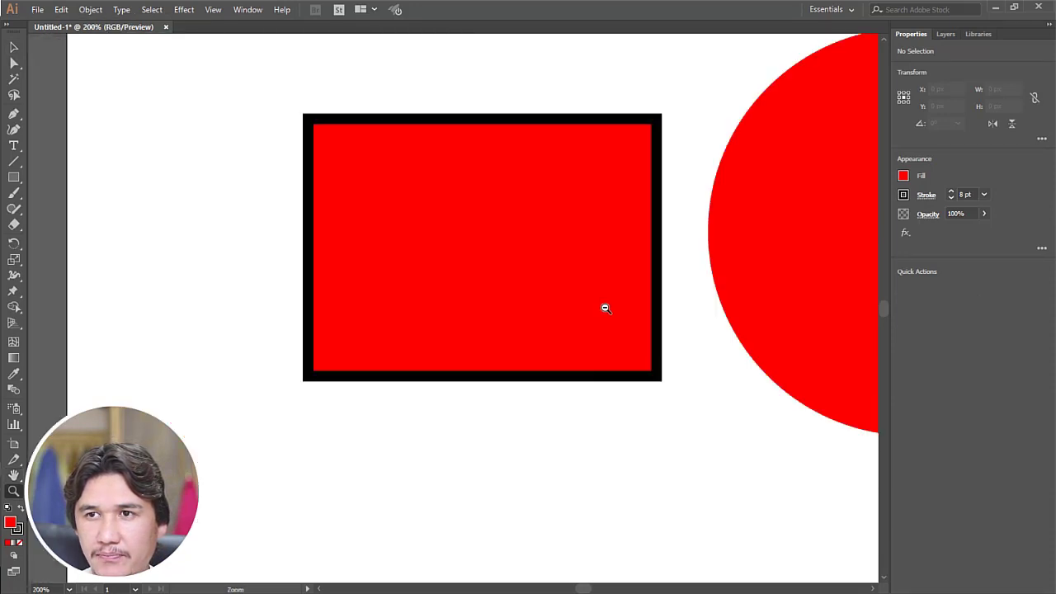
pyautogui.click(493, 255)
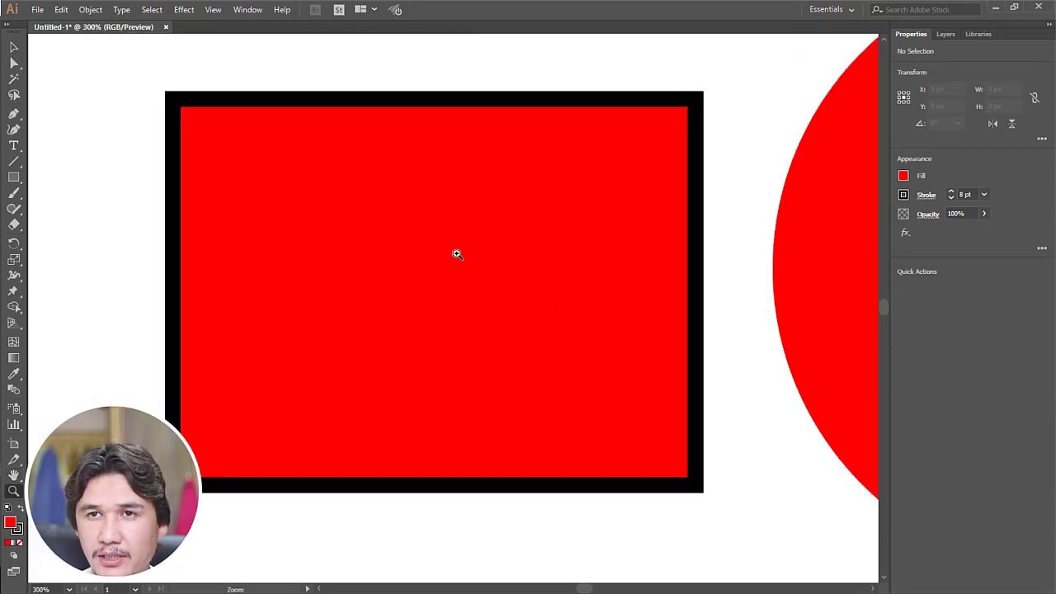
# Remove the rectangle's fill so only its black stroke remains, then deselect it.
pyautogui.click(409, 231)
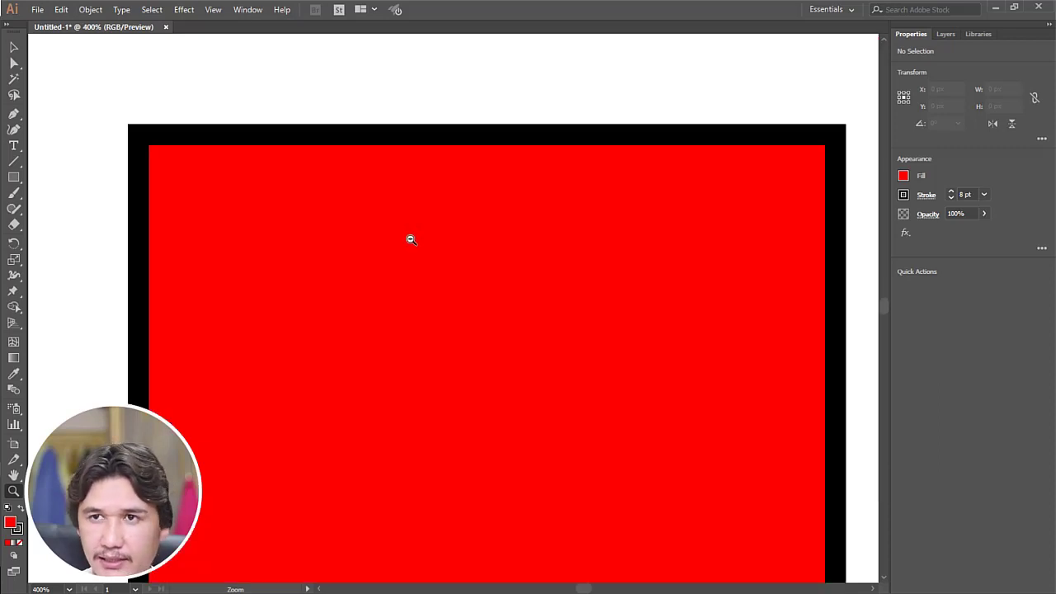
pyautogui.keyDown('alt'); pyautogui.click(411, 238); pyautogui.keyUp('alt')
pyautogui.keyDown('alt'); pyautogui.click(512, 350); pyautogui.keyUp('alt')
pyautogui.click(537, 397)
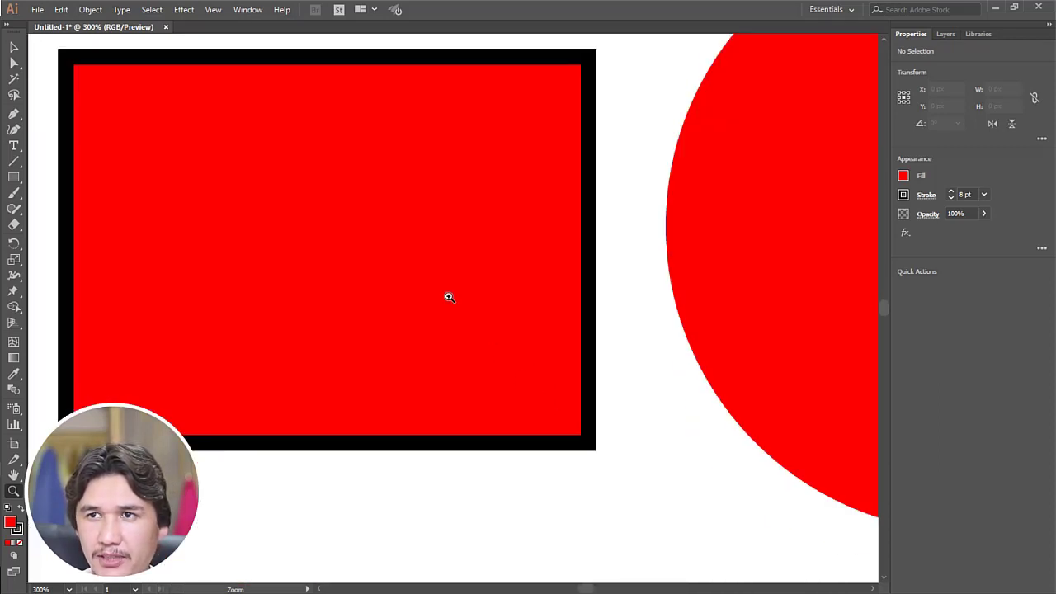
pyautogui.press('space')
pyautogui.moveTo(294, 226); pyautogui.dragTo(364, 297)
pyautogui.press('v')
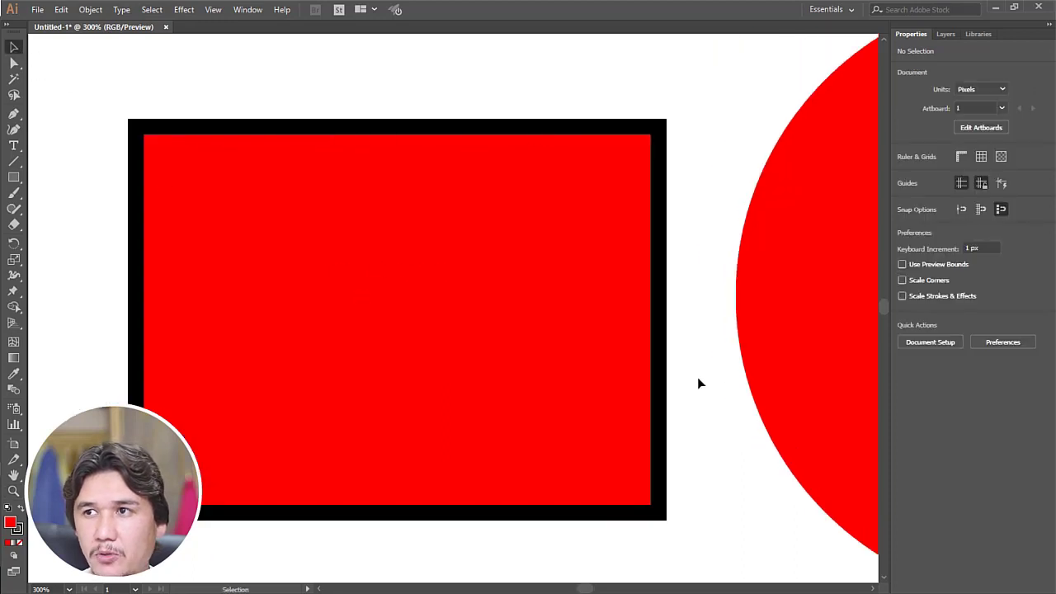
pyautogui.click(521, 274)
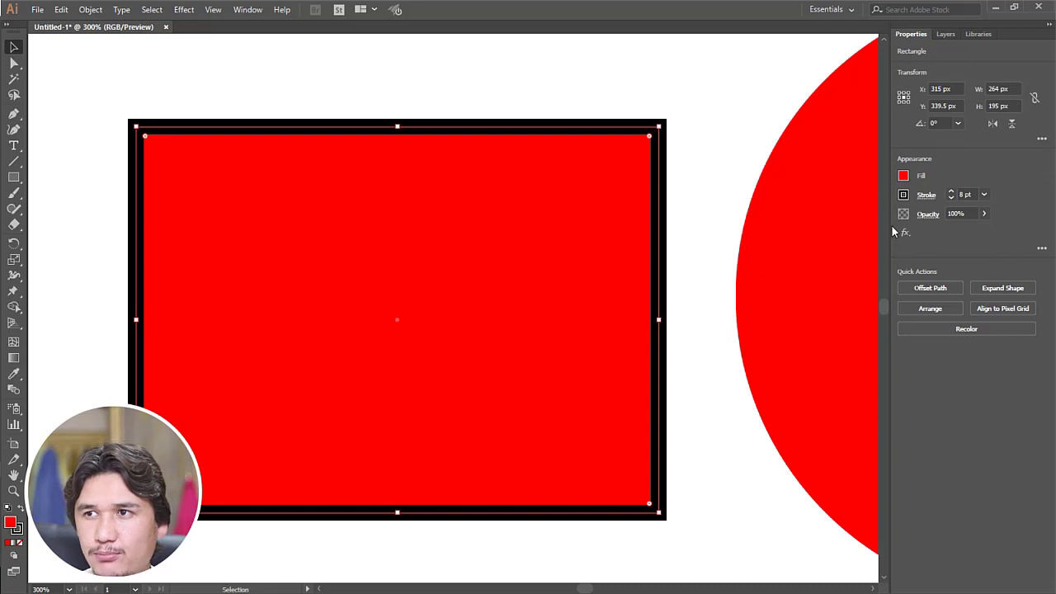
pyautogui.click(904, 176)
pyautogui.click(760, 224)
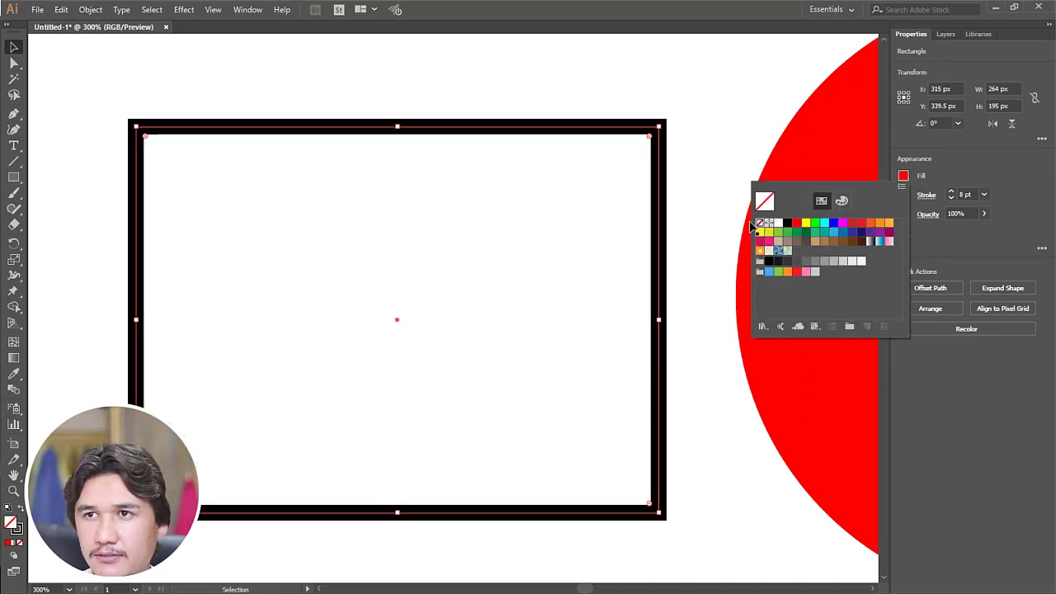
pyautogui.click(556, 206)
pyautogui.click(692, 213)
# Set the red circle's fill to None.
pyautogui.press('z')
pyautogui.keyDown('alt'); pyautogui.click(491, 295); pyautogui.keyUp('alt')
pyautogui.keyDown('alt'); pyautogui.click(490, 295); pyautogui.keyUp('alt')
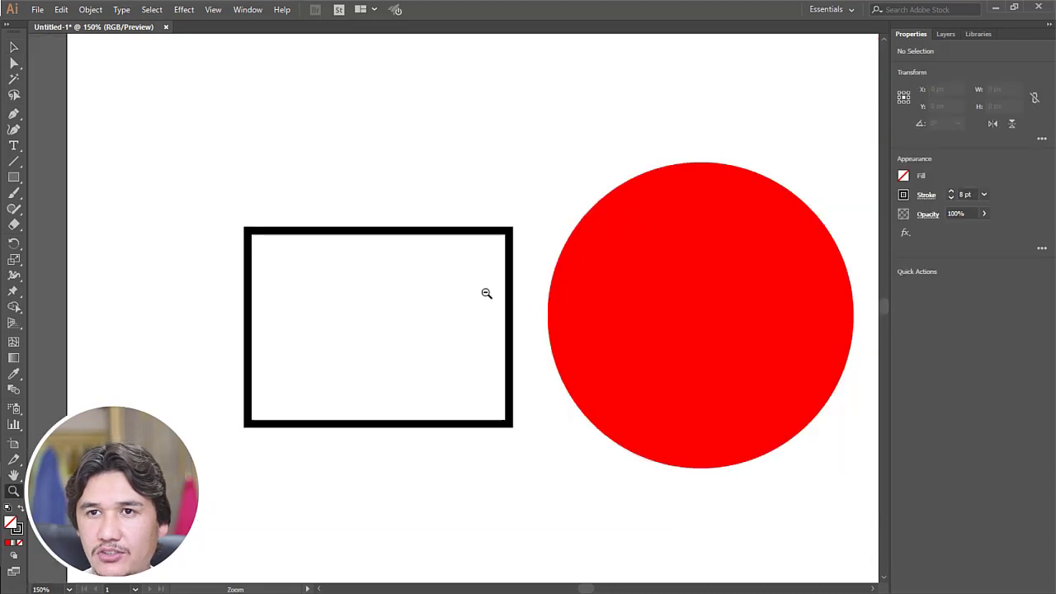
pyautogui.keyDown('alt'); pyautogui.click(490, 294); pyautogui.keyUp('alt')
pyautogui.click(491, 337)
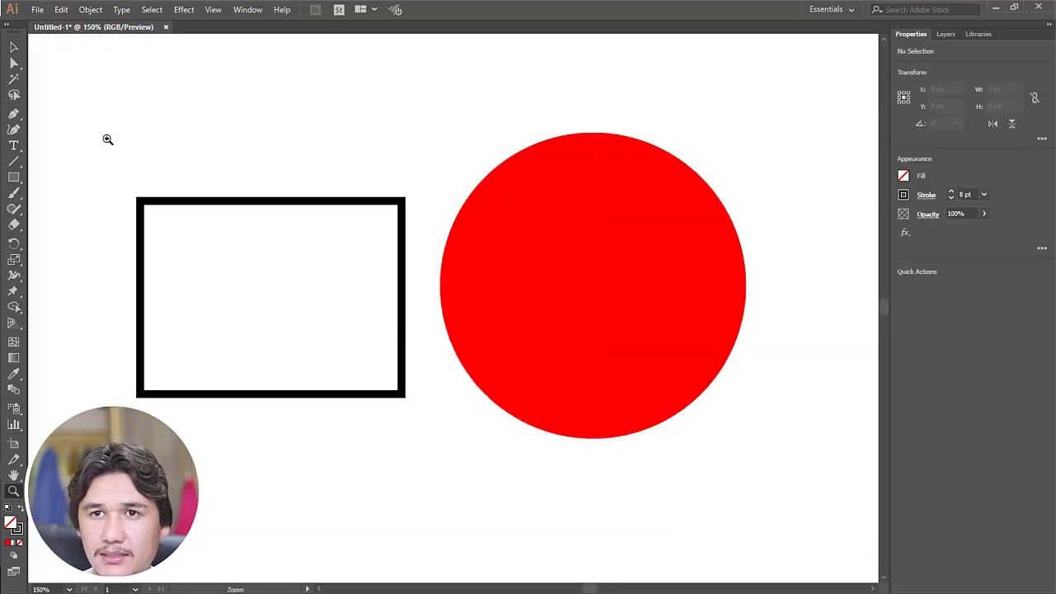
pyautogui.click(13, 47)
pyautogui.click(578, 165)
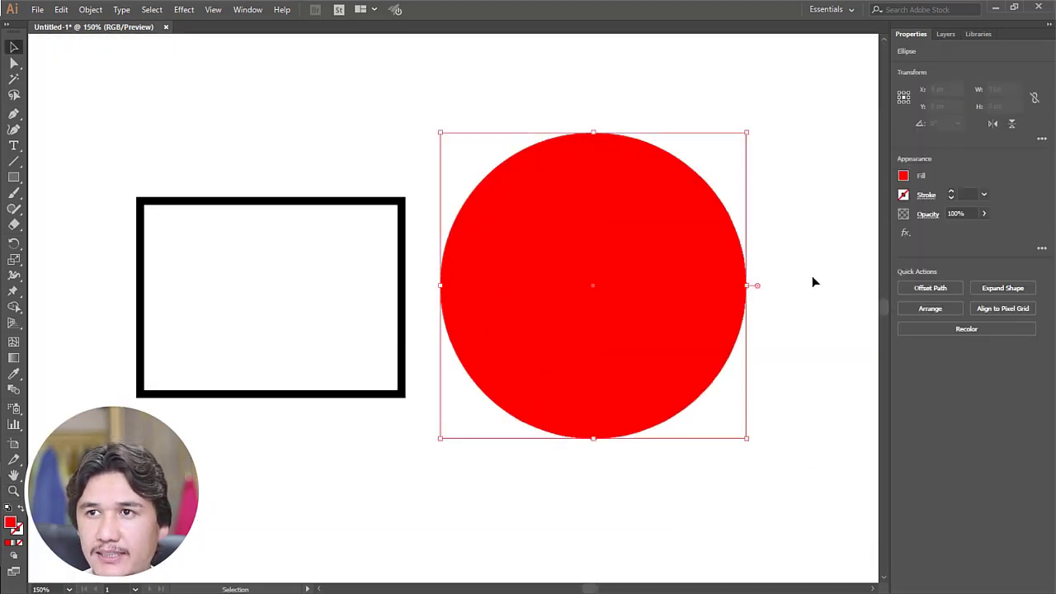
pyautogui.click(904, 176)
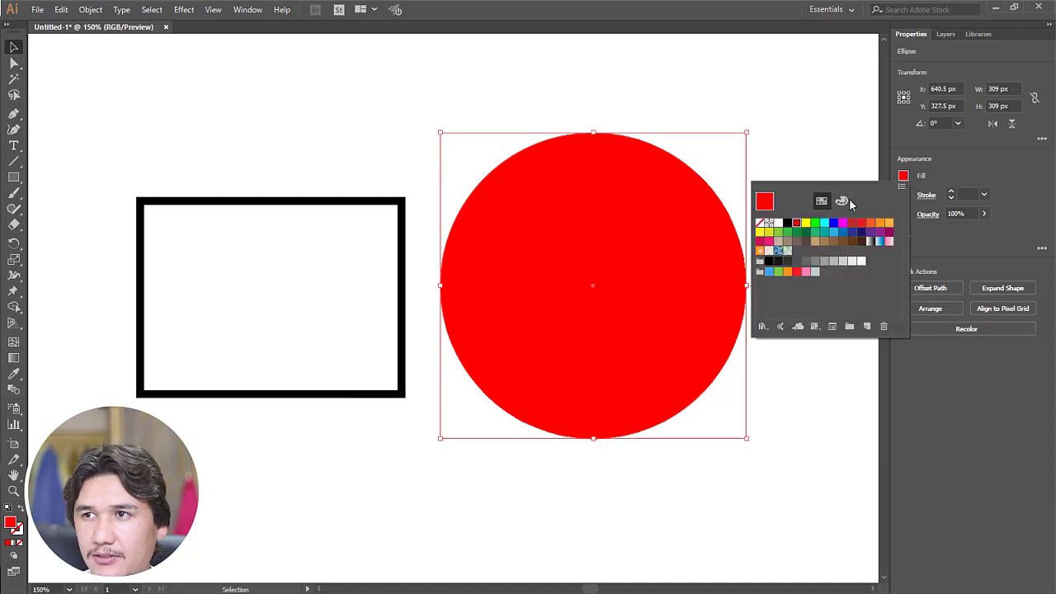
pyautogui.click(760, 224)
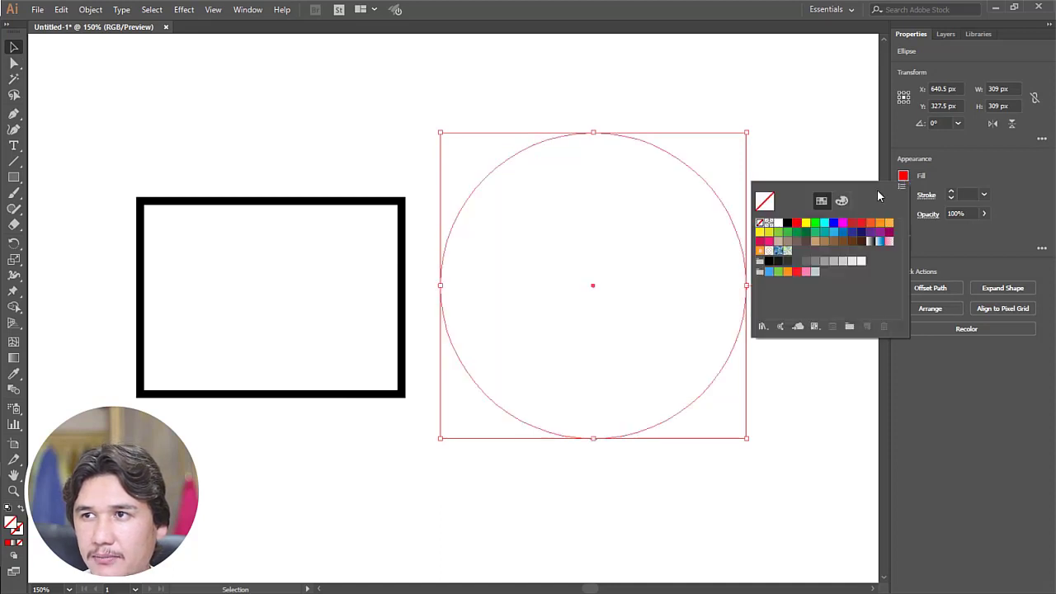
# Give the circle a black stroke of 13 pt and deselect it.
pyautogui.click(951, 193)
pyautogui.click(951, 193)
pyautogui.click(952, 193)
pyautogui.click(952, 193)
pyautogui.click(952, 193)
pyautogui.click(952, 193)
pyautogui.click(951, 193)
pyautogui.click(951, 193)
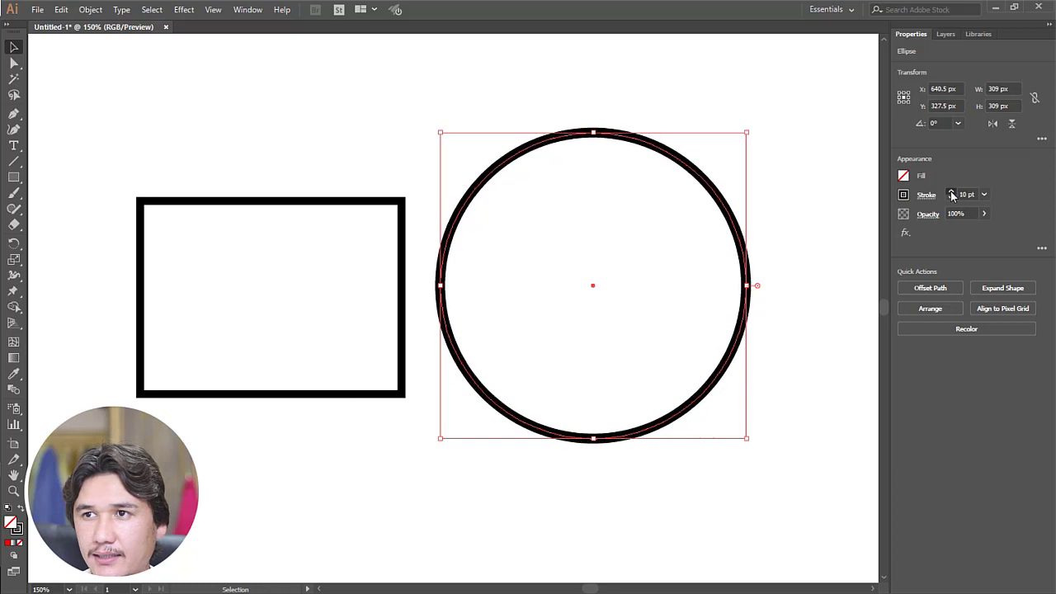
pyautogui.click(951, 193)
pyautogui.click(951, 193)
pyautogui.click(952, 193)
pyautogui.click(820, 231)
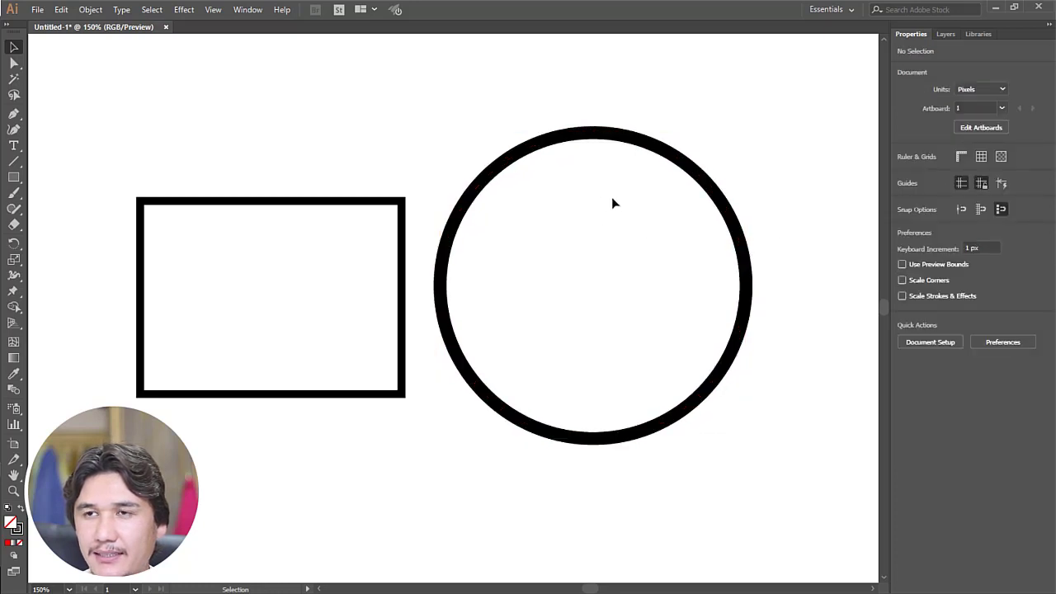
# Move the circle away from the rectangle, centring it at about X 801, Y 311 px.
pyautogui.press('z')
pyautogui.keyDown('alt'); pyautogui.click(545, 264); pyautogui.keyUp('alt')
pyautogui.keyDown('alt'); pyautogui.click(493, 297); pyautogui.keyUp('alt')
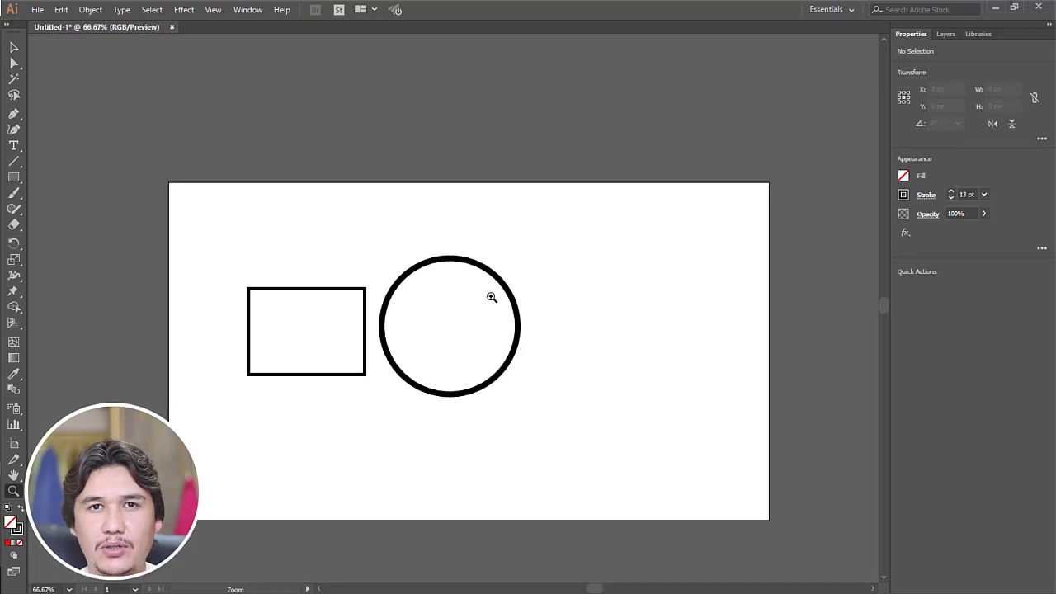
pyautogui.click(492, 297)
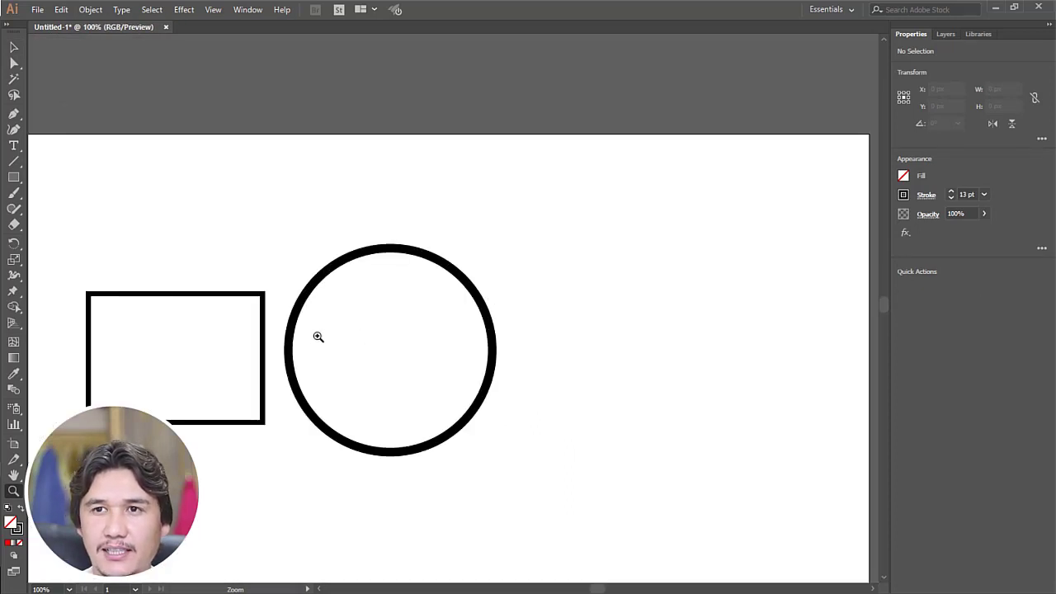
pyautogui.press('v')
pyautogui.moveTo(344, 219); pyautogui.dragTo(570, 353)
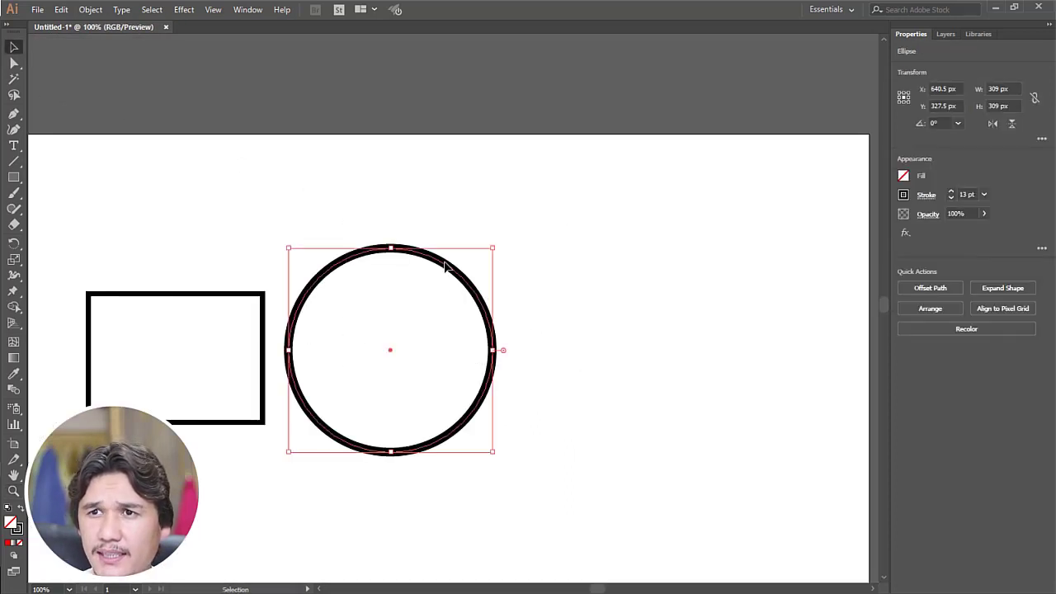
pyautogui.moveTo(444, 266); pyautogui.dragTo(594, 270)
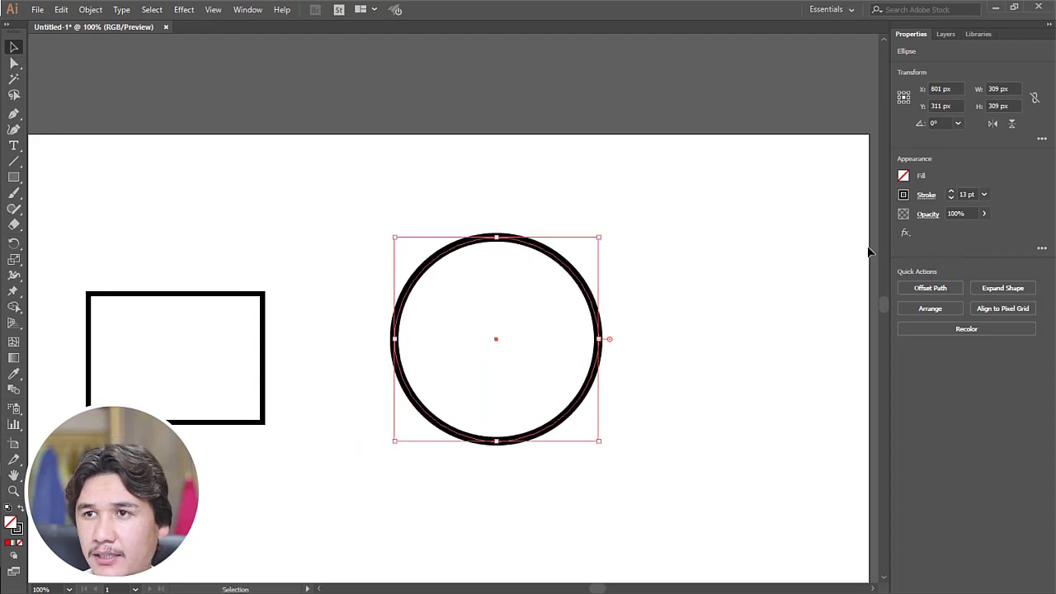
# Try blue, RGB Red and black as the circle's stroke colour, settle on blue and deselect it.
pyautogui.click(904, 196)
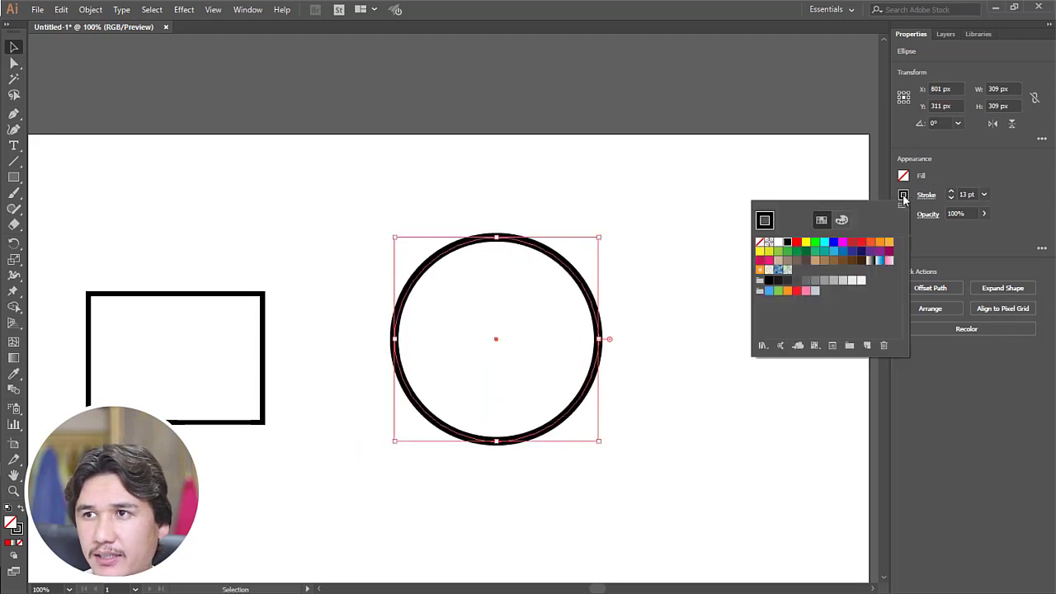
pyautogui.click(834, 243)
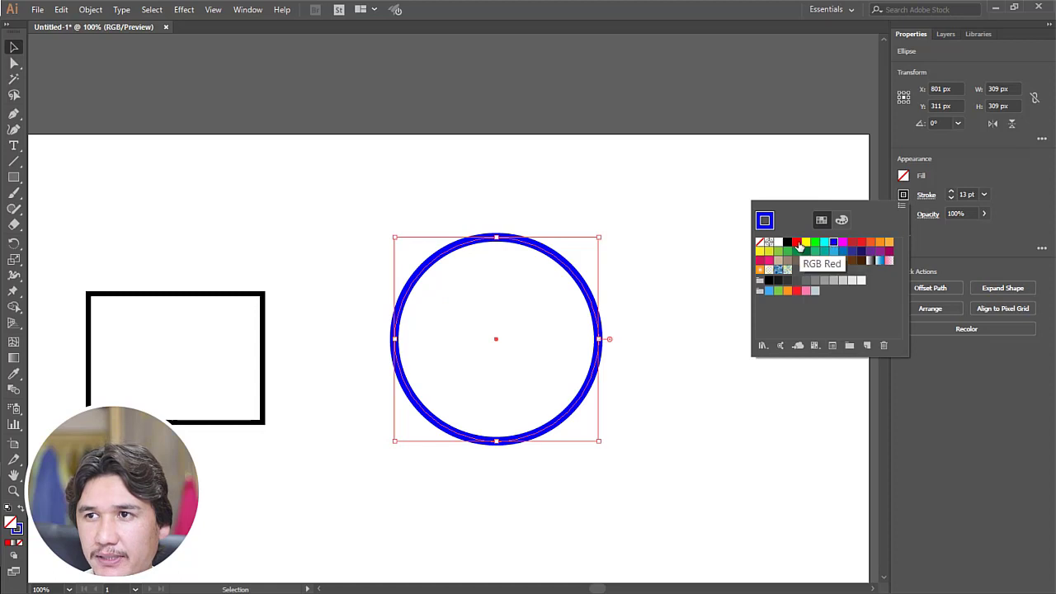
pyautogui.click(796, 243)
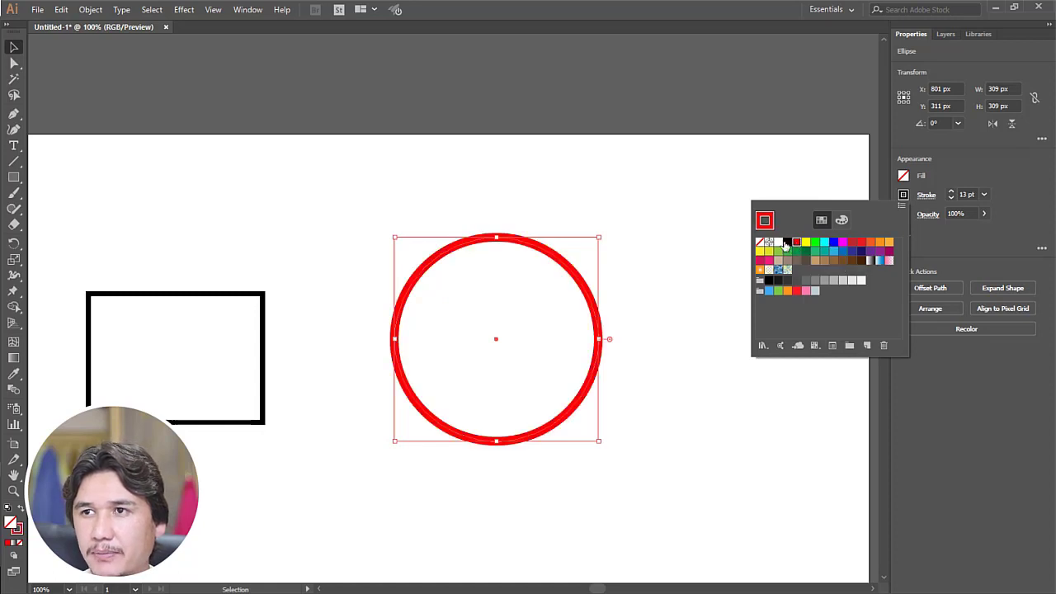
pyautogui.click(786, 242)
pyautogui.click(831, 244)
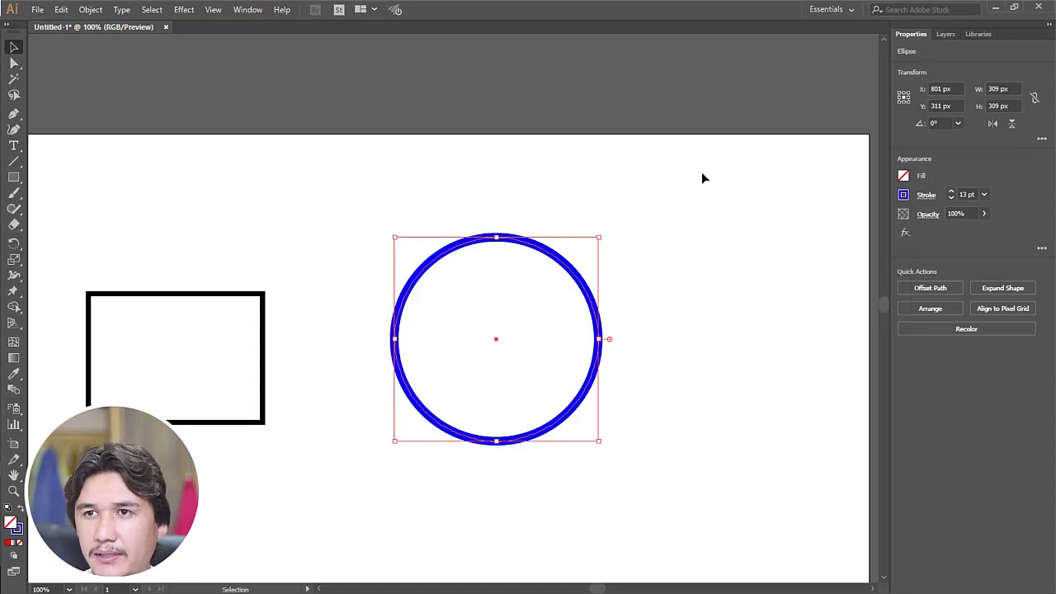
pyautogui.click(706, 259)
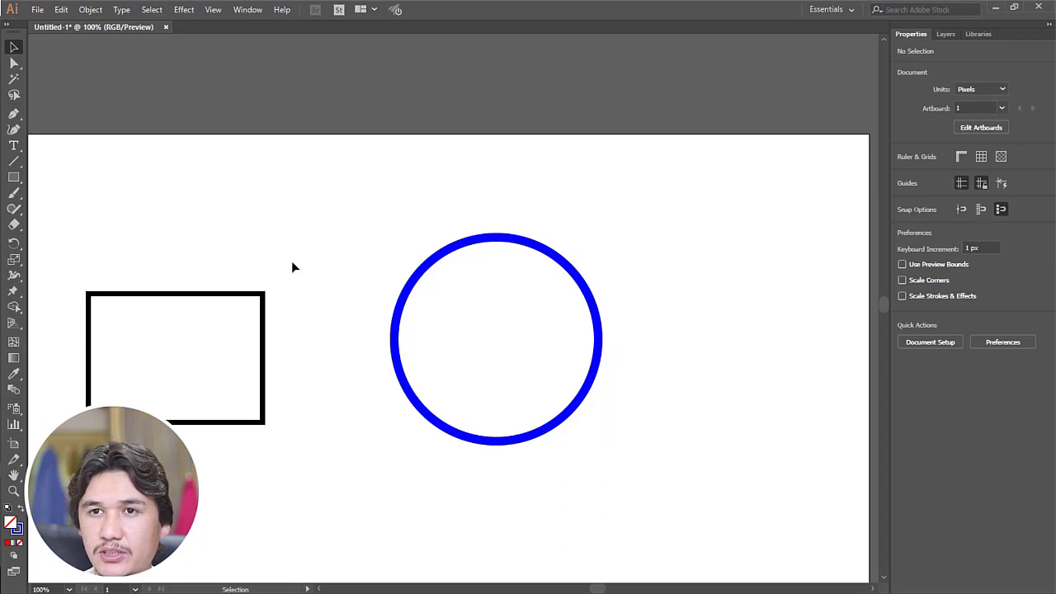
# Draw a square about 131 by 131 px above the black rectangle, with a blue 13 pt stroke and no fill.
pyautogui.moveTo(160, 233); pyautogui.dragTo(258, 211)
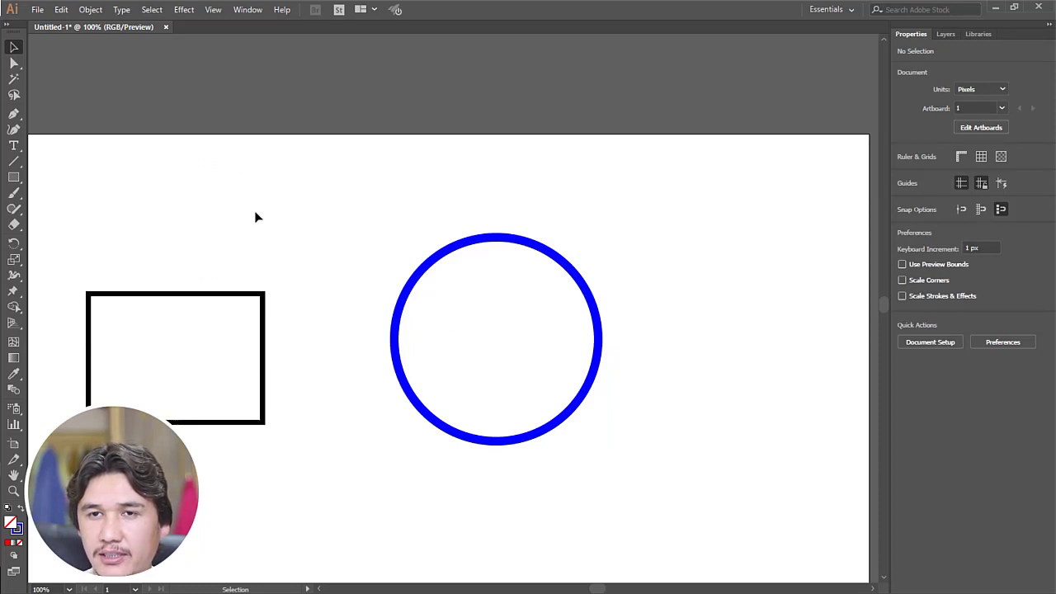
pyautogui.moveTo(101, 222); pyautogui.dragTo(48, 120)
pyautogui.click(14, 178)
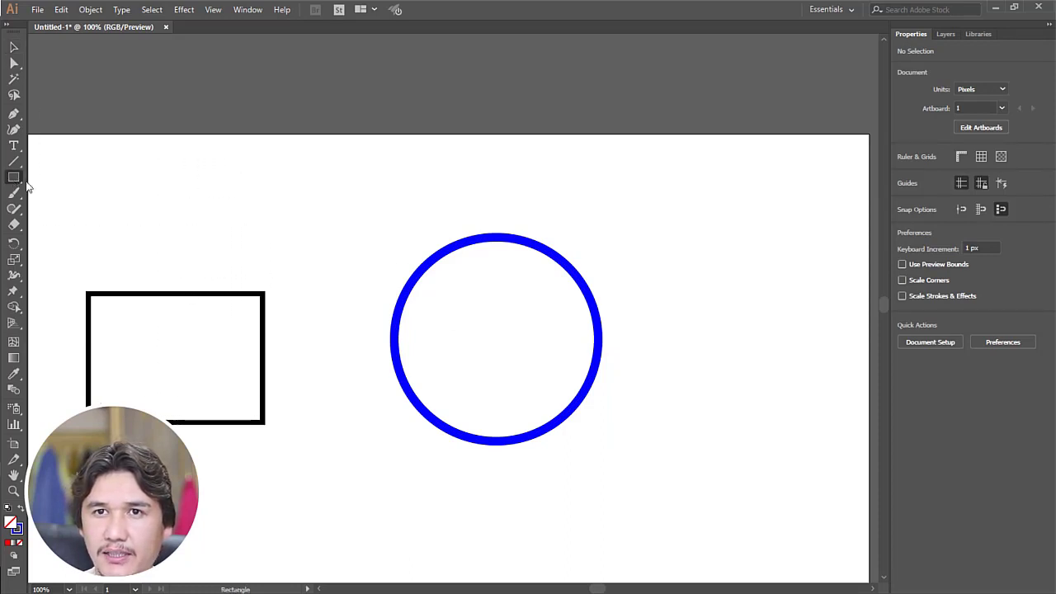
pyautogui.moveTo(207, 170); pyautogui.dragTo(299, 261)
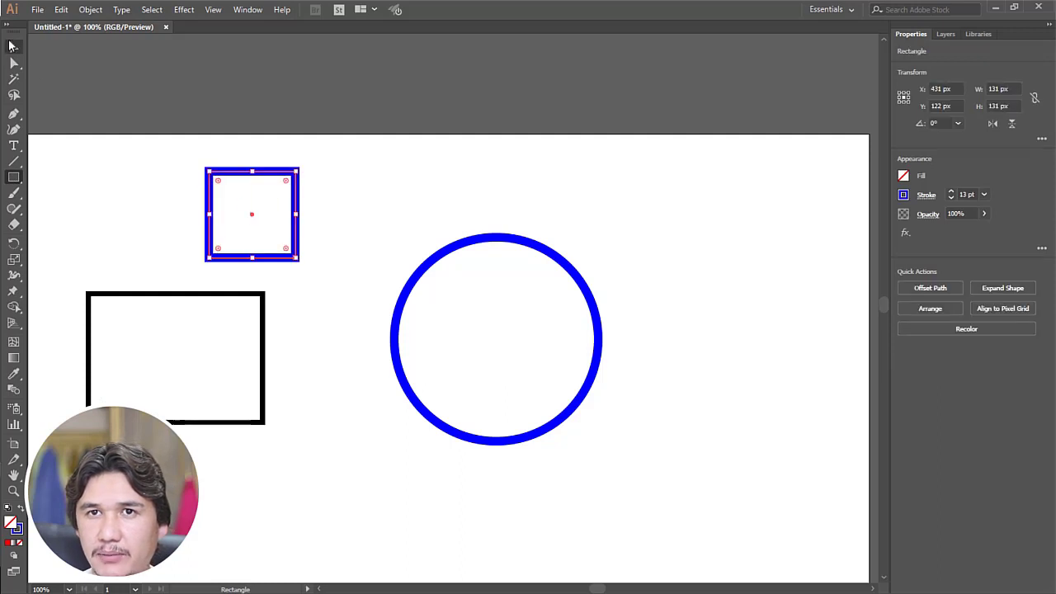
# Delete the black rectangle.
pyautogui.click(13, 47)
pyautogui.moveTo(116, 259); pyautogui.dragTo(214, 367)
pyautogui.press('Delete')
# Rotate the square to 315° at about X 438, Y 337 px and raise its lowest anchor point to form a triangle.
pyautogui.moveTo(157, 123); pyautogui.dragTo(309, 275)
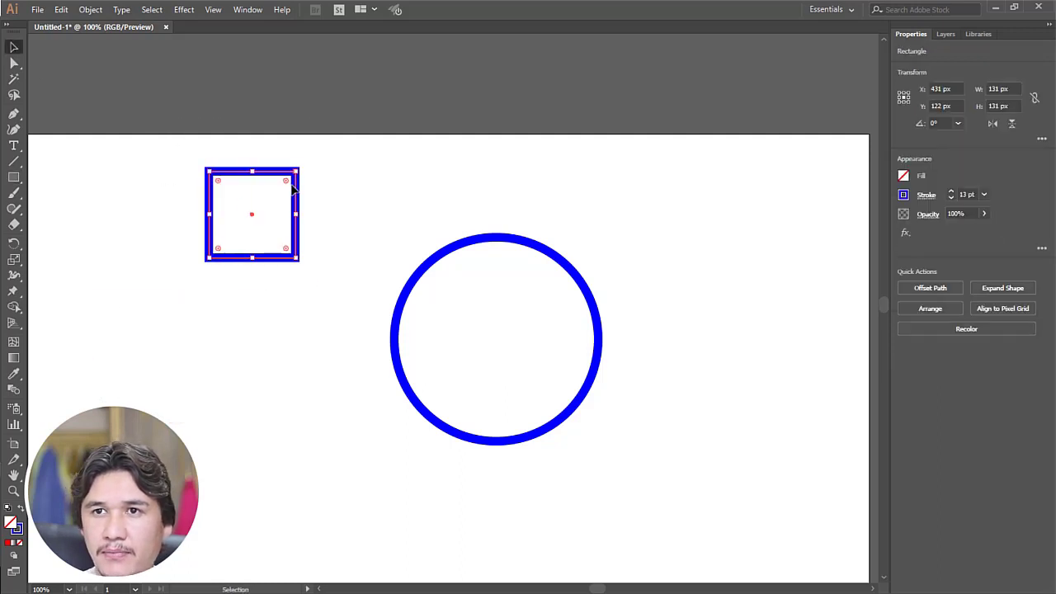
pyautogui.moveTo(297, 184); pyautogui.dragTo(321, 373)
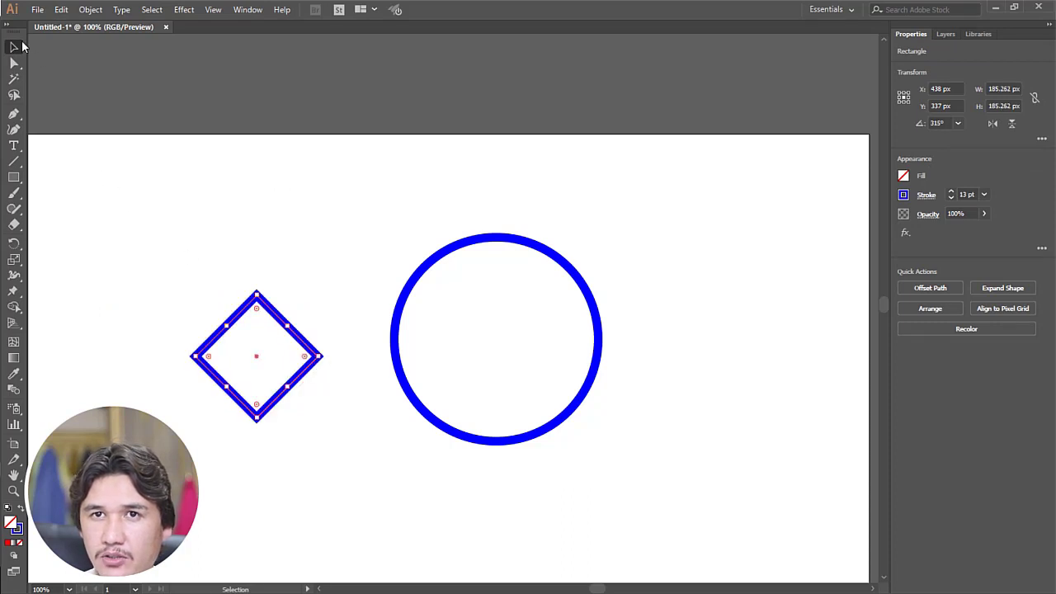
pyautogui.click(14, 63)
pyautogui.click(256, 418)
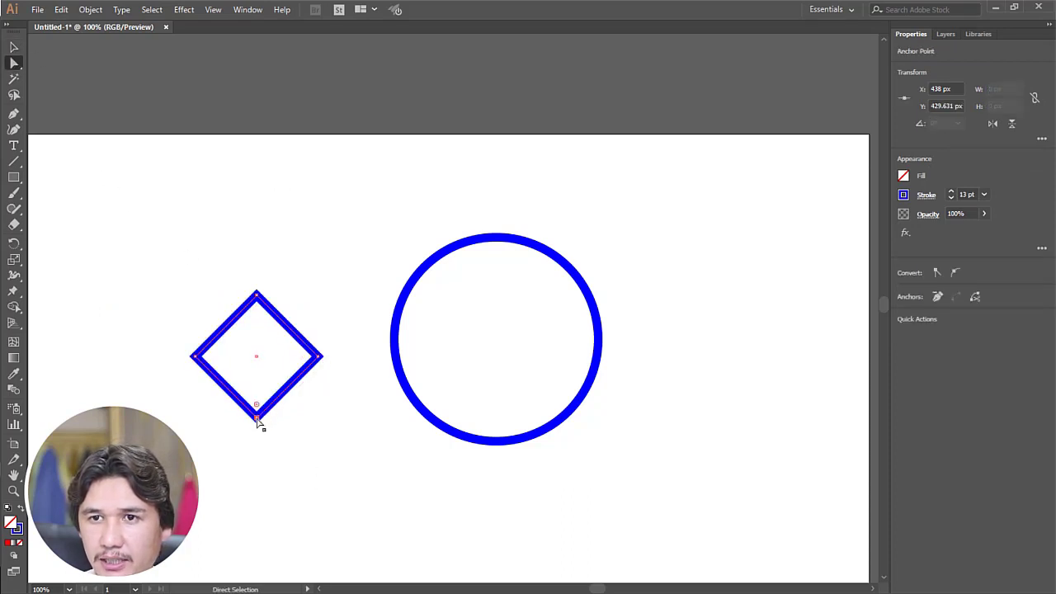
pyautogui.moveTo(256, 418); pyautogui.dragTo(266, 357)
pyautogui.click(333, 414)
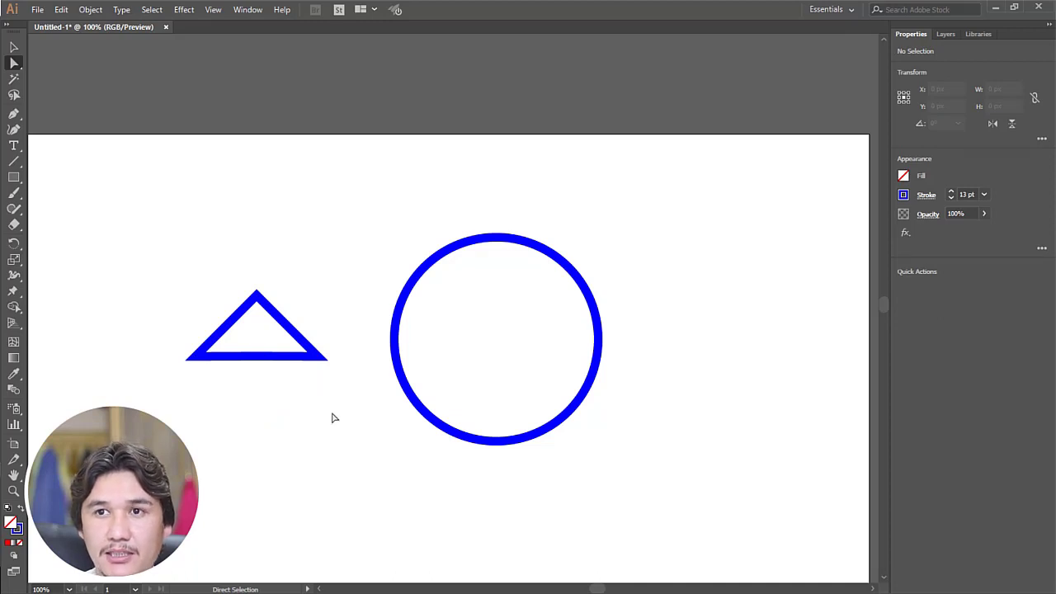
# Round the two base corners of the triangle and deselect it.
pyautogui.moveTo(171, 324); pyautogui.dragTo(349, 439)
pyautogui.moveTo(308, 354); pyautogui.dragTo(294, 357)
pyautogui.click(293, 401)
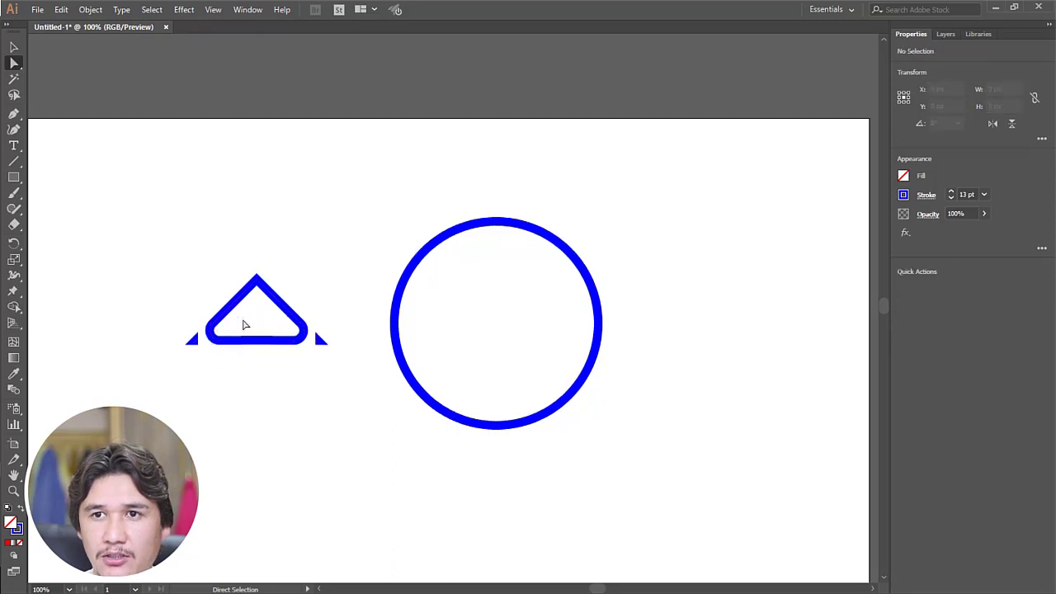
# Move the rounded triangle directly on top of the circle, aligned with the circle's vertical centre line.
pyautogui.press('z')
pyautogui.click(241, 316)
pyautogui.keyDown('alt'); pyautogui.click(553, 350); pyautogui.keyUp('alt')
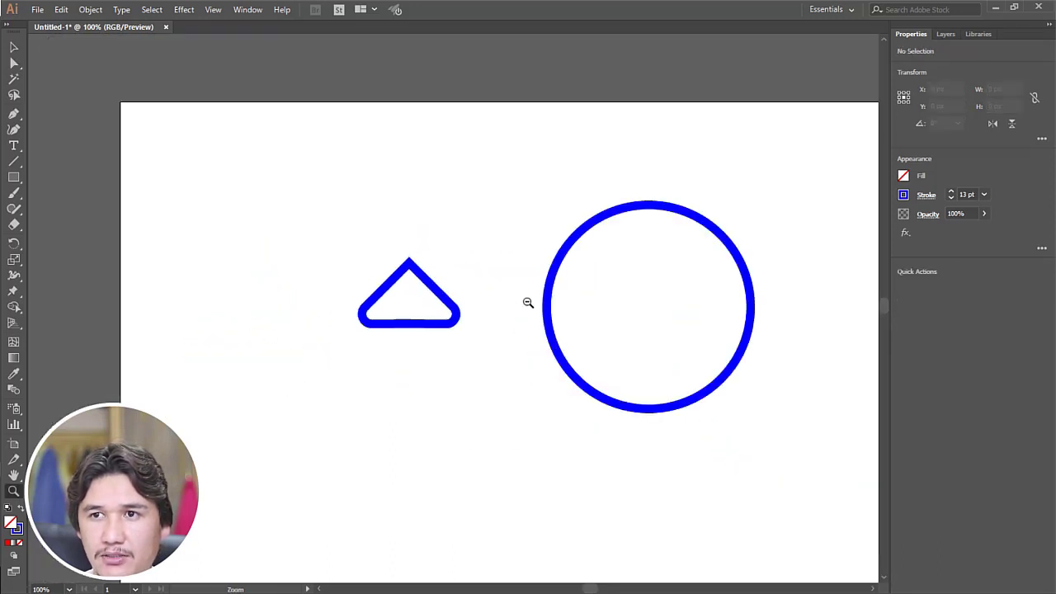
pyautogui.keyDown('alt'); pyautogui.click(530, 303); pyautogui.keyUp('alt')
pyautogui.click(14, 49)
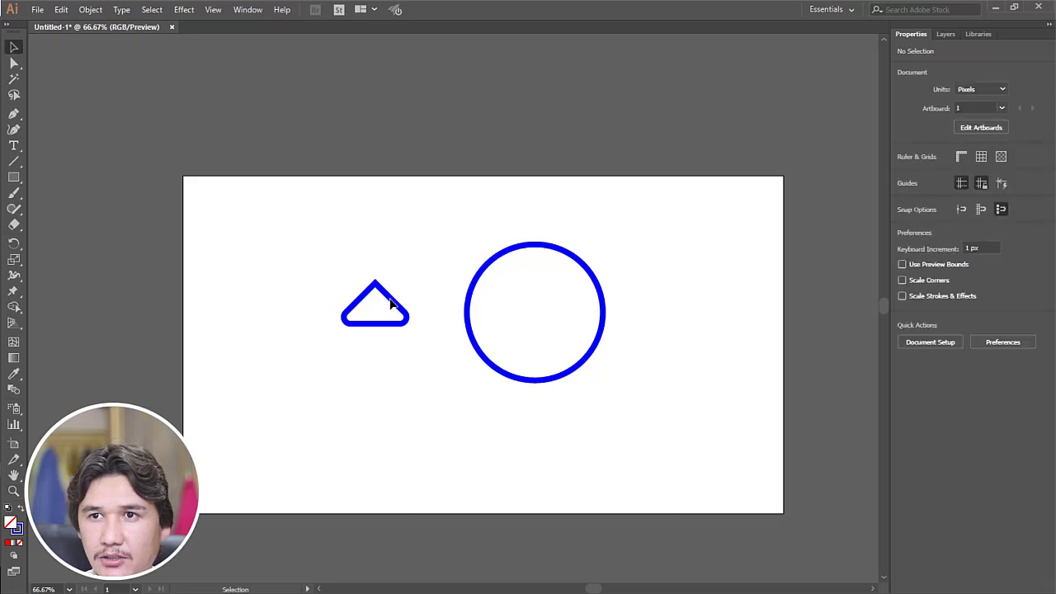
pyautogui.moveTo(391, 304); pyautogui.dragTo(552, 220)
pyautogui.click(593, 221)
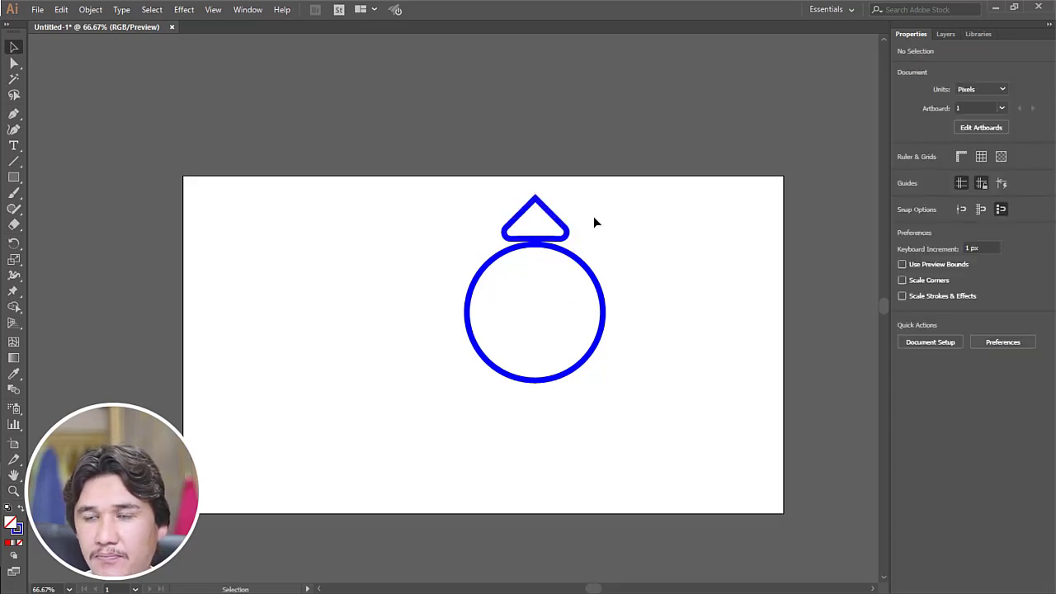
# Shrink the circle proportionally to about 201 px in diameter, keeping its upper edge against the triangle, and deselect it.
pyautogui.click(599, 290)
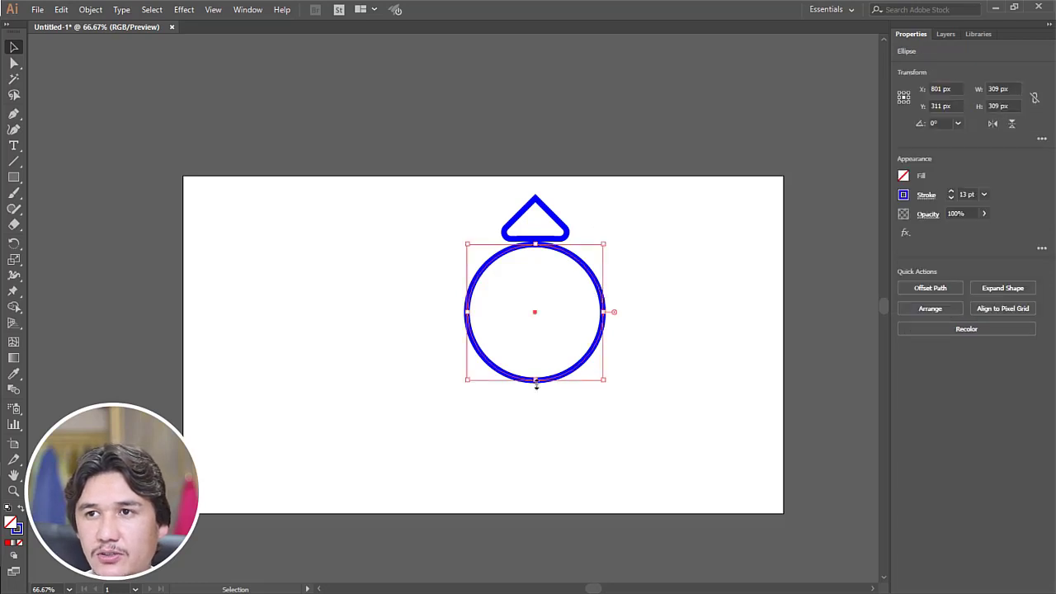
pyautogui.moveTo(536, 380); pyautogui.dragTo(537, 334)
pyautogui.click(537, 394)
# Move the triangle and circle together to just beside the artboard's centre and deselect them.
pyautogui.hotkey('ctrl', 'a')
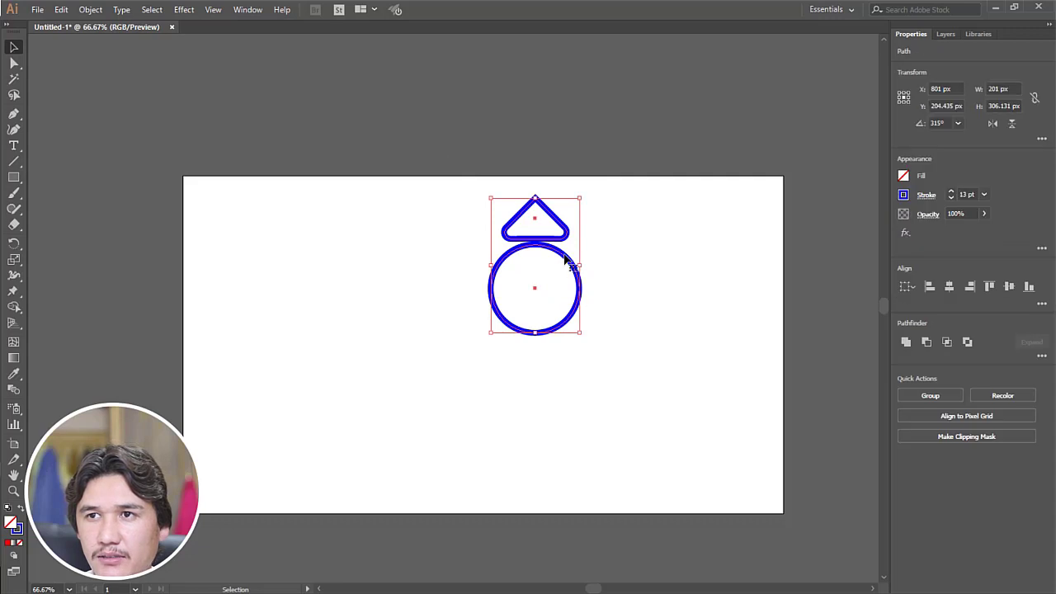
pyautogui.moveTo(566, 258); pyautogui.dragTo(470, 332)
pyautogui.click(545, 330)
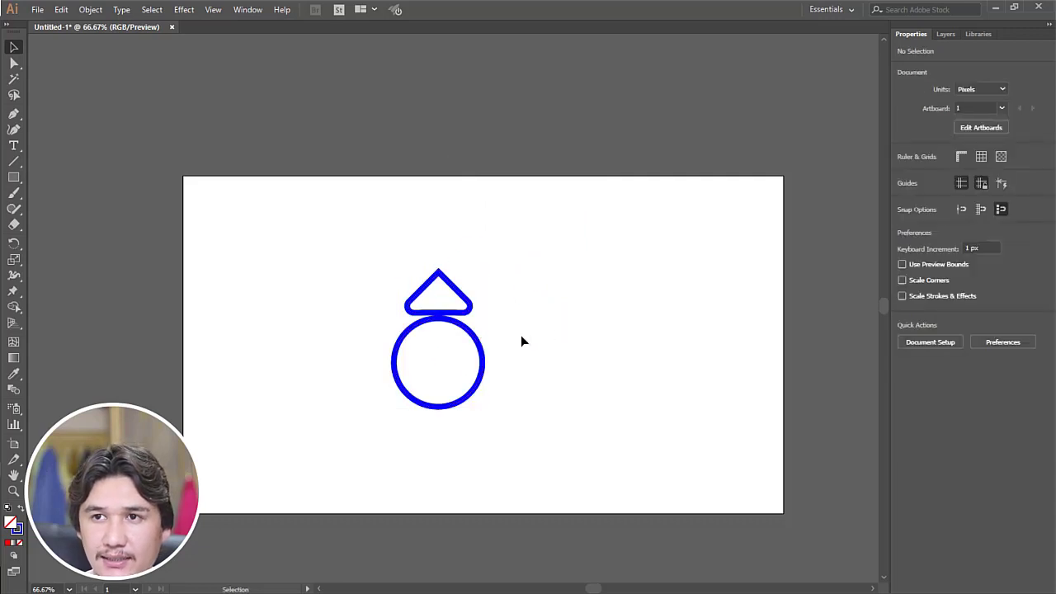
# Delete the rounded triangle and enlarge the remaining circle proportionally to about 419 px in diameter, then deselect it.
pyautogui.moveTo(397, 235); pyautogui.dragTo(491, 285)
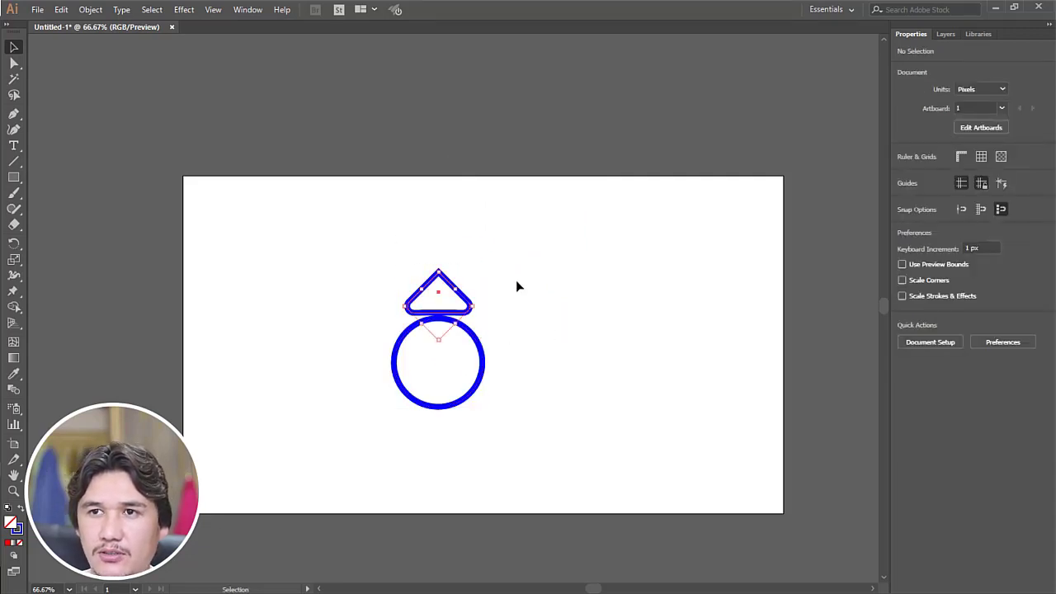
pyautogui.press('Delete')
pyautogui.moveTo(376, 285); pyautogui.dragTo(581, 221)
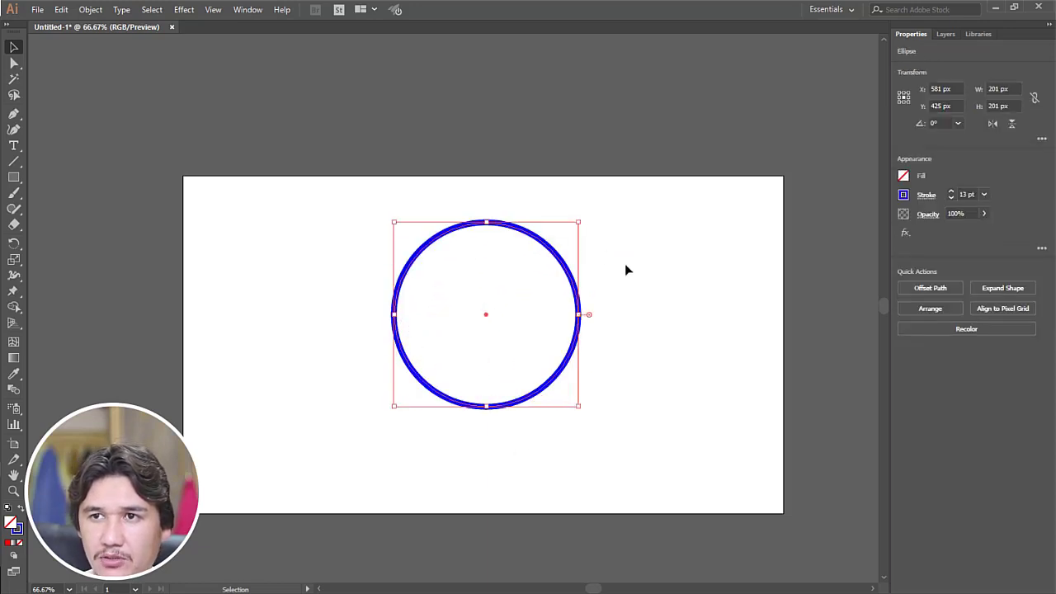
pyautogui.click(625, 264)
# Increase the large circle's stroke weight to 28 pt and deselect it.
pyautogui.moveTo(392, 198); pyautogui.dragTo(542, 304)
pyautogui.moveTo(567, 270); pyautogui.dragTo(539, 291)
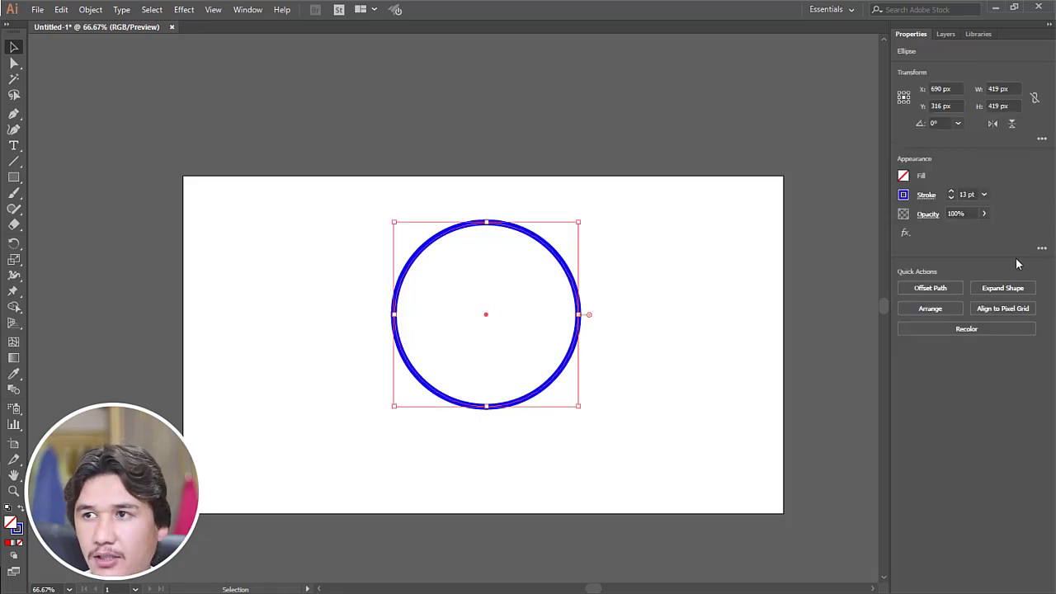
pyautogui.click(953, 192)
pyautogui.click(952, 193)
pyautogui.click(953, 192)
pyautogui.click(952, 192)
pyautogui.click(952, 192)
pyautogui.click(953, 192)
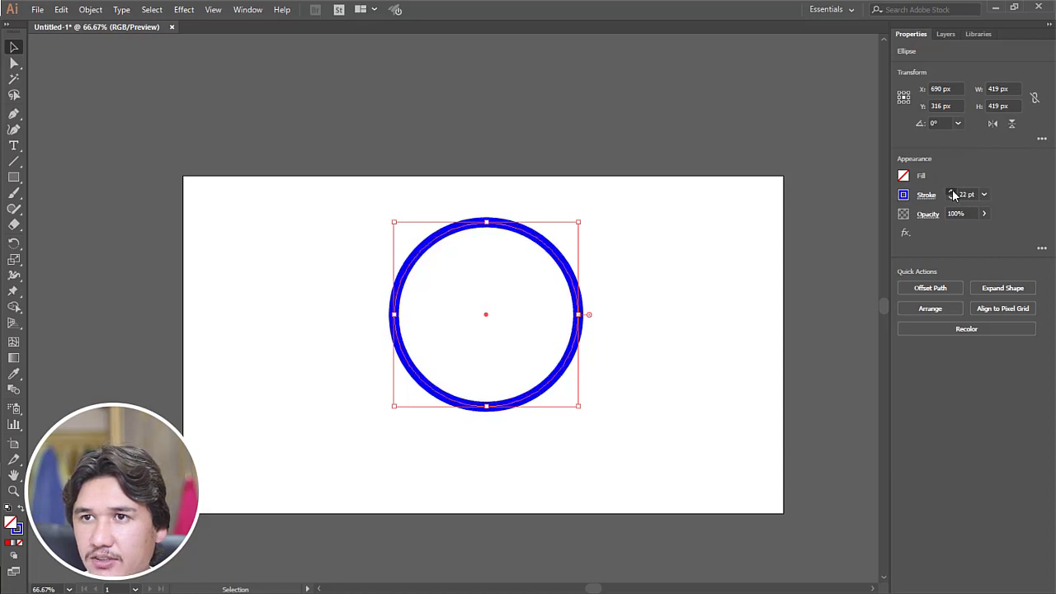
pyautogui.click(953, 193)
pyautogui.click(952, 193)
pyautogui.click(953, 192)
pyautogui.click(952, 193)
pyautogui.click(719, 246)
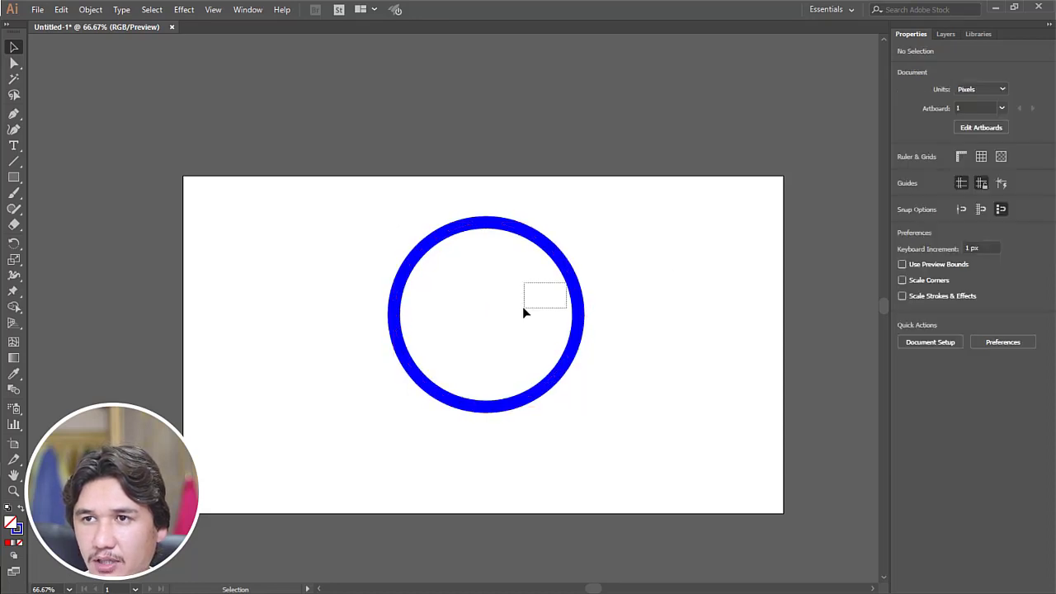
# Move the thick-outlined circle down and left toward the artboard's lower edge and deselect it.
pyautogui.moveTo(524, 308); pyautogui.dragTo(524, 308)
pyautogui.moveTo(596, 236)
pyautogui.mouseDown()
pyautogui.moveTo(548, 296)
pyautogui.moveTo(492, 330)
pyautogui.mouseUp()
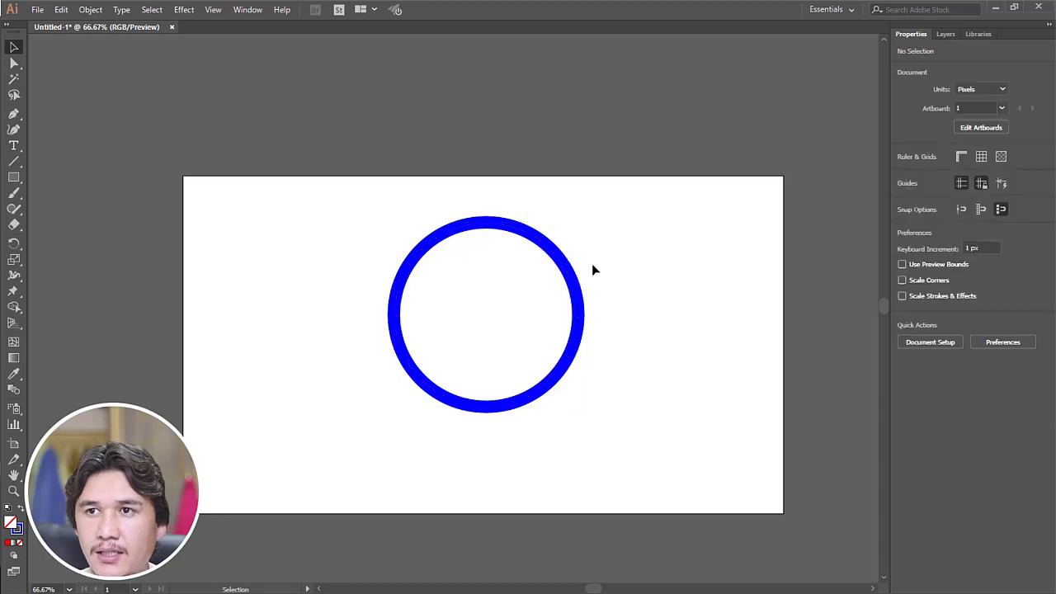
pyautogui.moveTo(546, 295)
pyautogui.mouseDown()
pyautogui.moveTo(555, 296)
pyautogui.moveTo(541, 324)
pyautogui.mouseUp()
pyautogui.click(635, 321)
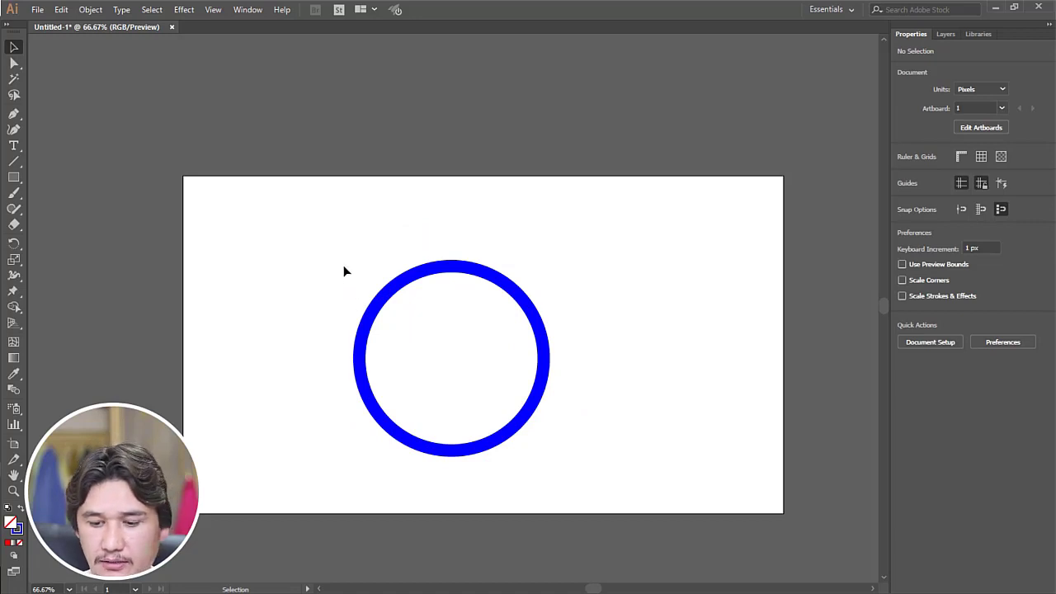
# Delete the thick-outlined circle so the artboard is empty.
pyautogui.moveTo(347, 236); pyautogui.dragTo(609, 514)
pyautogui.moveTo(544, 347); pyautogui.dragTo(559, 291)
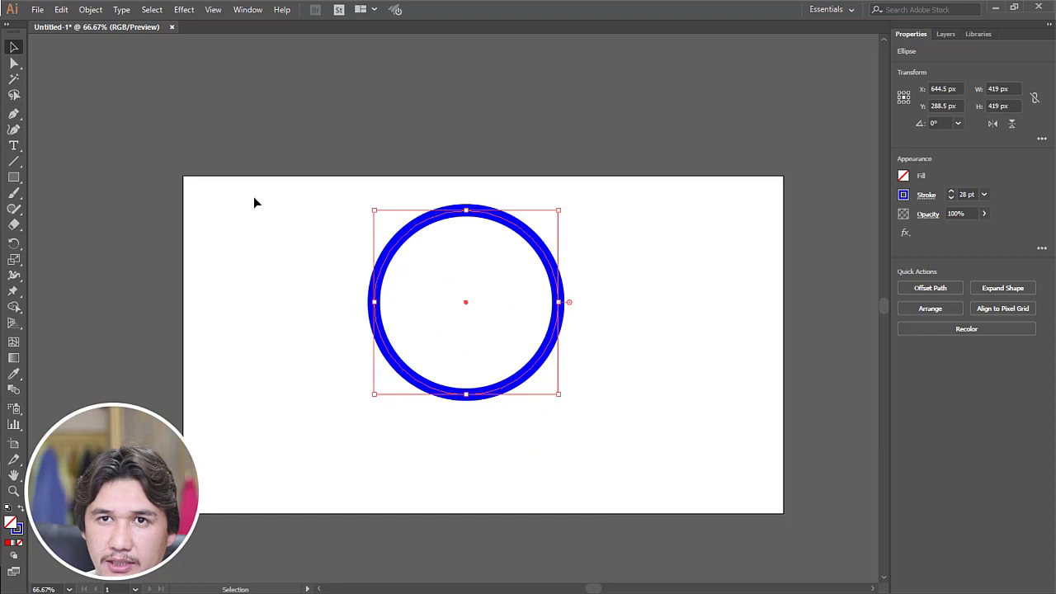
pyautogui.press('Delete')
# Draw a circle about 347 px in diameter left of the artboard's centre and remove its stroke.
pyautogui.click(13, 178)
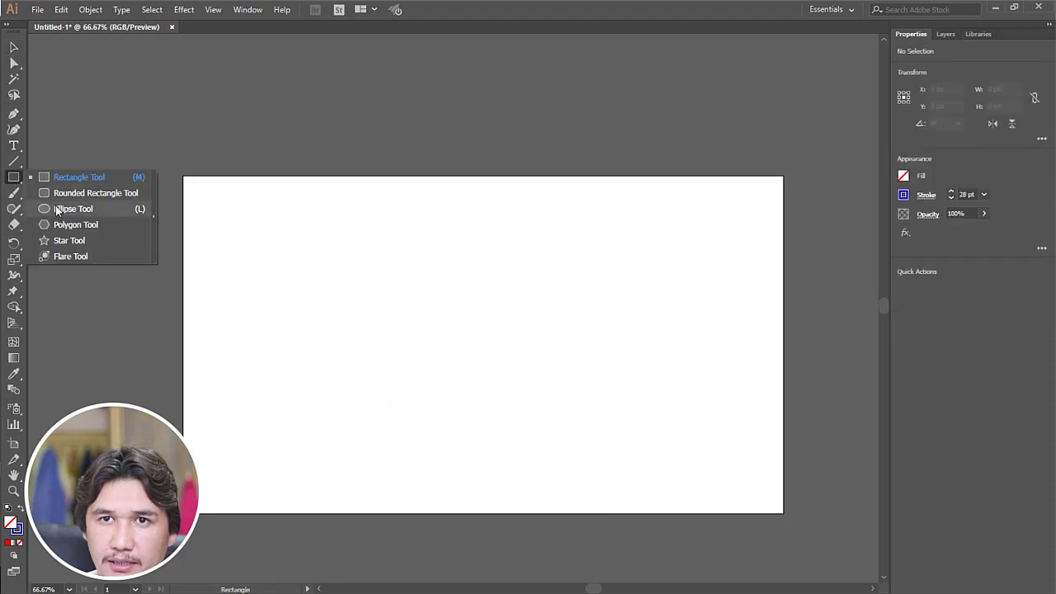
pyautogui.click(56, 208)
pyautogui.moveTo(326, 272); pyautogui.dragTo(467, 425)
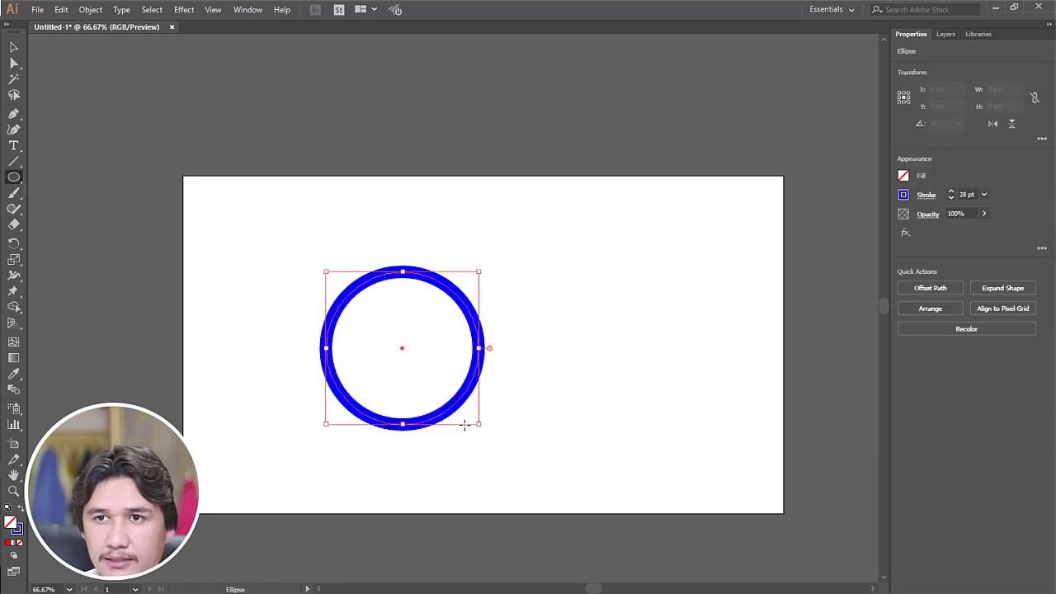
pyautogui.click(903, 196)
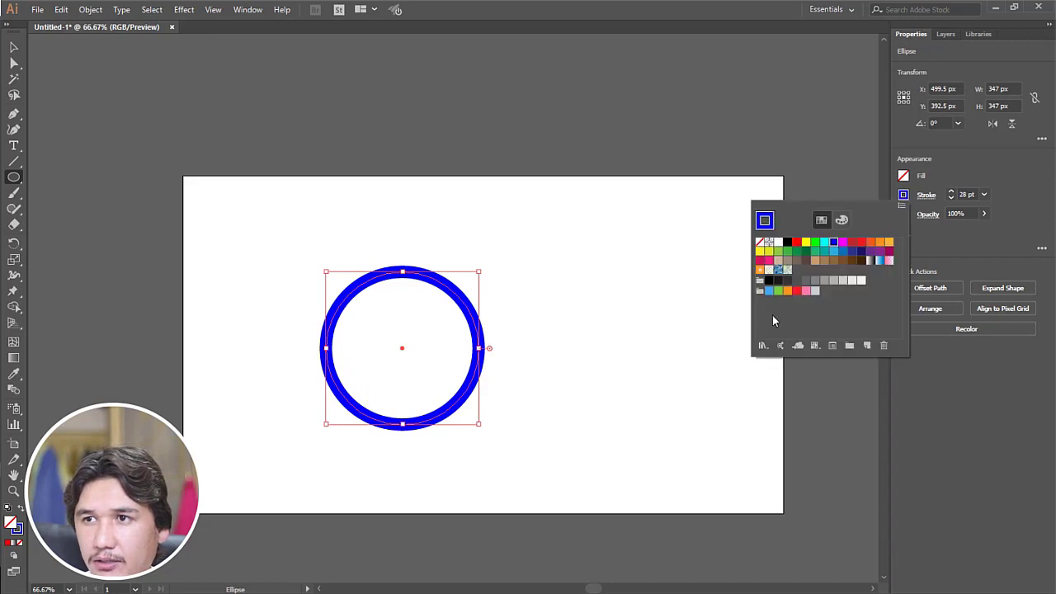
pyautogui.click(760, 243)
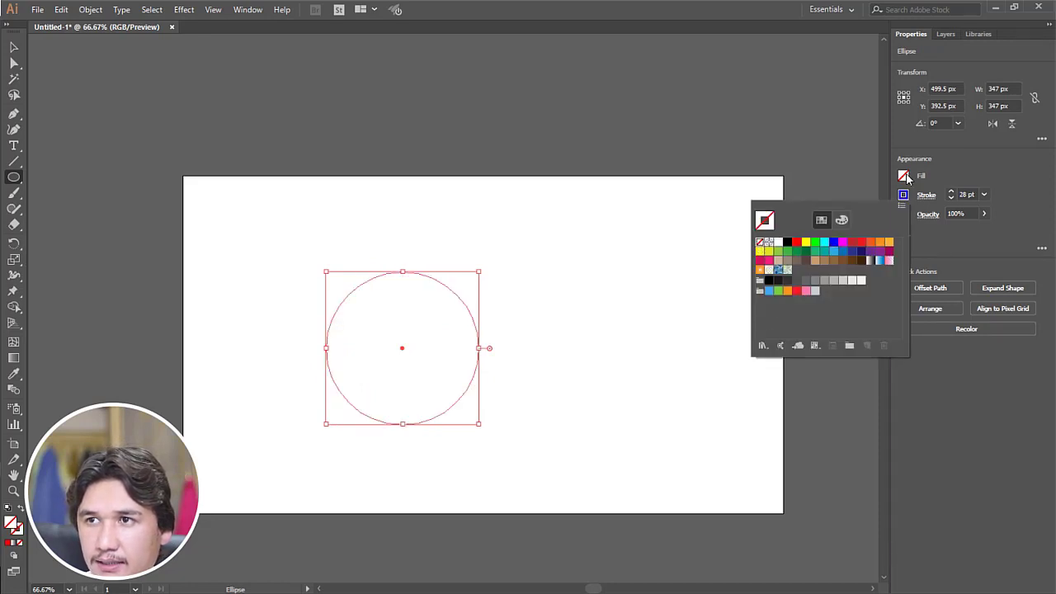
# Fill the circle with the medium blue swatch, one shade darker than the light blue.
pyautogui.click(904, 176)
pyautogui.click(904, 176)
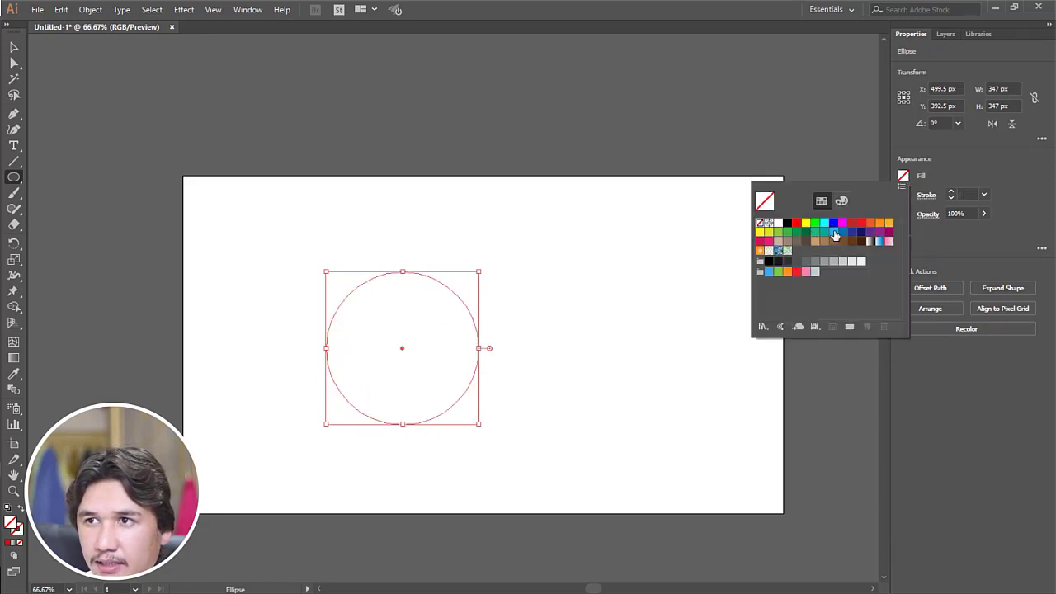
pyautogui.click(835, 235)
pyautogui.click(904, 177)
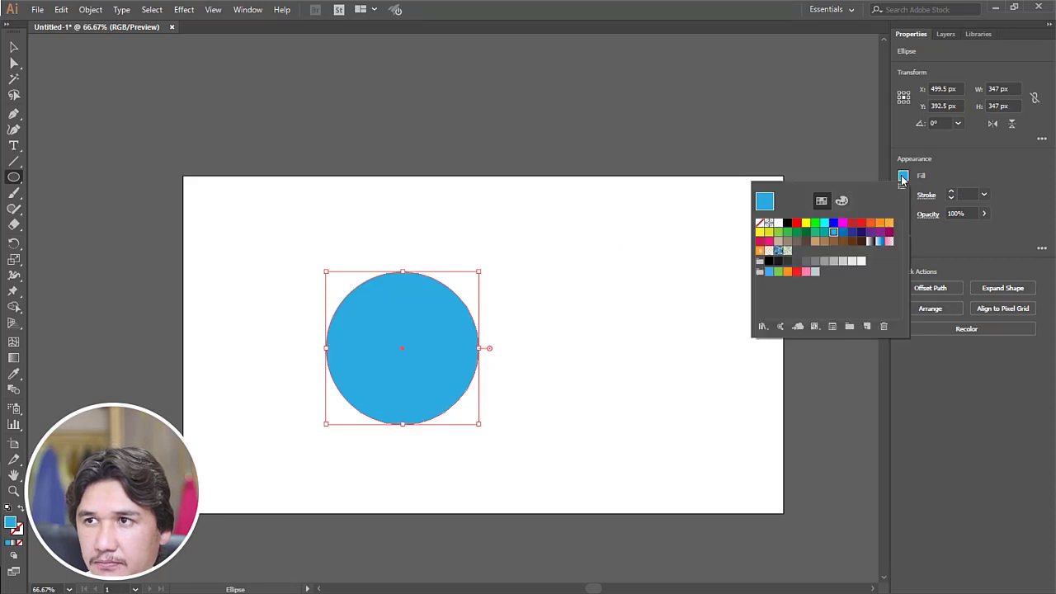
pyautogui.click(842, 232)
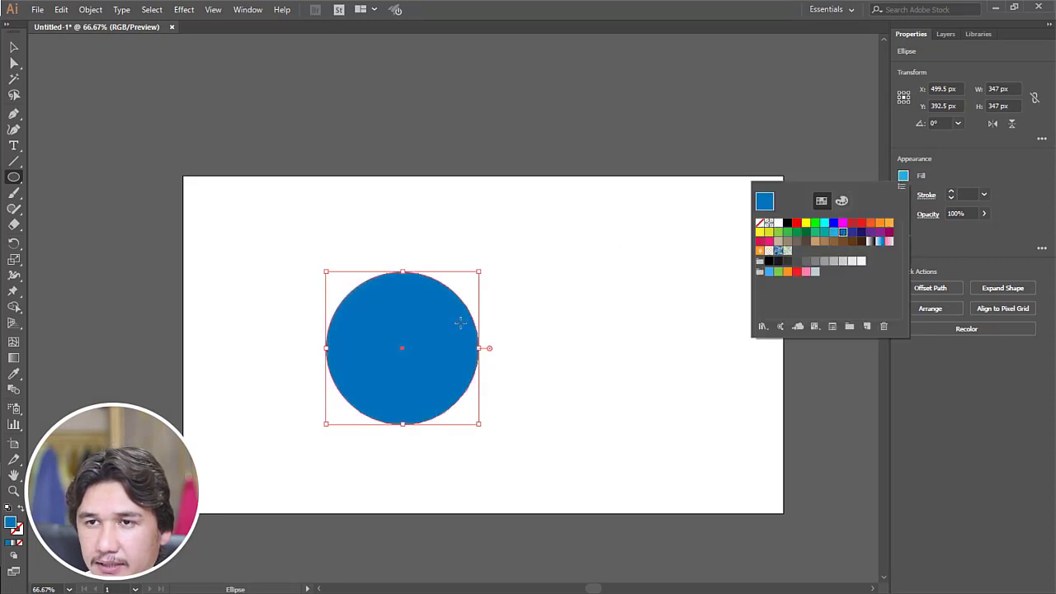
pyautogui.click(14, 48)
pyautogui.moveTo(442, 328); pyautogui.dragTo(452, 277)
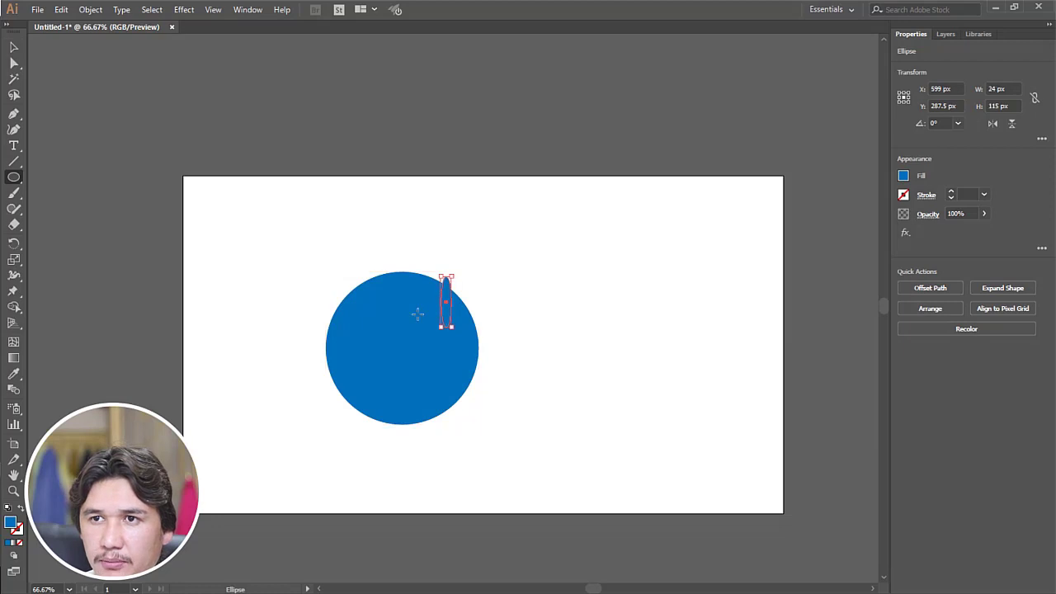
pyautogui.hotkey('ctrl', 'z')
# Move the blue circle up and right to near the artboard's centre.
pyautogui.click(14, 48)
pyautogui.moveTo(412, 353); pyautogui.dragTo(492, 316)
pyautogui.click(588, 324)
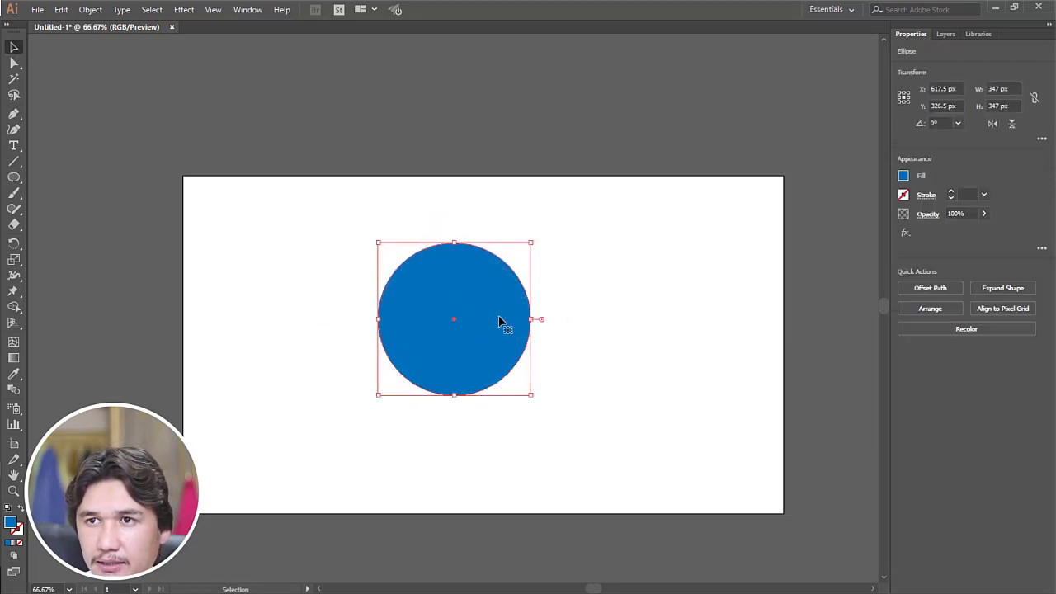
# Show the Pathfinder options and place them above the artboard's upper-right corner.
pyautogui.click(248, 10)
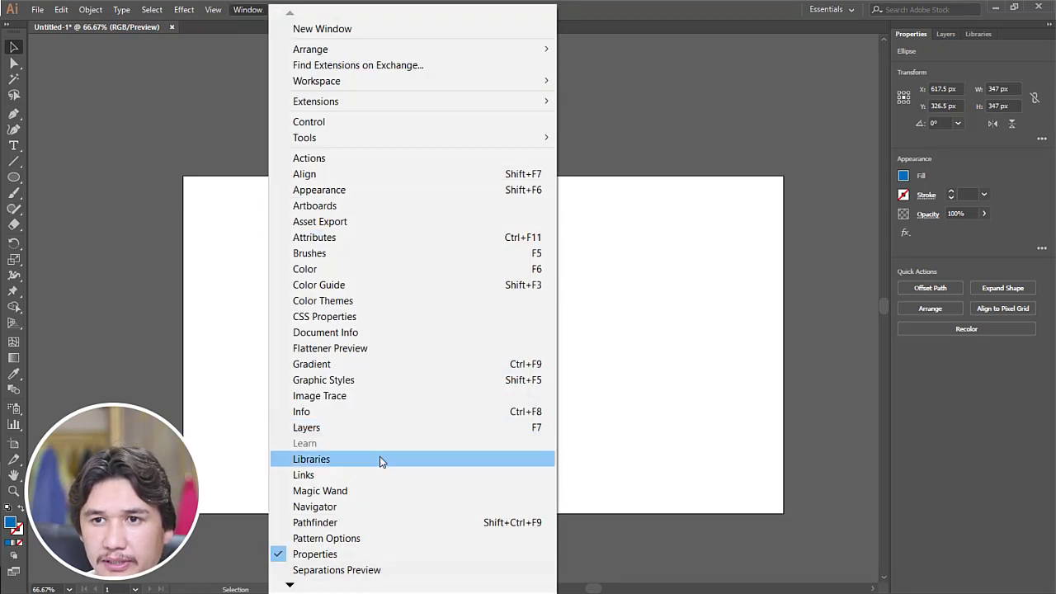
pyautogui.click(375, 525)
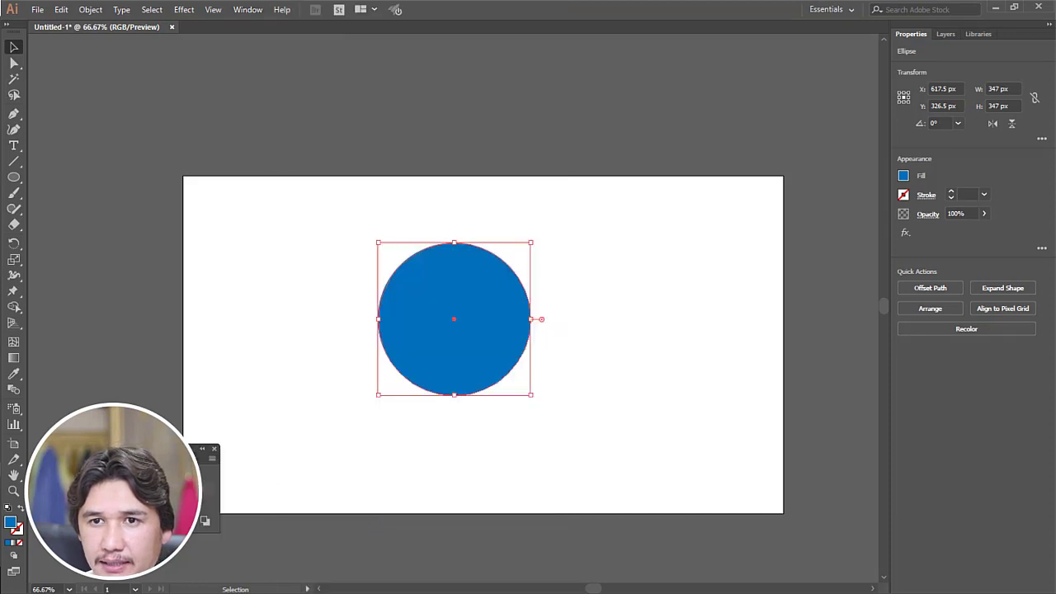
pyautogui.moveTo(196, 449); pyautogui.dragTo(810, 64)
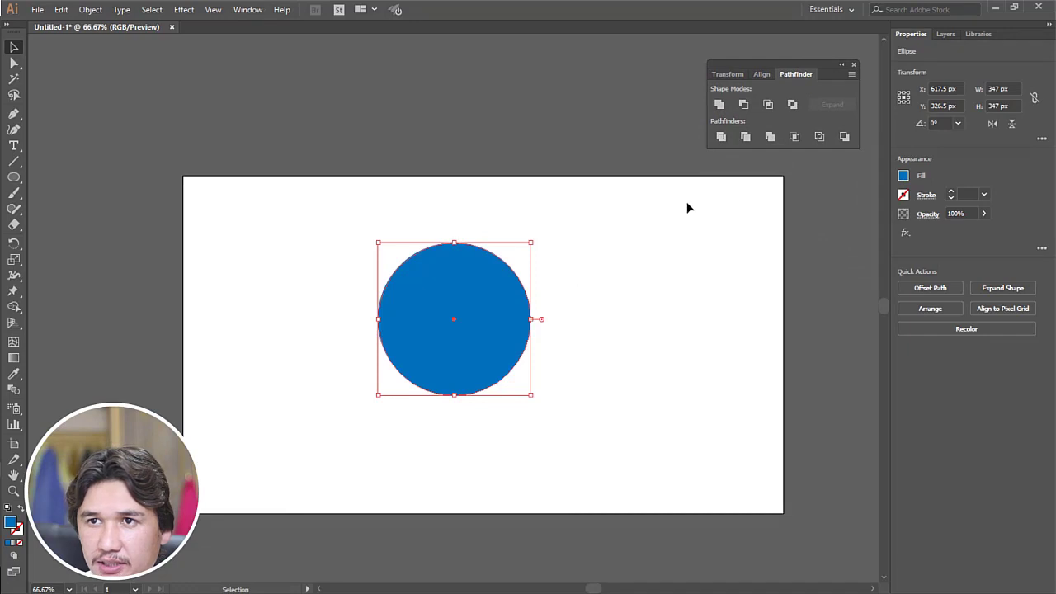
# Duplicate the blue circle, offsetting the copy about 13 px right and 2 px down from the original.
pyautogui.press('z')
pyautogui.moveTo(311, 196); pyautogui.dragTo(776, 493)
pyautogui.press('v')
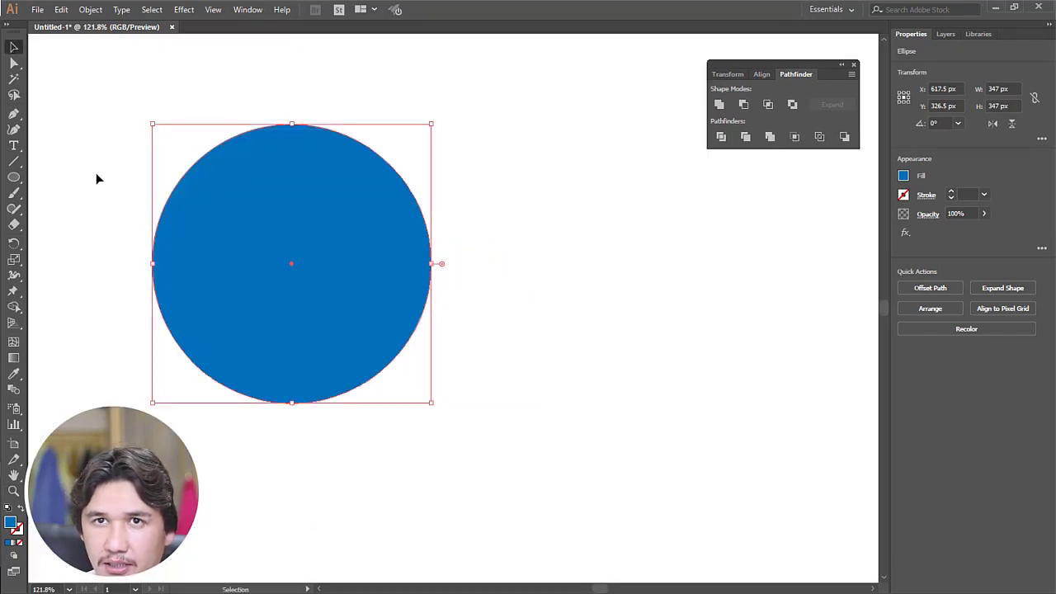
pyautogui.moveTo(301, 245); pyautogui.dragTo(313, 247)
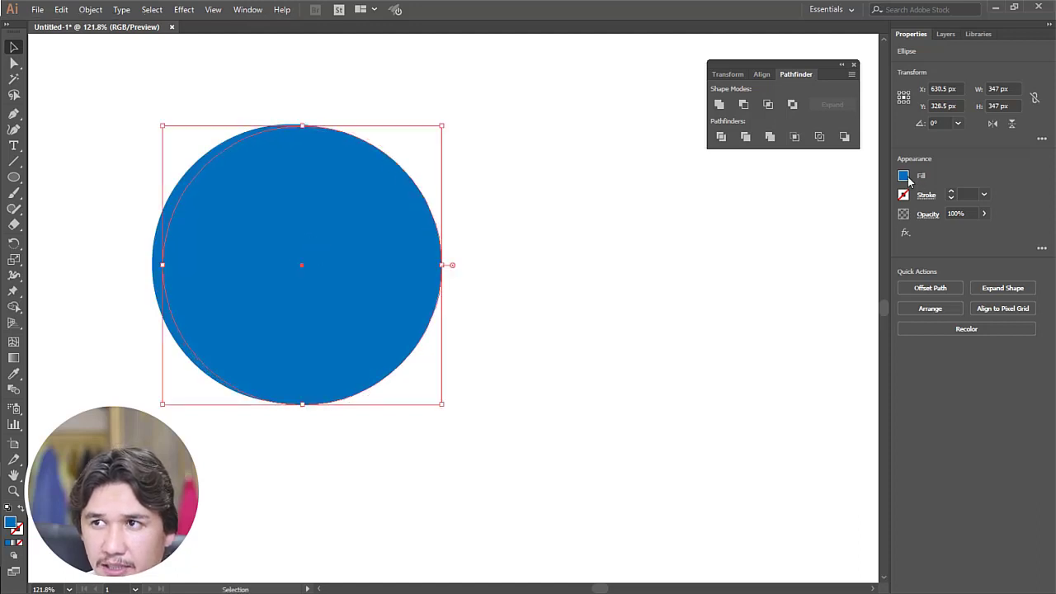
# Fill the front circle copy with bright red and deselect it.
pyautogui.click(97, 225)
pyautogui.click(203, 240)
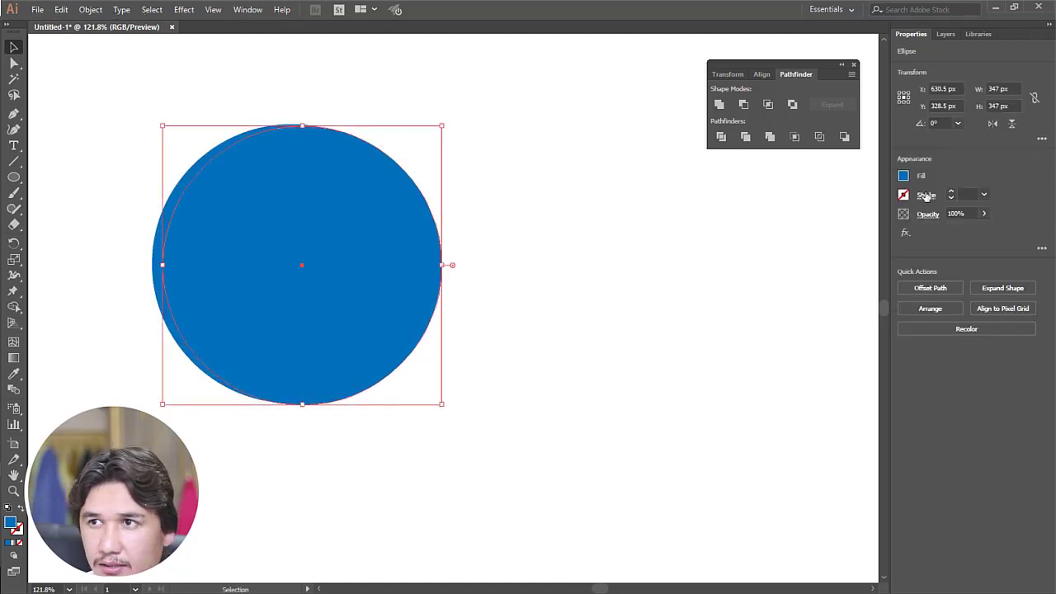
pyautogui.click(904, 176)
pyautogui.click(798, 224)
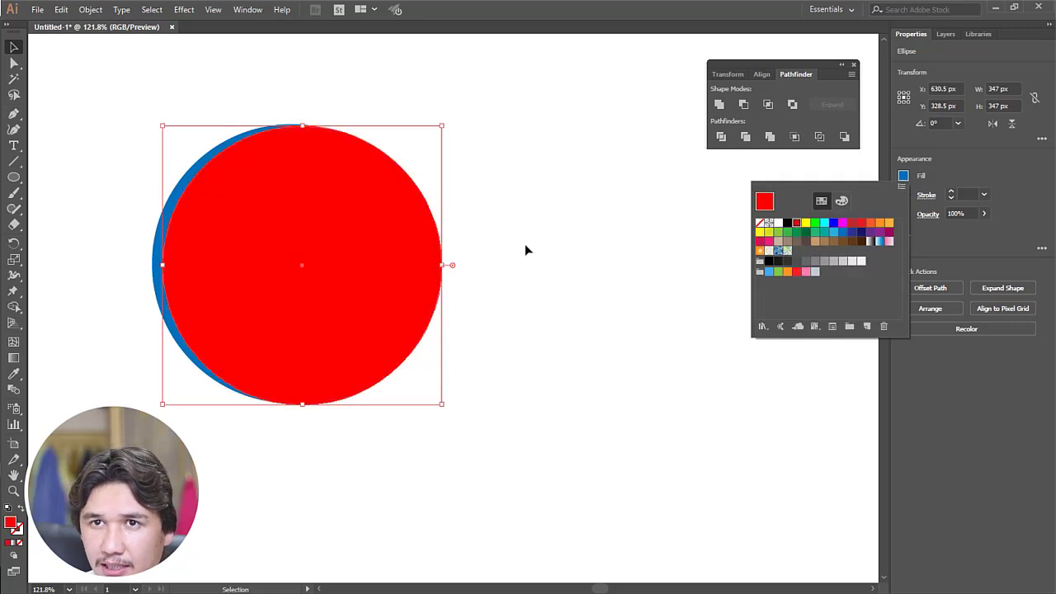
pyautogui.click(527, 247)
pyautogui.click(172, 112)
# Shrink the red circle proportionally to about 336 px and move it onto the blue circle's vertical centre line, slightly lower.
pyautogui.click(180, 218)
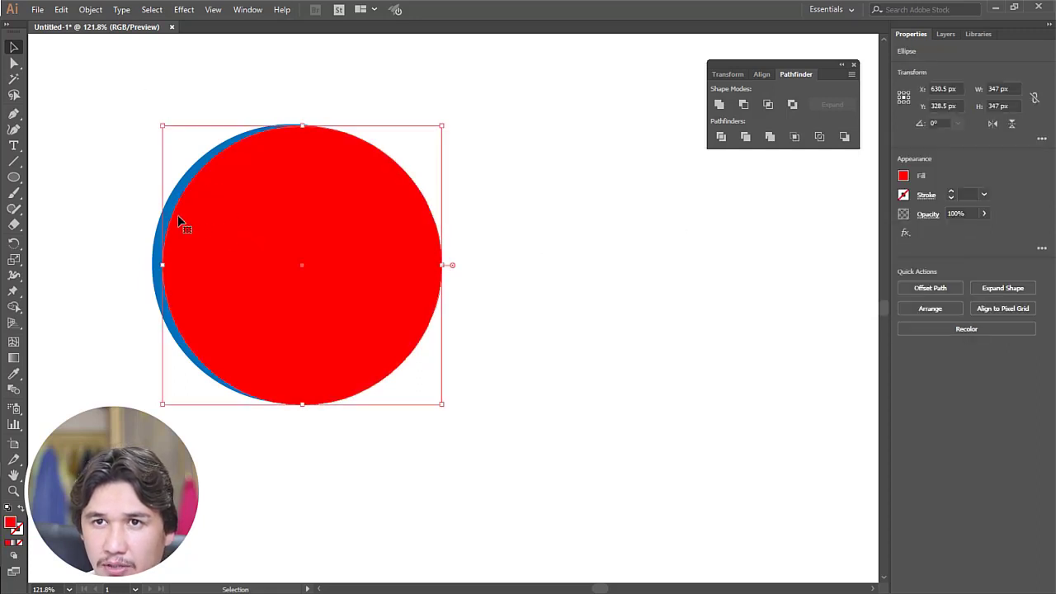
pyautogui.moveTo(441, 267); pyautogui.dragTo(434, 267)
pyautogui.click(449, 267)
pyautogui.moveTo(365, 269); pyautogui.dragTo(363, 289)
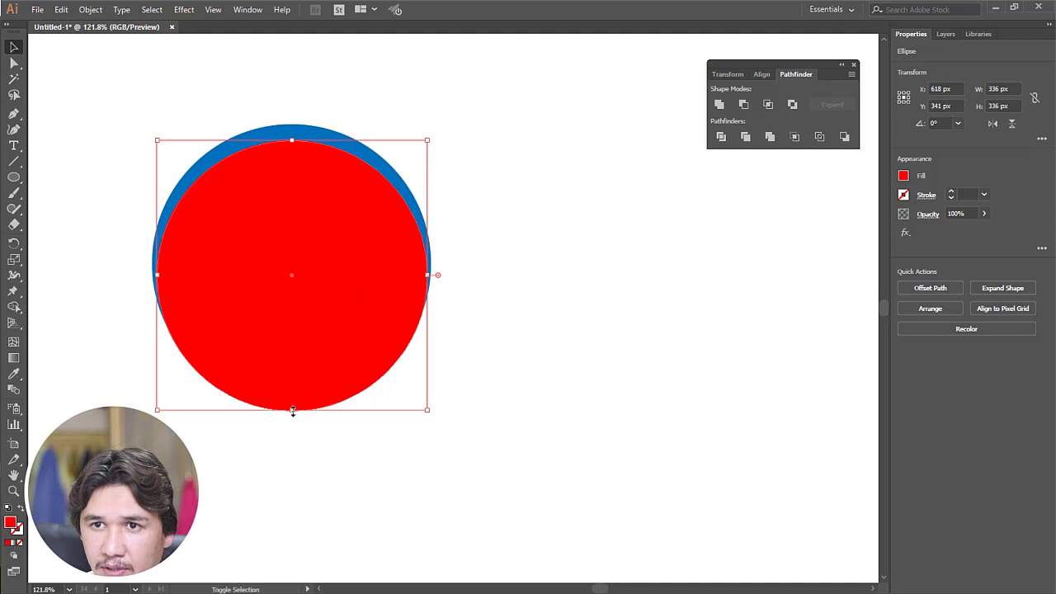
# Shrink the red circle further to about 327 px so its lower edge meets the blue circle's lower edge.
pyautogui.moveTo(292, 410); pyautogui.dragTo(296, 405)
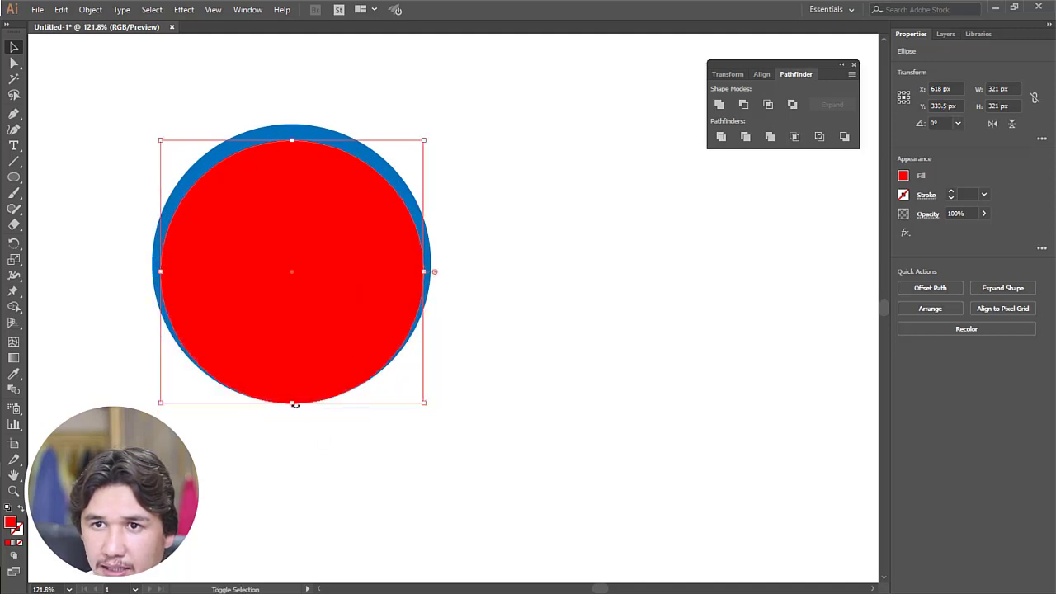
pyautogui.click(319, 450)
pyautogui.click(302, 267)
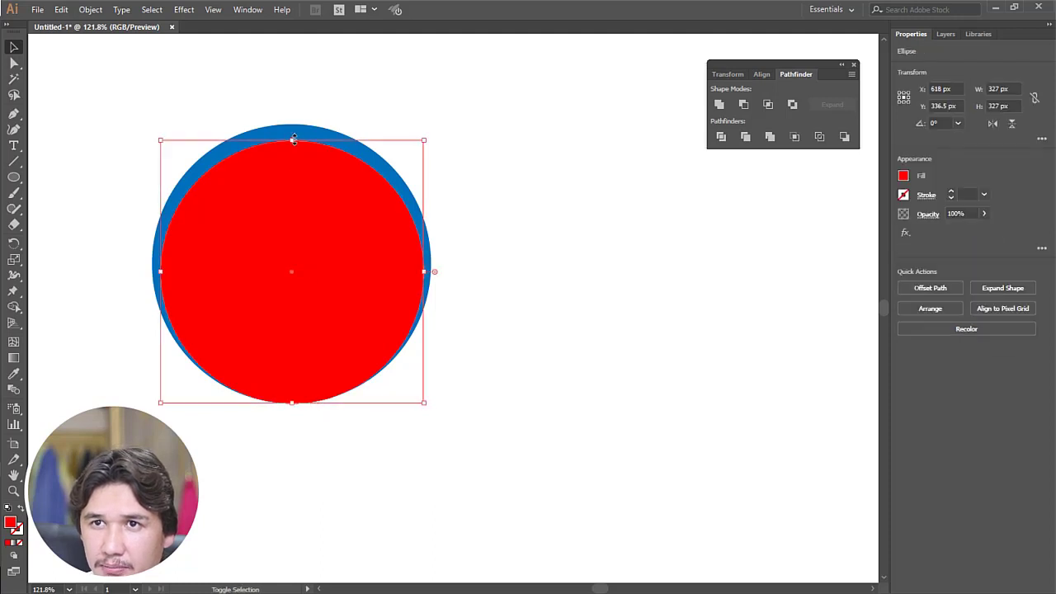
pyautogui.moveTo(196, 97); pyautogui.dragTo(324, 188)
pyautogui.click(457, 184)
# Change the red circle's fill to white and deselect it.
pyautogui.click(287, 180)
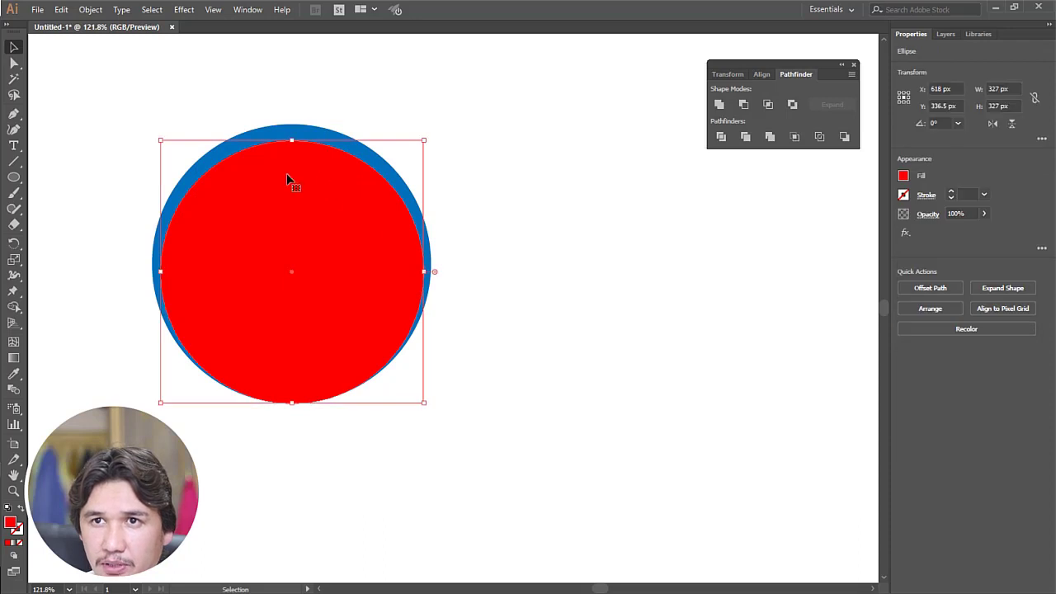
pyautogui.click(904, 177)
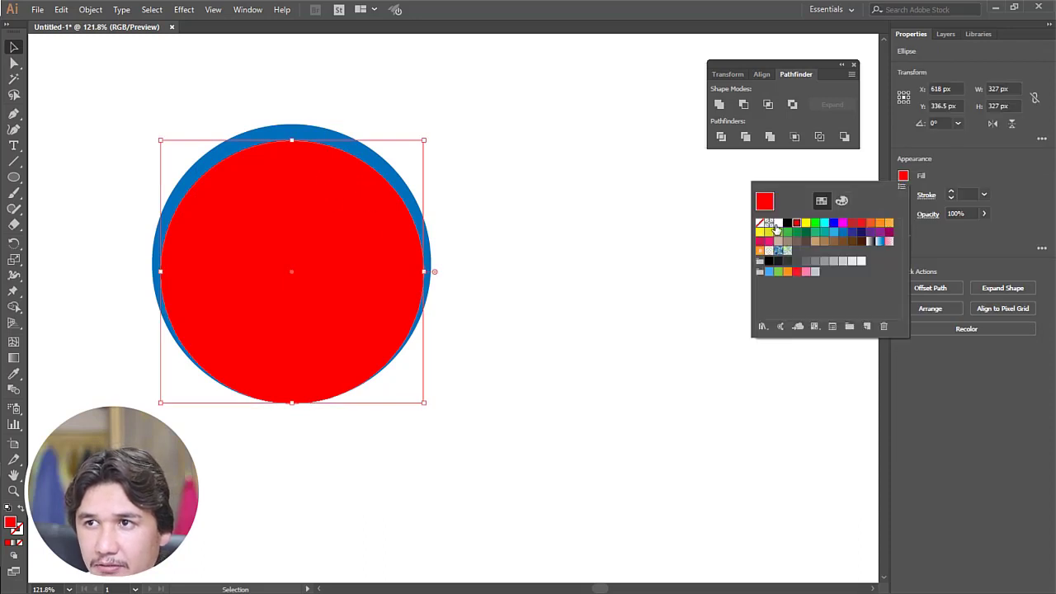
pyautogui.click(777, 224)
pyautogui.click(519, 219)
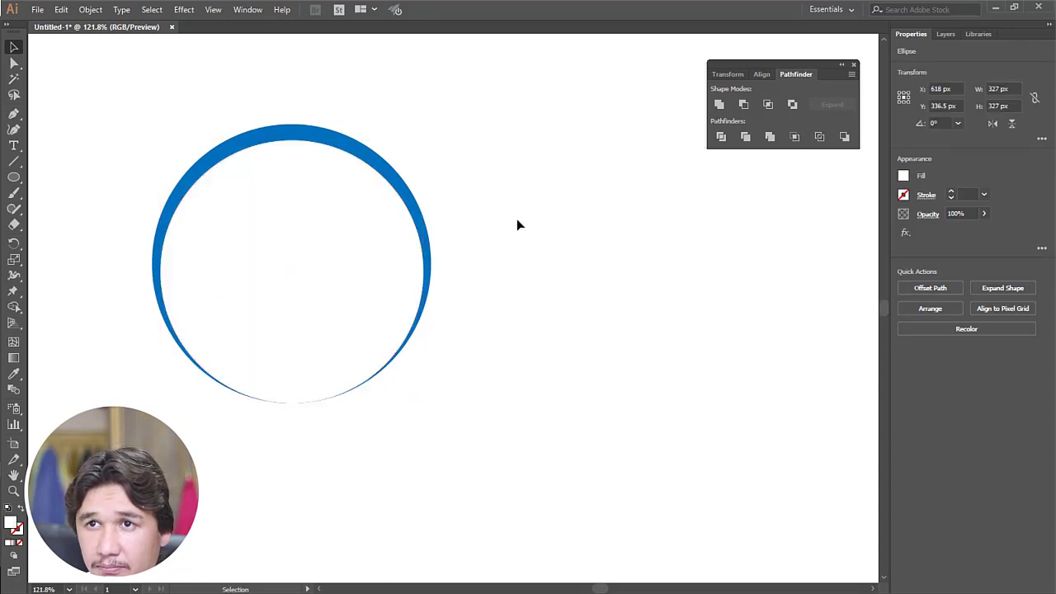
# Enlarge the white circle proportionally to about 329 px so it extends just past the blue circle's lower edge.
pyautogui.click(278, 274)
pyautogui.moveTo(292, 403); pyautogui.dragTo(293, 406)
pyautogui.click(319, 458)
pyautogui.press('z')
pyautogui.keyDown('alt'); pyautogui.click(334, 355); pyautogui.keyUp('alt')
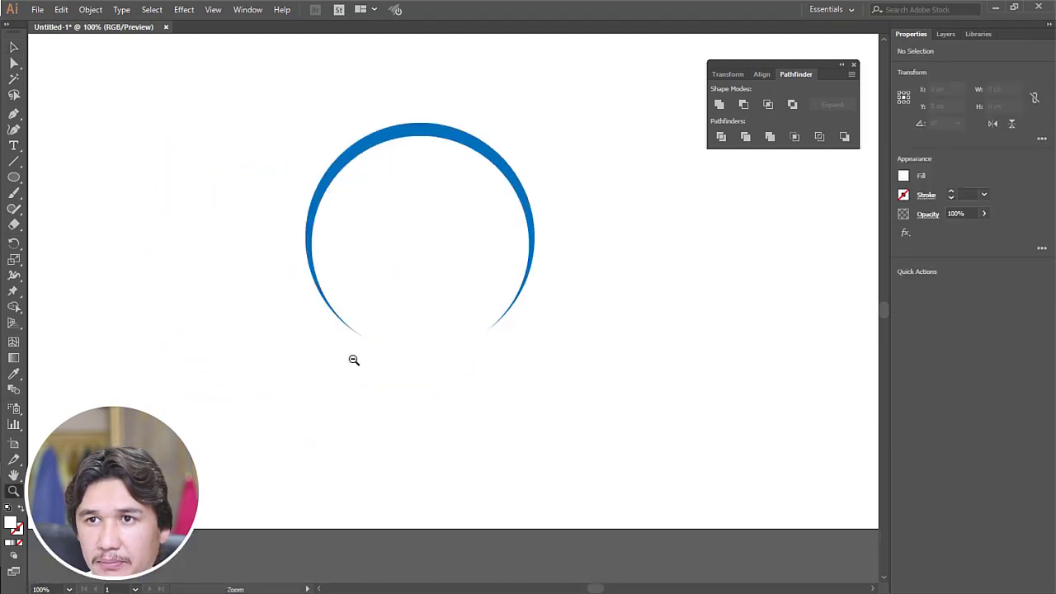
pyautogui.keyDown('alt'); pyautogui.click(449, 271); pyautogui.keyUp('alt')
pyautogui.click(470, 273)
pyautogui.click(447, 331)
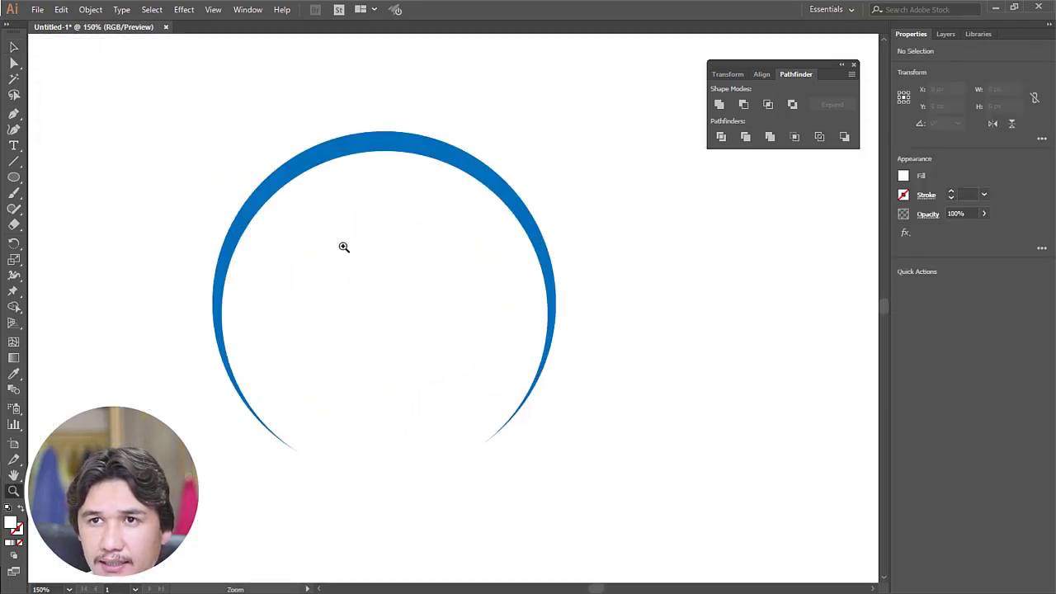
# Select the white circle over the blue circle and change its fill to red.
pyautogui.click(14, 47)
pyautogui.click(412, 247)
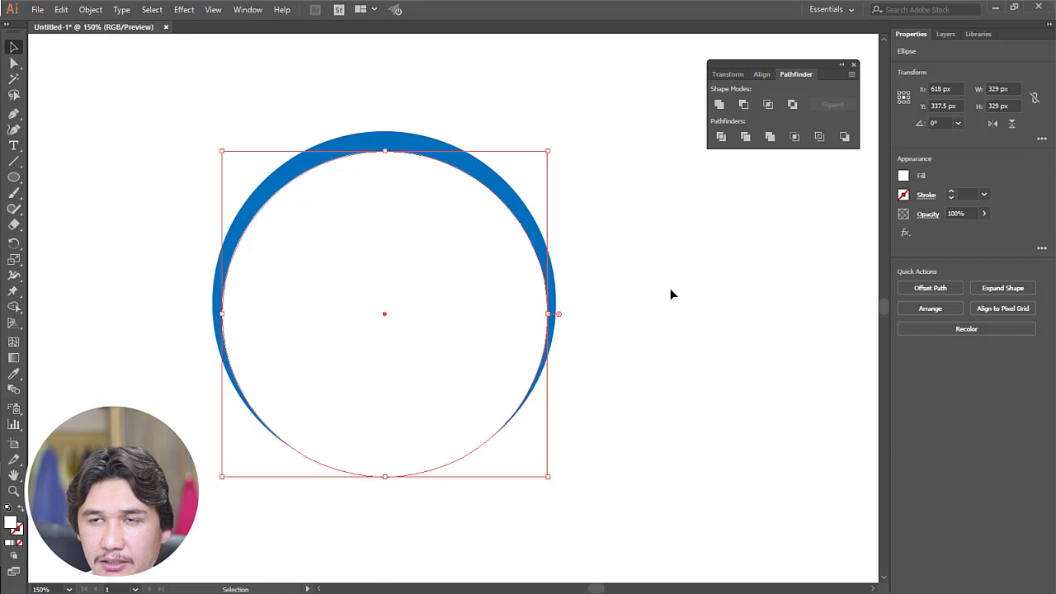
pyautogui.click(632, 239)
pyautogui.click(454, 232)
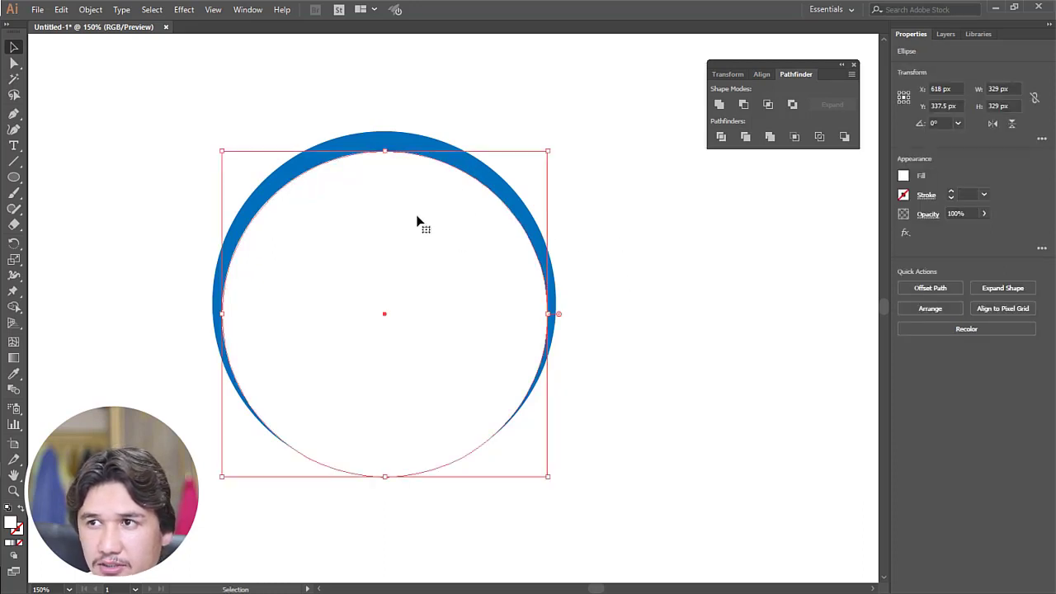
pyautogui.click(905, 175)
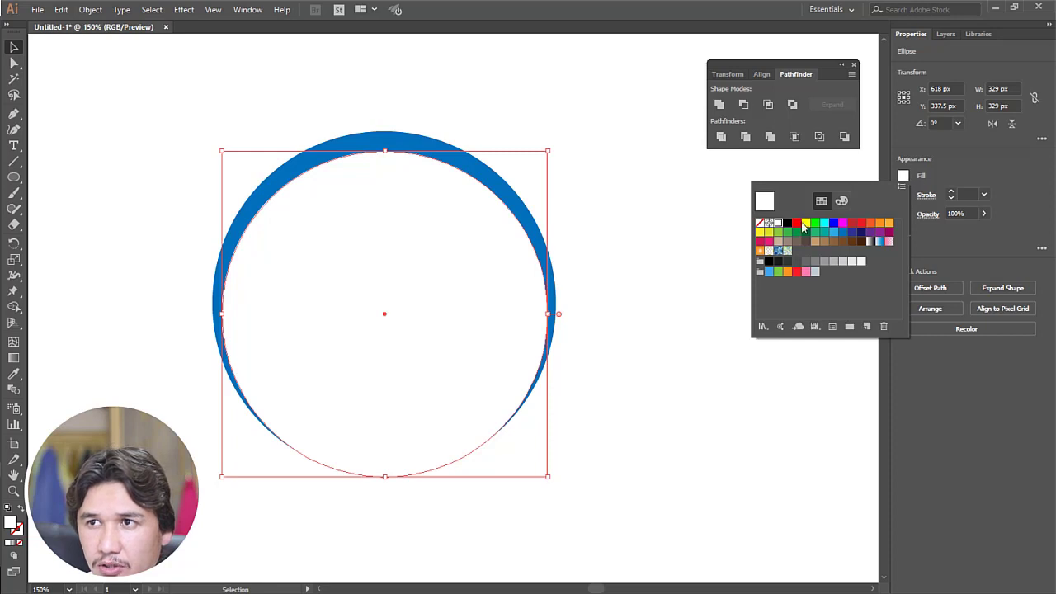
pyautogui.click(797, 222)
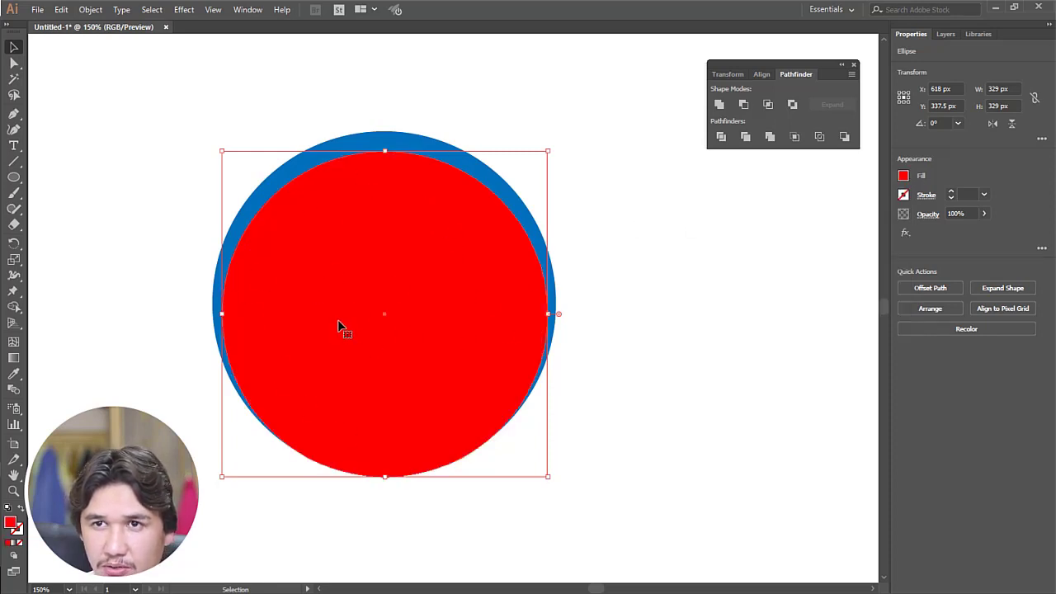
# Select both circles and subtract the red one from the blue one with Pathfinder Minus Front, leaving nothing selected.
pyautogui.click(382, 140)
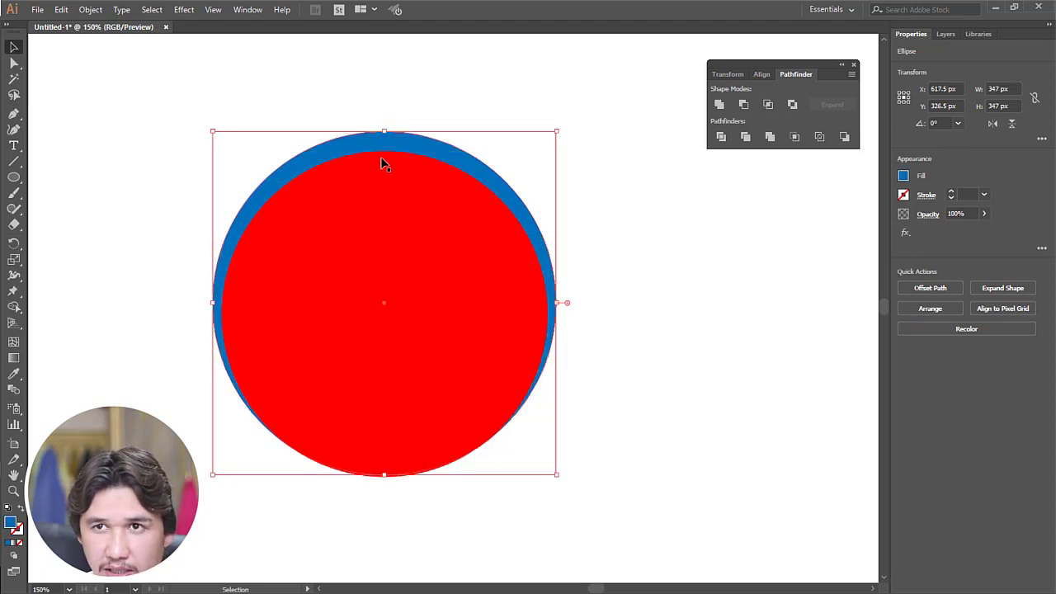
pyautogui.keyDown('shift'); pyautogui.click(382, 231); pyautogui.keyUp('shift')
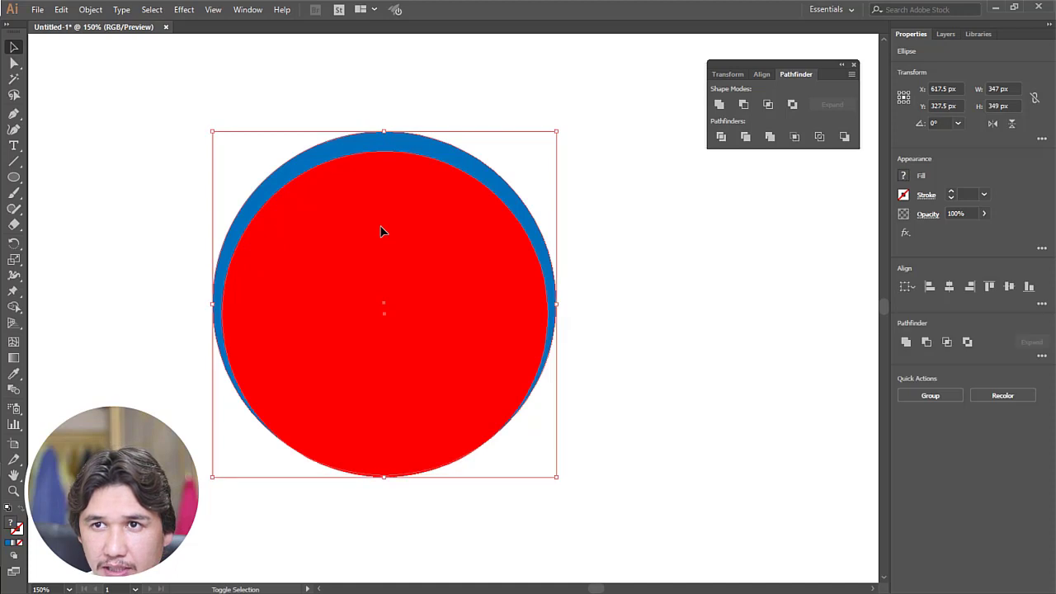
pyautogui.click(748, 106)
pyautogui.click(582, 272)
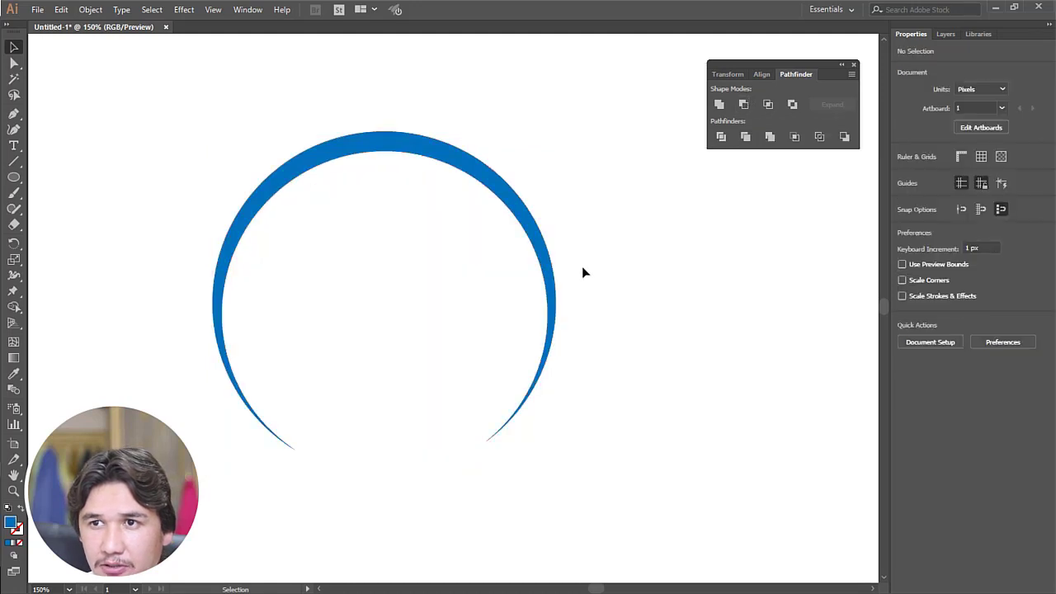
# Select the tapered ring, try several swatches and set its fill to dark grey.
pyautogui.moveTo(203, 116); pyautogui.dragTo(653, 387)
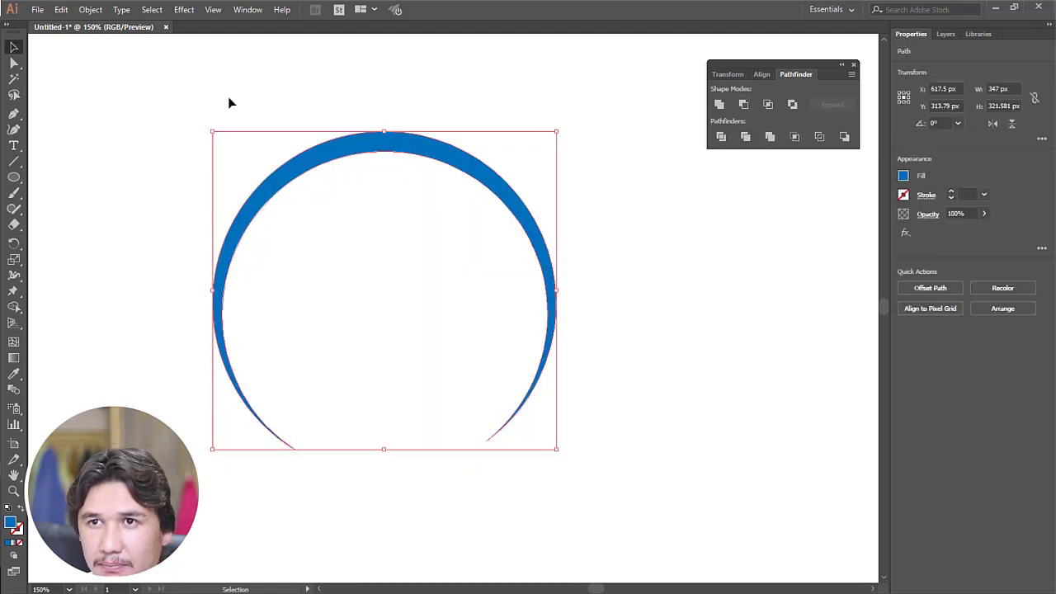
pyautogui.click(905, 175)
pyautogui.click(808, 224)
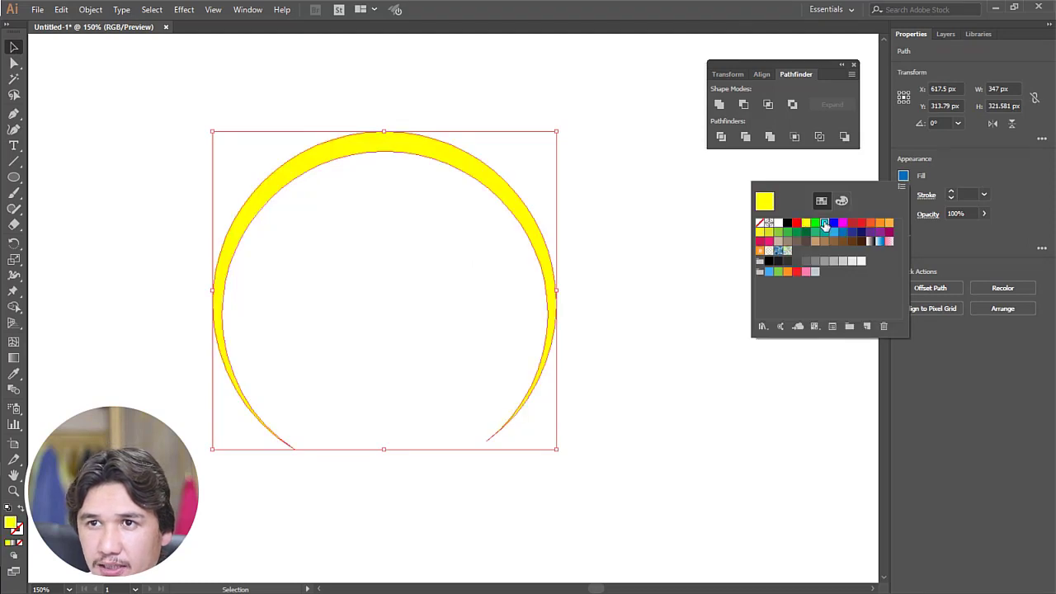
pyautogui.click(826, 225)
pyautogui.click(881, 224)
pyautogui.click(862, 263)
pyautogui.click(862, 250)
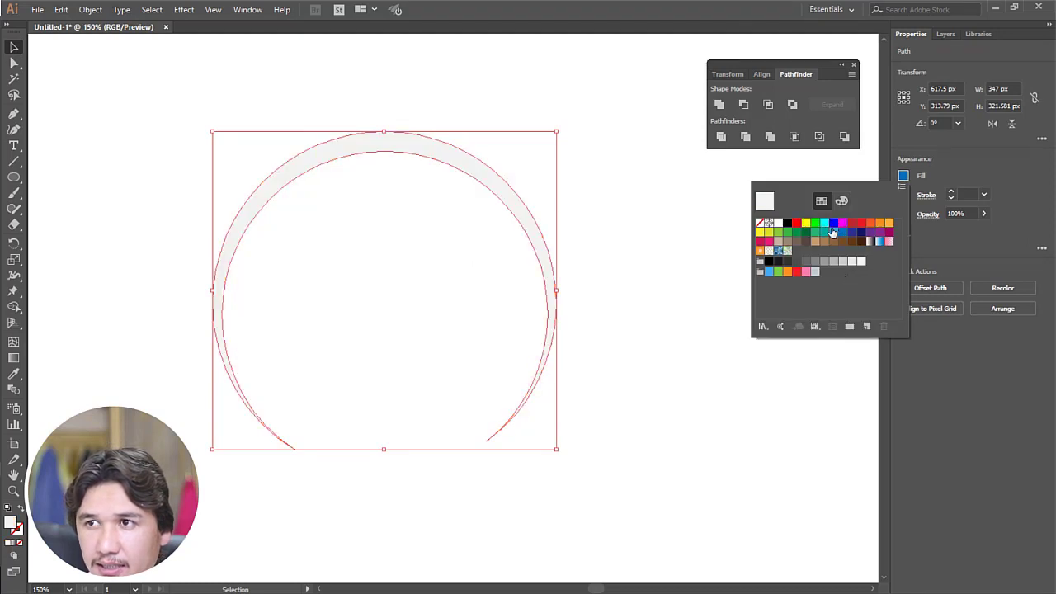
pyautogui.click(833, 233)
pyautogui.click(797, 262)
pyautogui.click(633, 232)
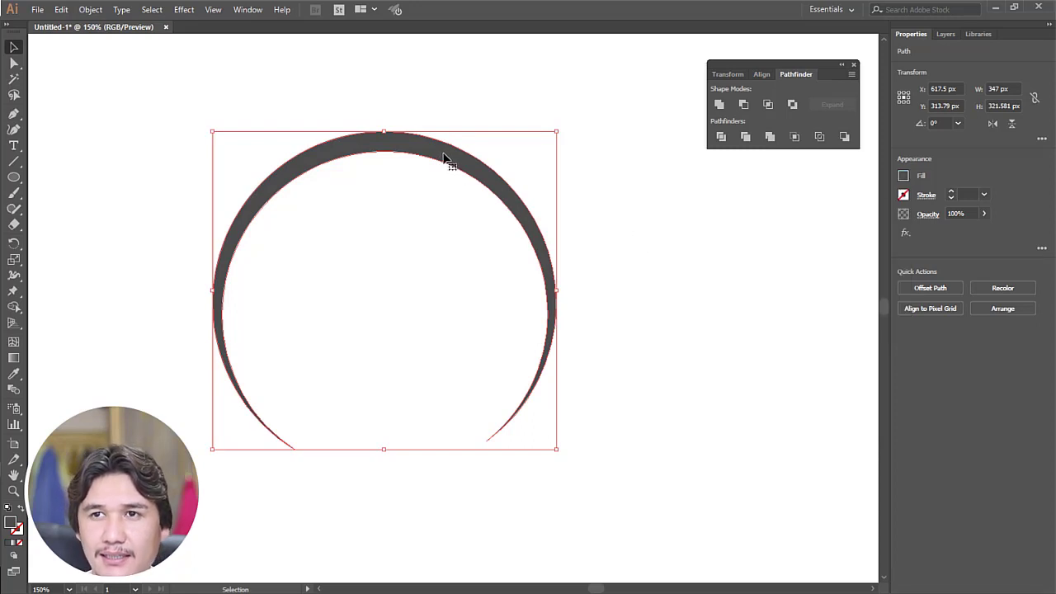
# Duplicate the ring about 21 px straight down and shrink the copy proportionally to about 324 px wide.
pyautogui.moveTo(443, 157); pyautogui.dragTo(444, 180)
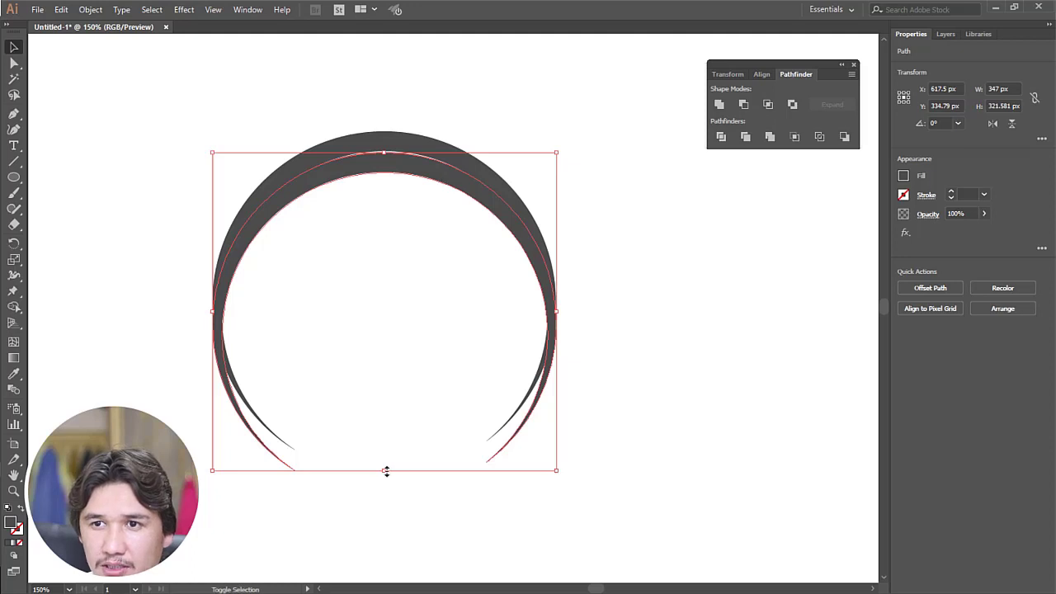
pyautogui.moveTo(386, 472); pyautogui.dragTo(386, 450)
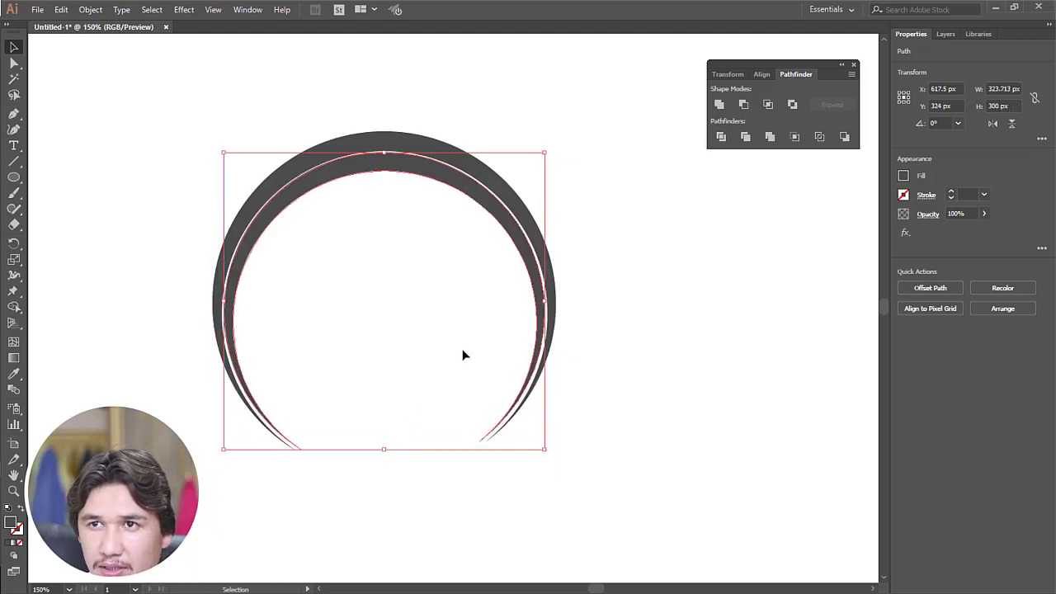
# Rotate the smaller ring copy by 180° and move it down about 21 px, so its thick part lies at the bottom.
pyautogui.moveTo(548, 151); pyautogui.dragTo(269, 414)
pyautogui.hotkey('ctrl', 'z')
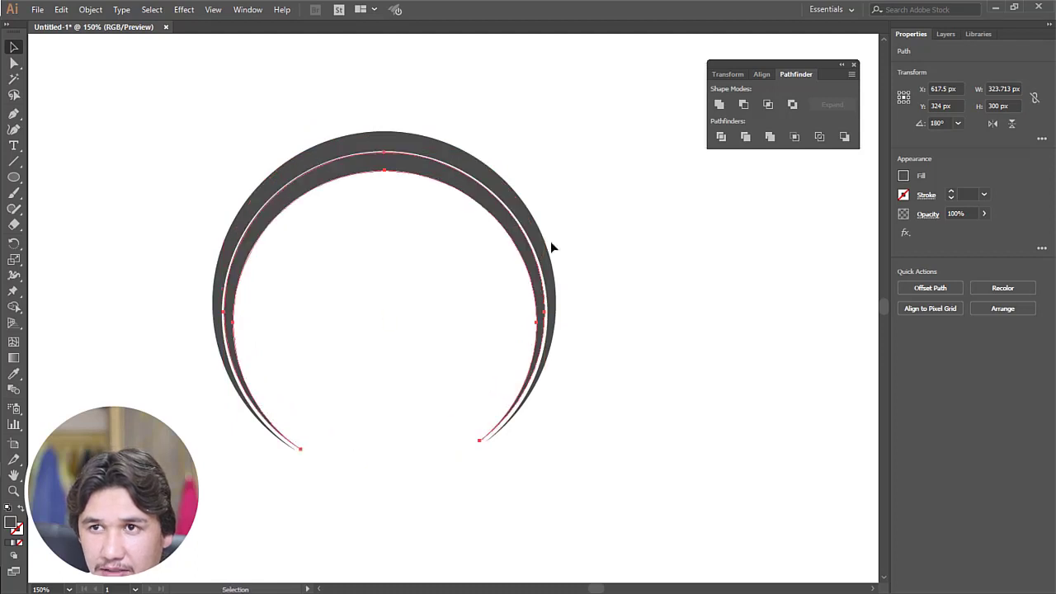
pyautogui.moveTo(554, 147); pyautogui.dragTo(285, 401)
pyautogui.moveTo(360, 426); pyautogui.dragTo(360, 454)
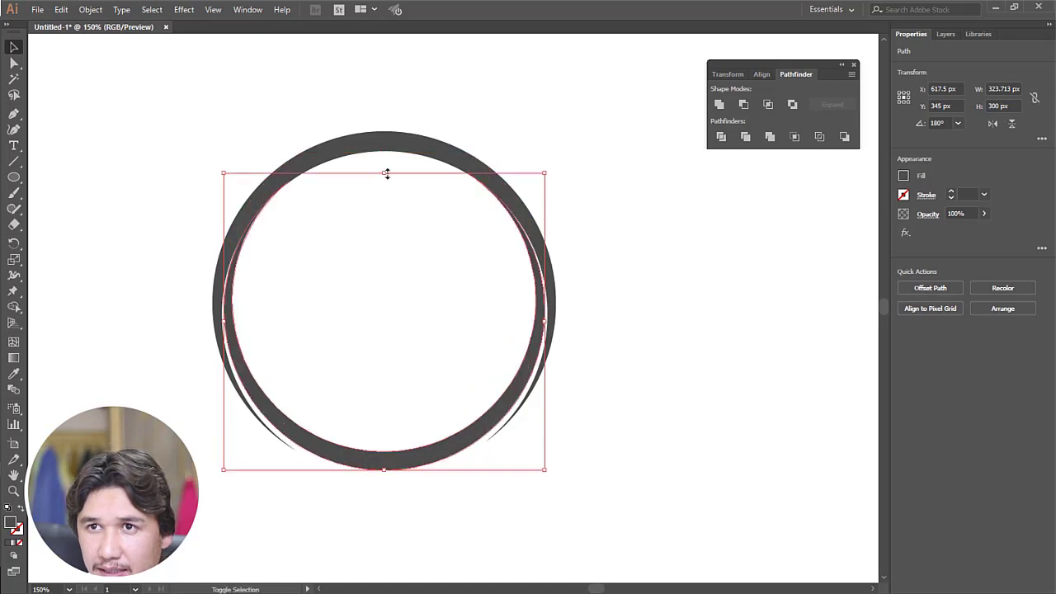
# Shrink the inverted ring copy proportionally to about 315 px wide, keeping its lower edge in place.
pyautogui.moveTo(385, 174); pyautogui.dragTo(384, 180)
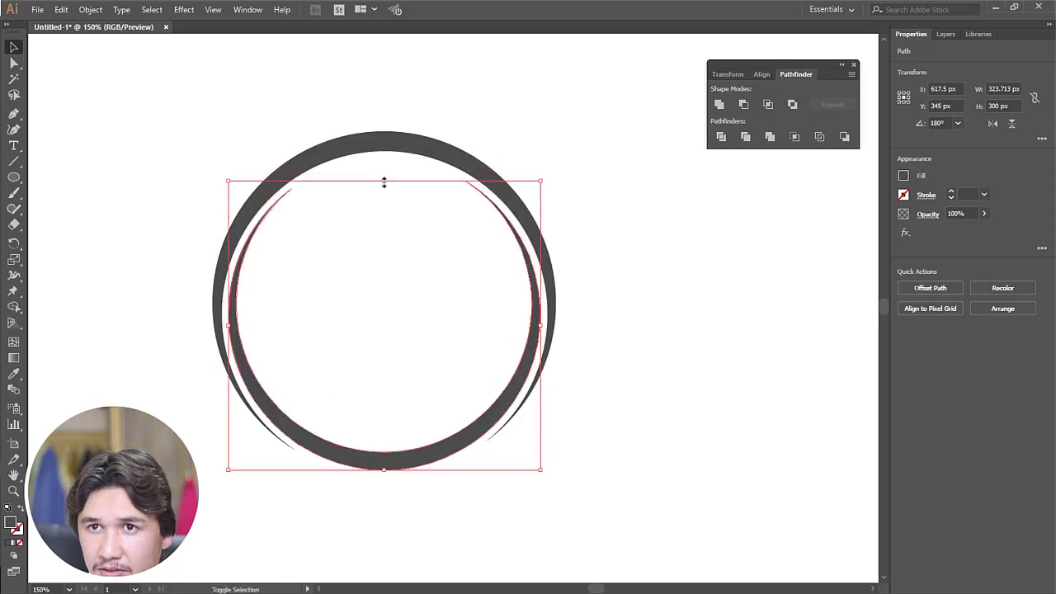
pyautogui.click(616, 295)
pyautogui.moveTo(332, 329); pyautogui.dragTo(396, 550)
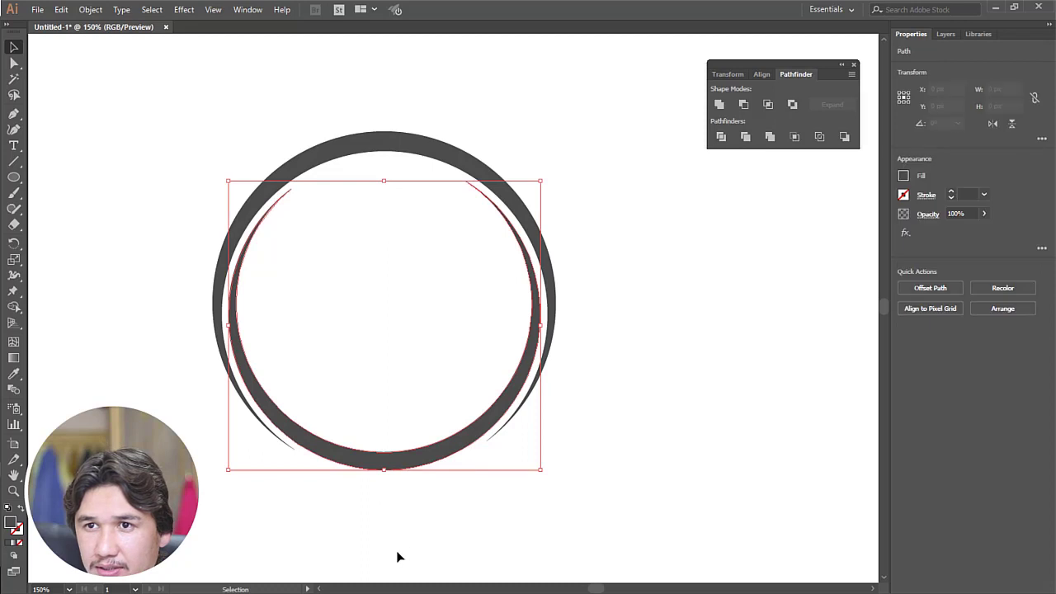
# Change the fill of the outer upper ring to dark blue.
pyautogui.click(405, 152)
pyautogui.click(904, 176)
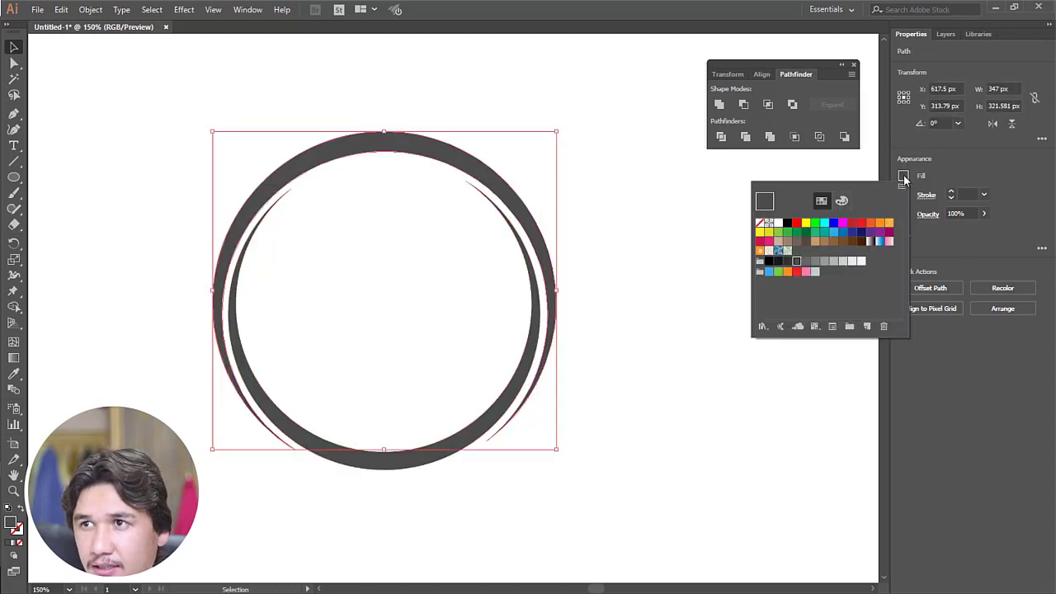
pyautogui.click(843, 234)
pyautogui.click(554, 413)
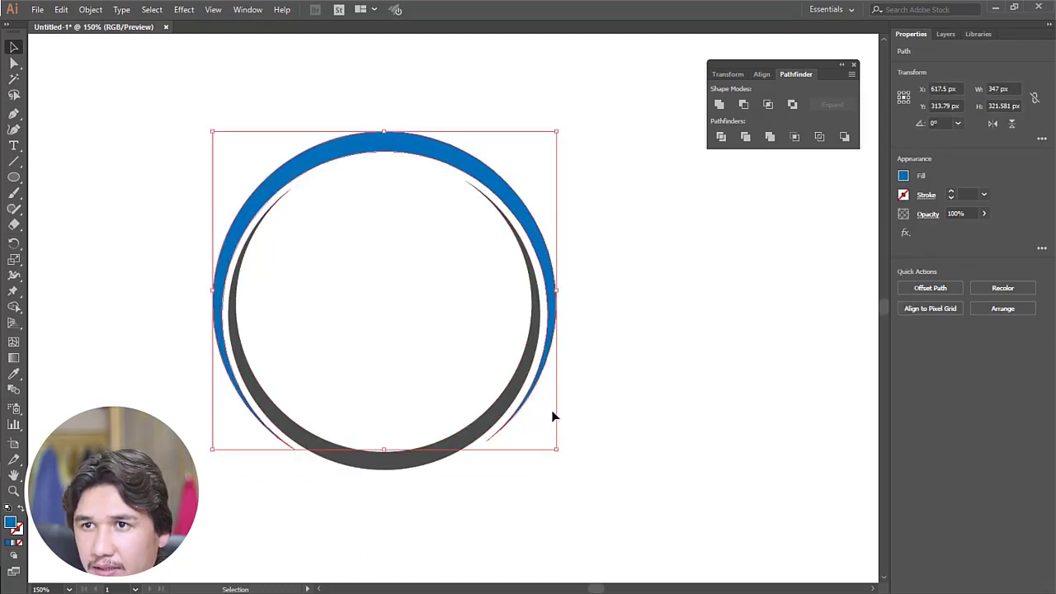
# Set the inner lower ring's fill to light blue (R=41 G=171 B=226) and deselect it.
pyautogui.click(500, 408)
pyautogui.click(904, 177)
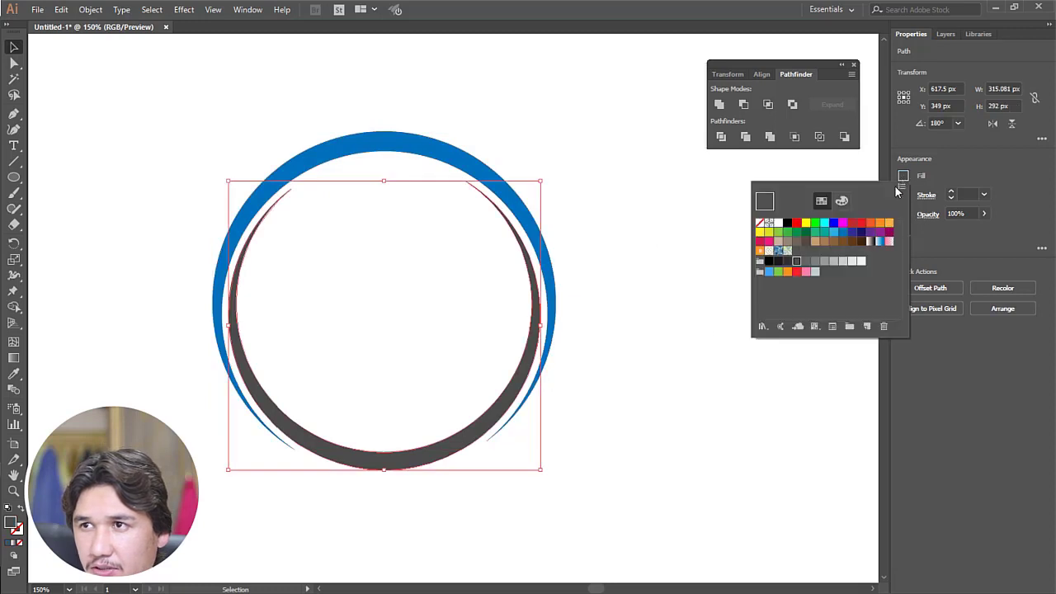
pyautogui.click(834, 235)
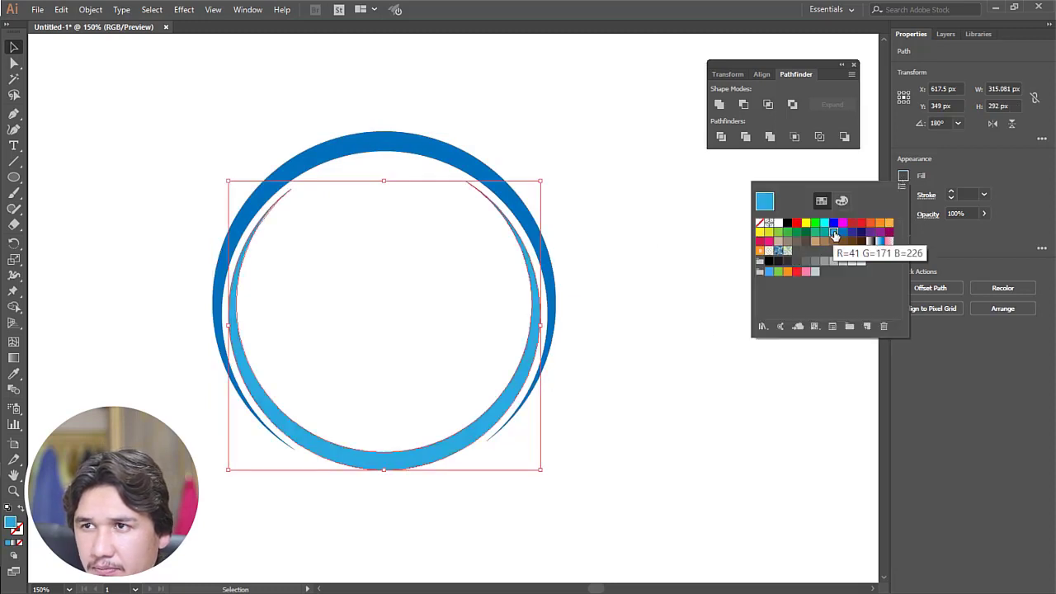
pyautogui.click(609, 181)
pyautogui.click(612, 187)
# Add the point text "Logo Name Here" inside the two rings.
pyautogui.press('z')
pyautogui.keyDown('alt'); pyautogui.click(543, 323); pyautogui.keyUp('alt')
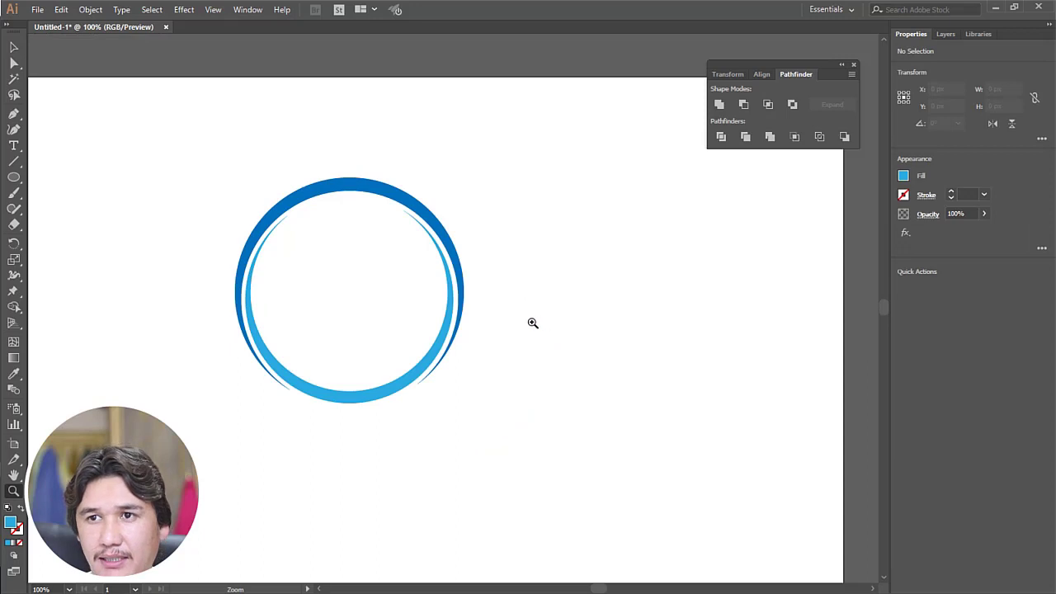
pyautogui.keyDown('alt'); pyautogui.click(512, 316); pyautogui.keyUp('alt')
pyautogui.click(393, 310)
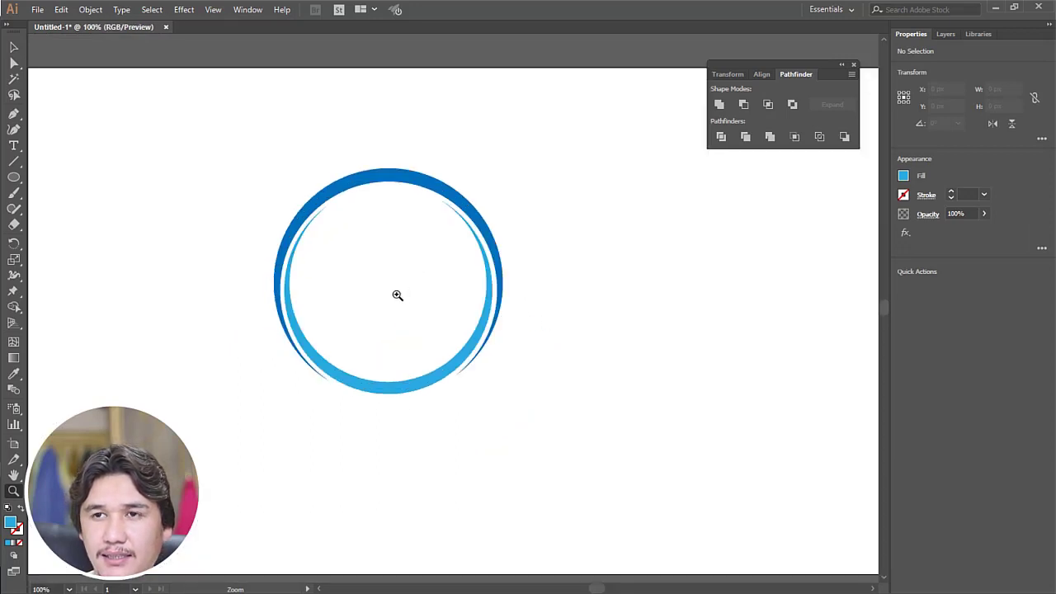
pyautogui.click(397, 295)
pyautogui.click(12, 47)
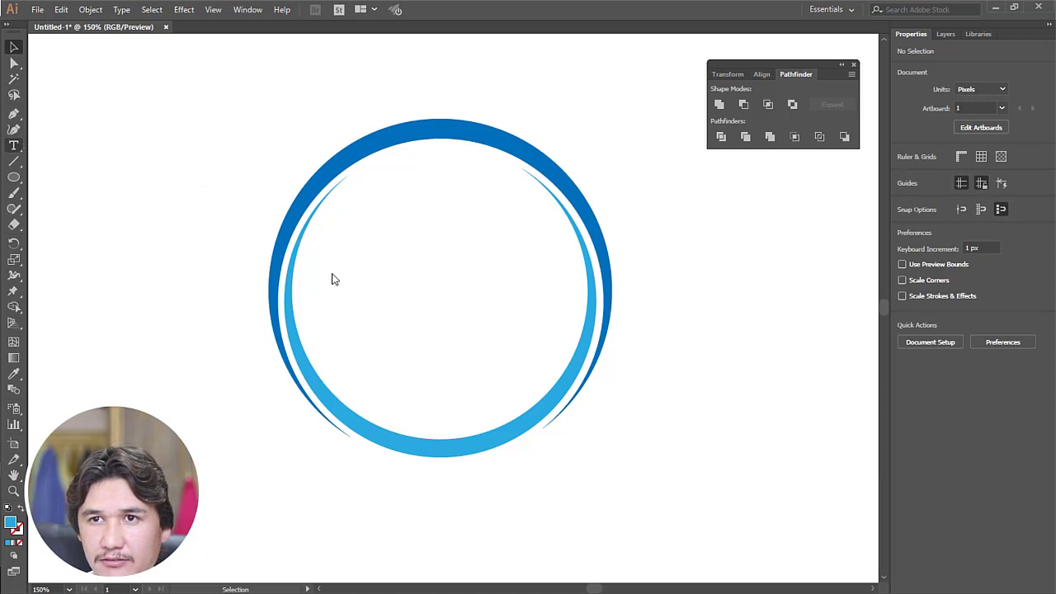
pyautogui.click(371, 298)
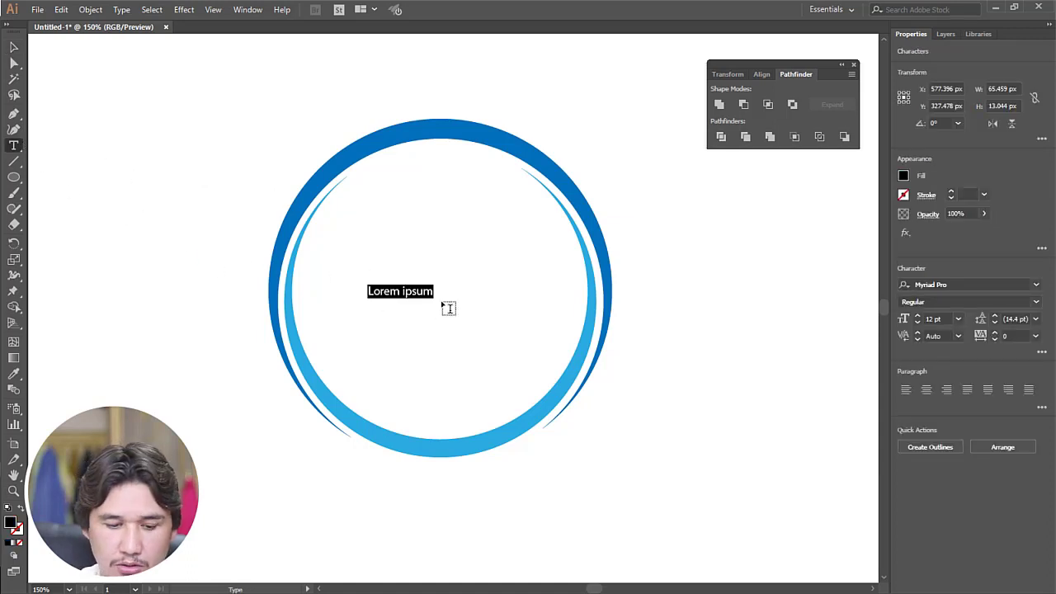
pyautogui.write('Logo Name Here')
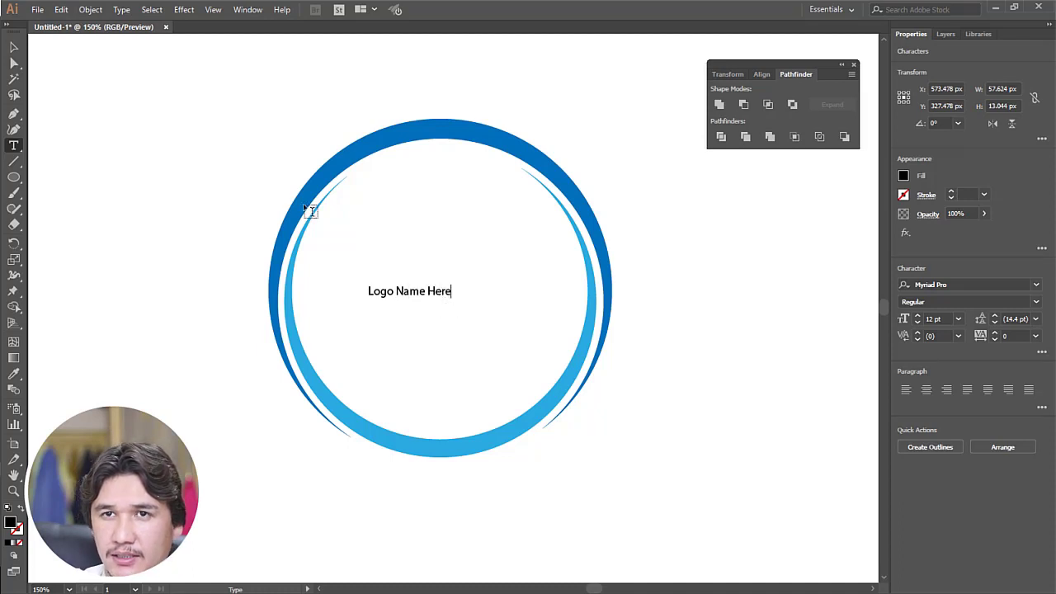
pyautogui.press('Escape')
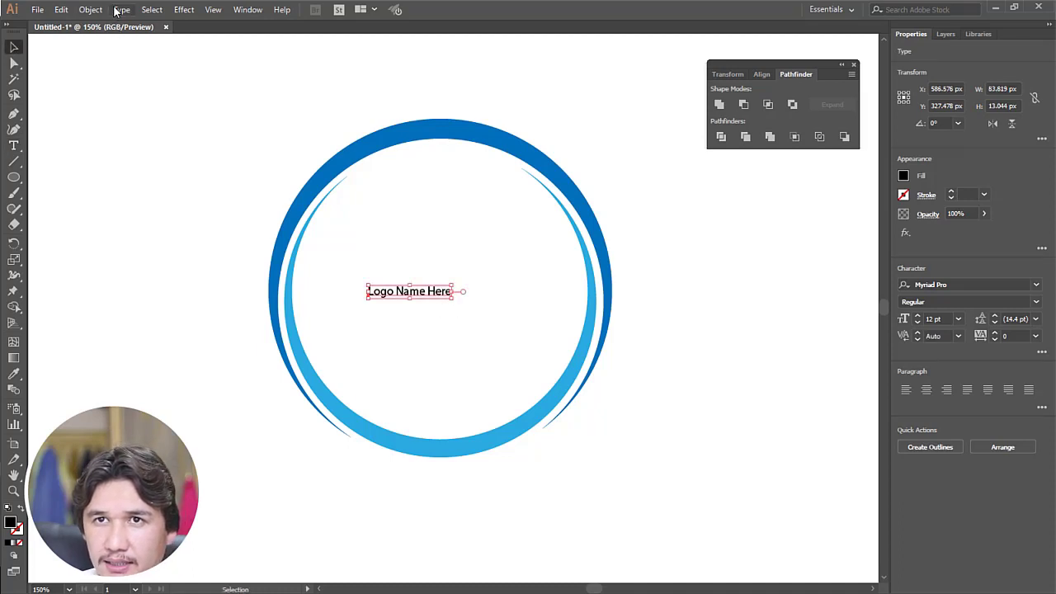
# Convert the logo name text to UPPERCASE.
pyautogui.click(121, 9)
pyautogui.moveTo(186, 233)
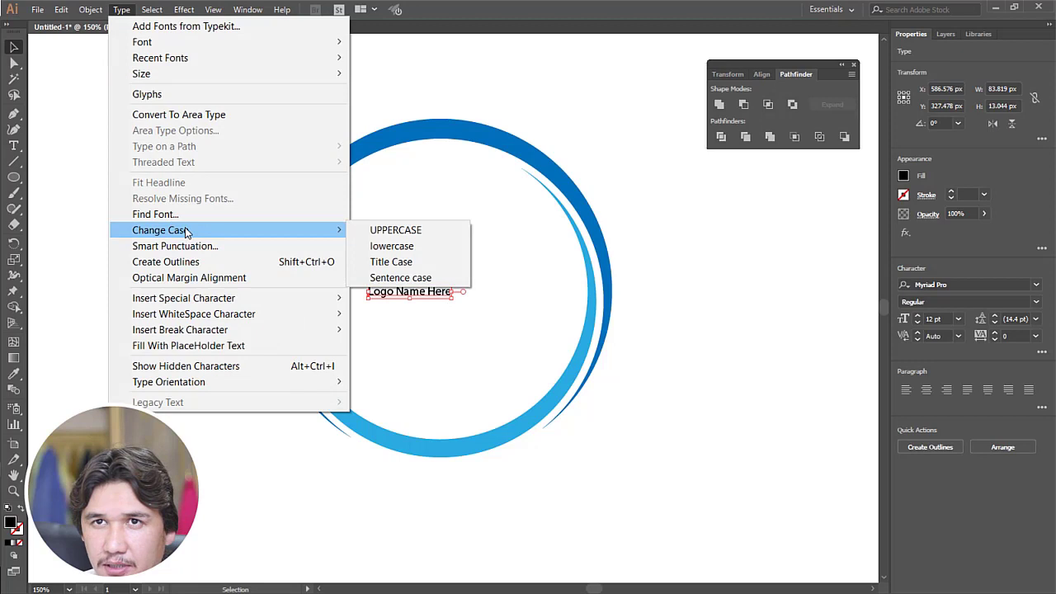
pyautogui.click(411, 232)
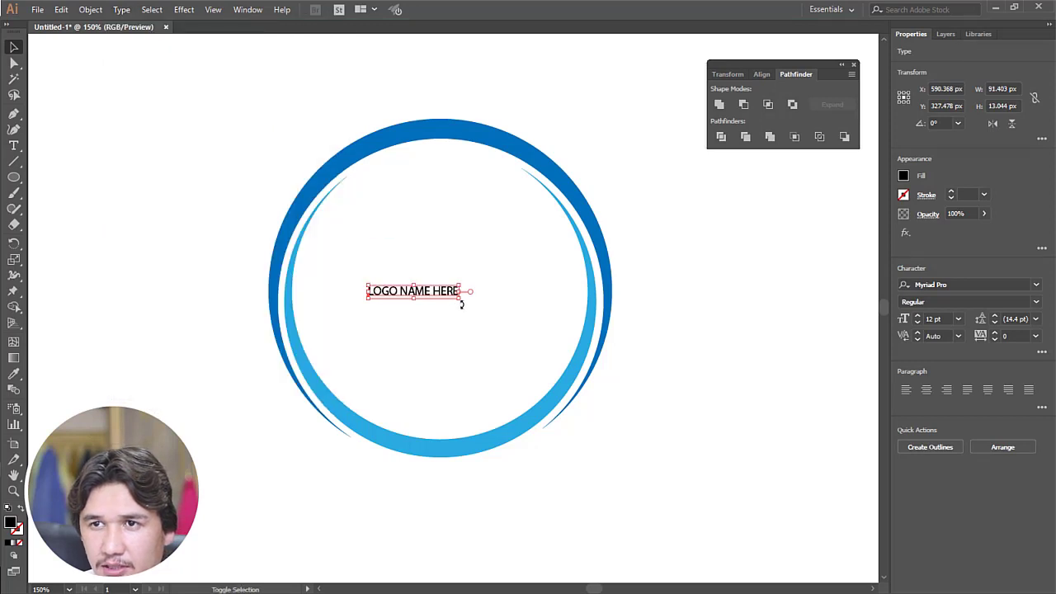
# Enlarge the logo name proportionally to about 404 px wide and place it across the right side of the rings.
pyautogui.moveTo(460, 299); pyautogui.dragTo(769, 412)
pyautogui.moveTo(710, 312); pyautogui.dragTo(588, 283)
pyautogui.moveTo(506, 285); pyautogui.dragTo(617, 296)
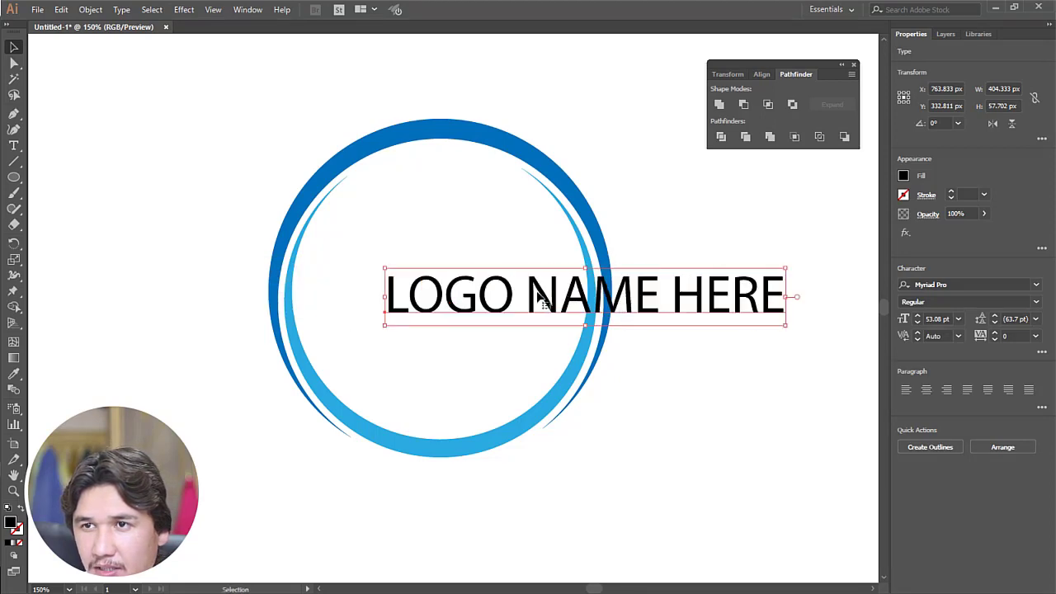
pyautogui.moveTo(538, 298); pyautogui.dragTo(529, 300)
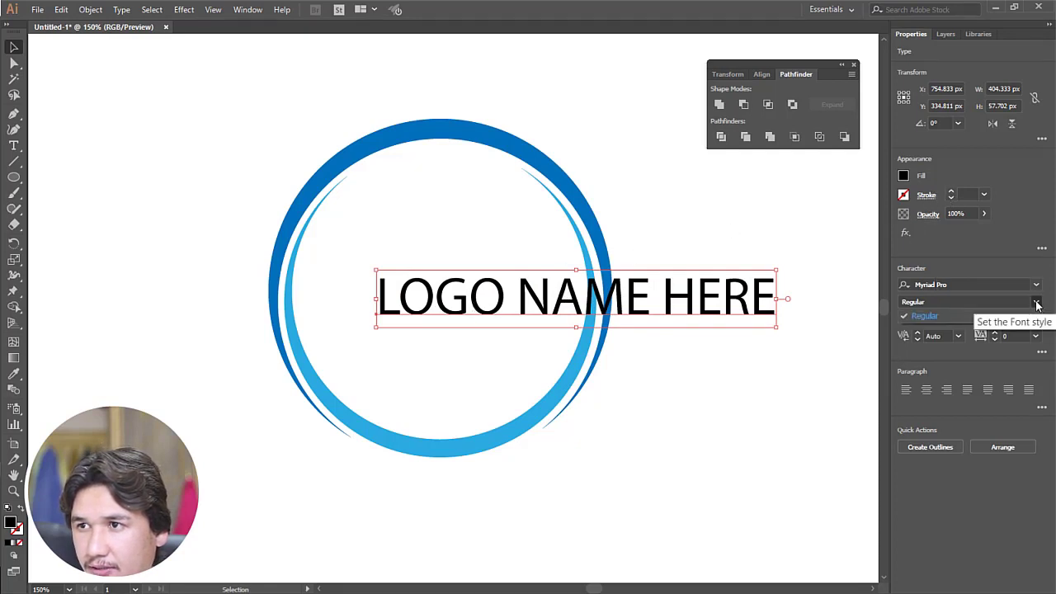
# Set the logo name's font to Arial with the Bold style and deselect the text.
pyautogui.click(949, 286)
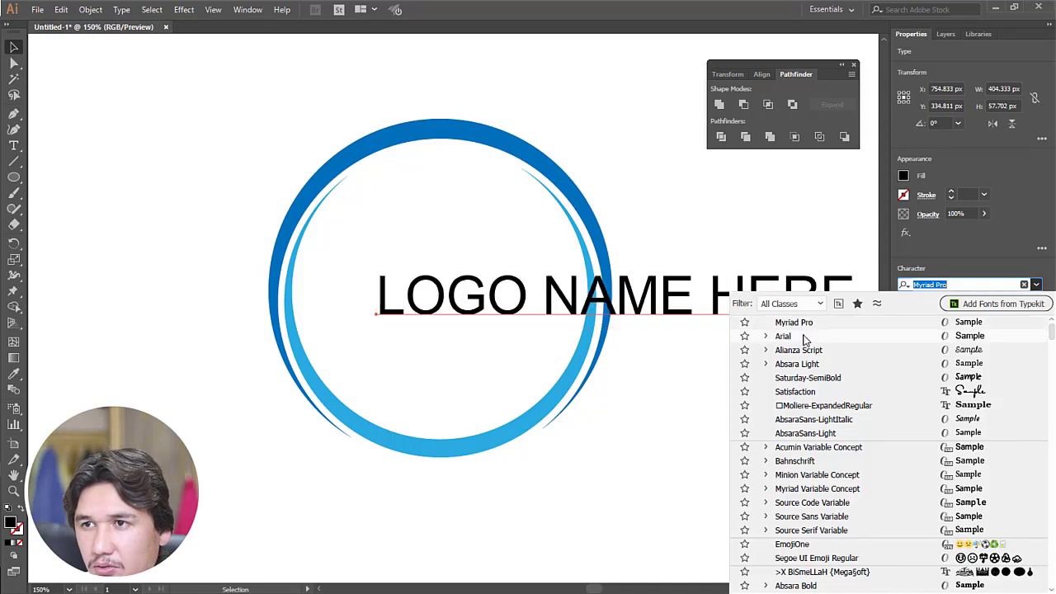
pyautogui.click(806, 337)
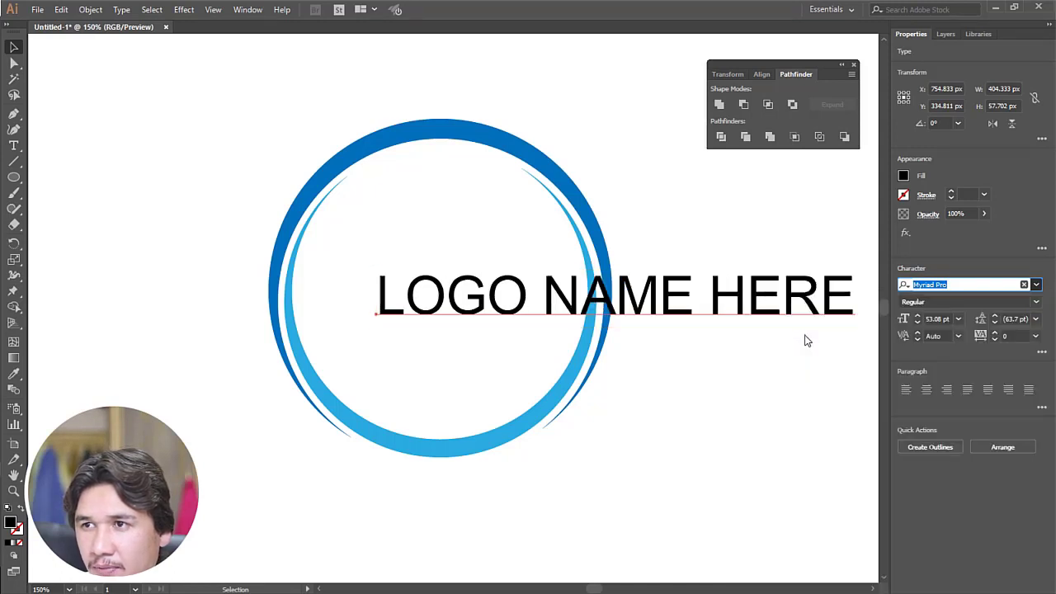
pyautogui.click(1037, 302)
pyautogui.click(948, 401)
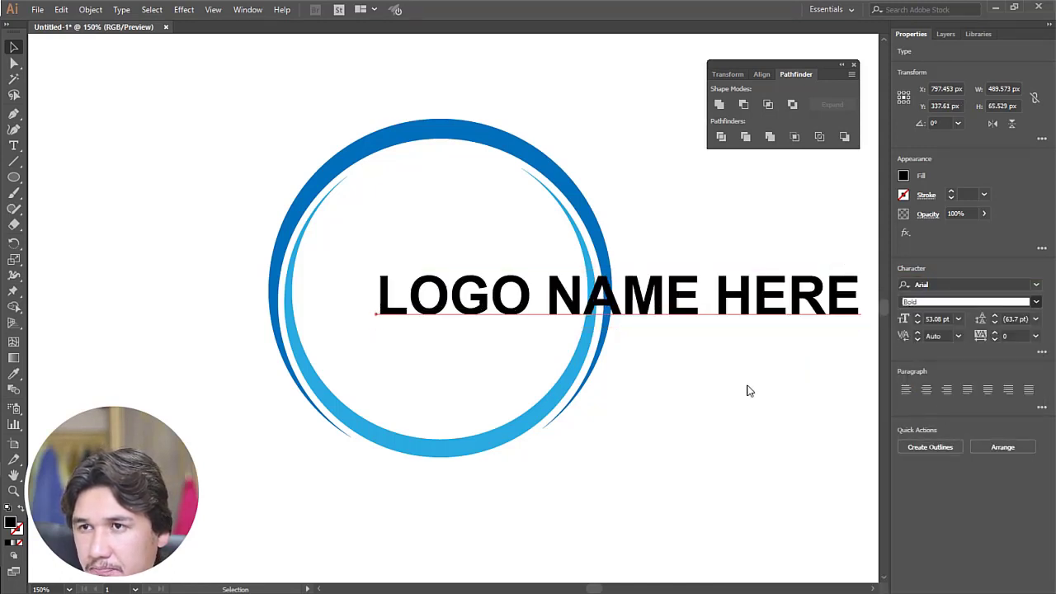
pyautogui.click(658, 400)
pyautogui.press('z')
pyautogui.keyDown('alt'); pyautogui.click(635, 306); pyautogui.keyUp('alt')
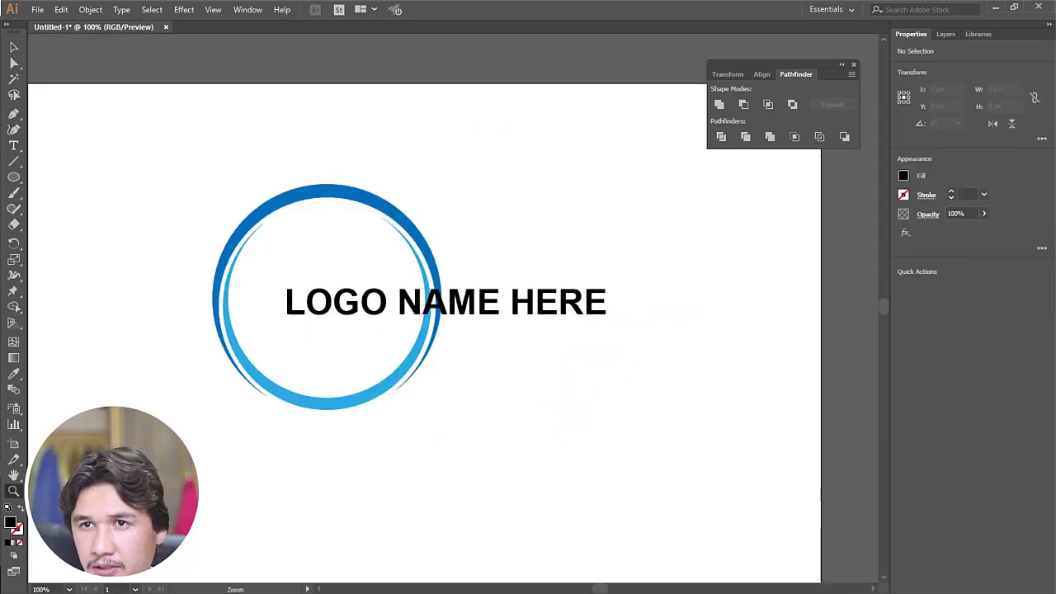
# Move the logo name to the lower right of the rings and duplicate it just above, beside the rings.
pyautogui.click(18, 49)
pyautogui.click(376, 299)
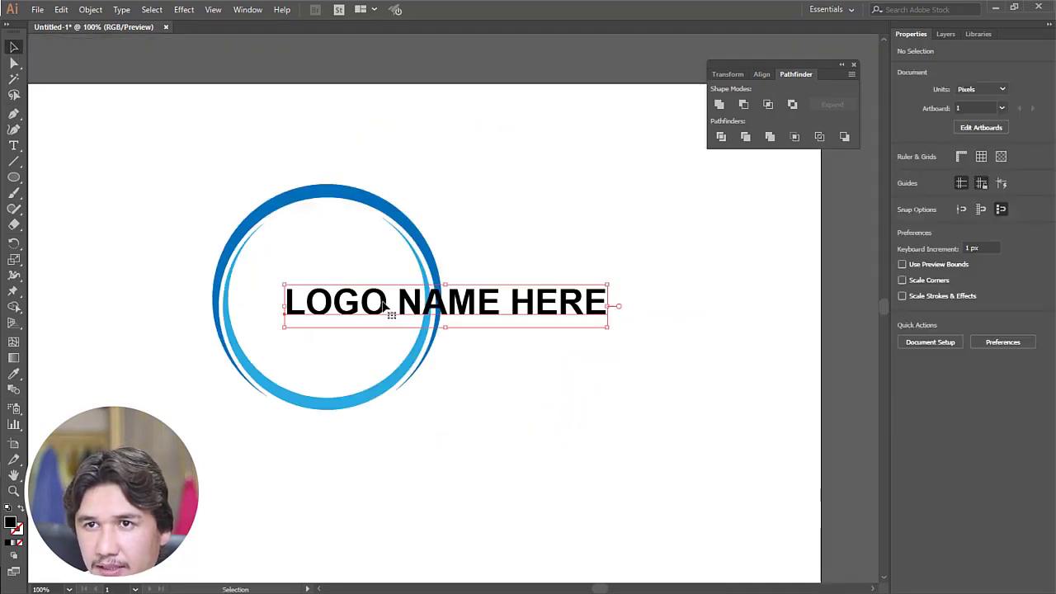
pyautogui.moveTo(419, 317); pyautogui.dragTo(561, 411)
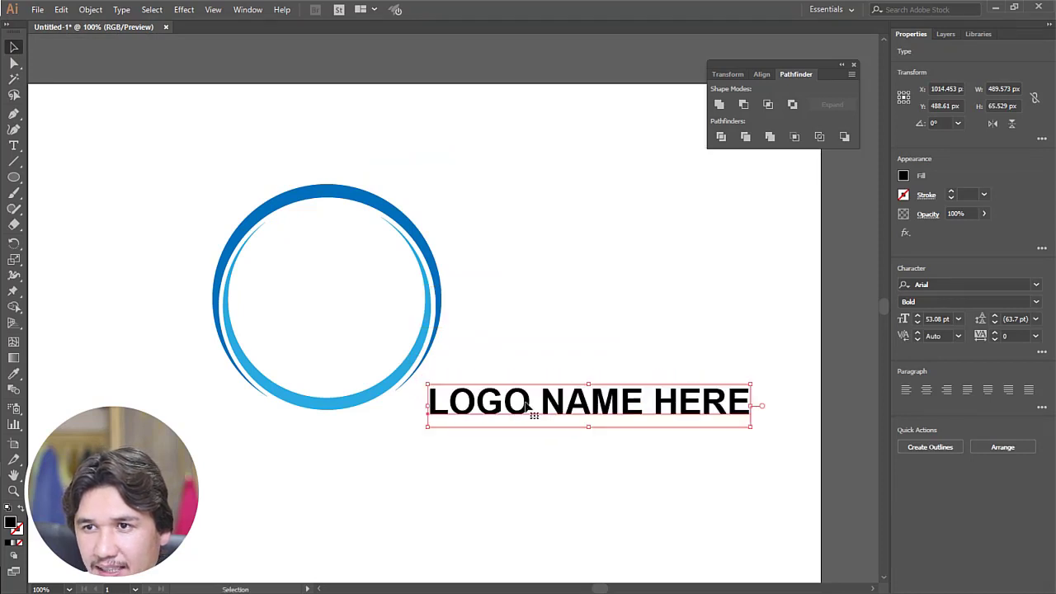
pyautogui.keyDown('alt'); pyautogui.moveTo(521, 413); pyautogui.dragTo(538, 321); pyautogui.keyUp('alt')
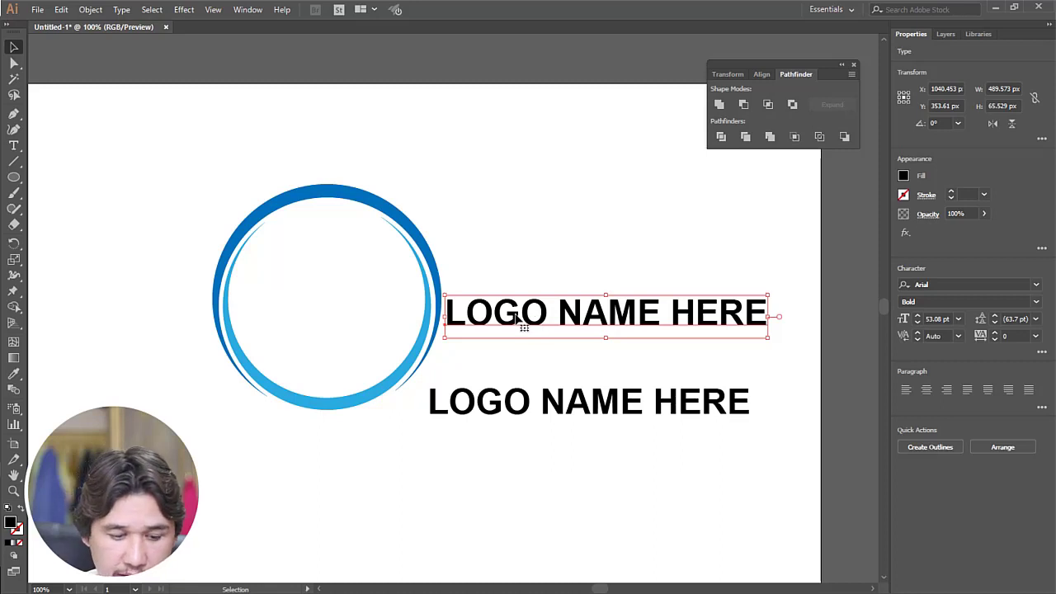
# Shorten the upper copy of the logo name to its initials, "LNH".
pyautogui.doubleClick(518, 317)
pyautogui.moveTo(466, 312); pyautogui.dragTo(547, 312)
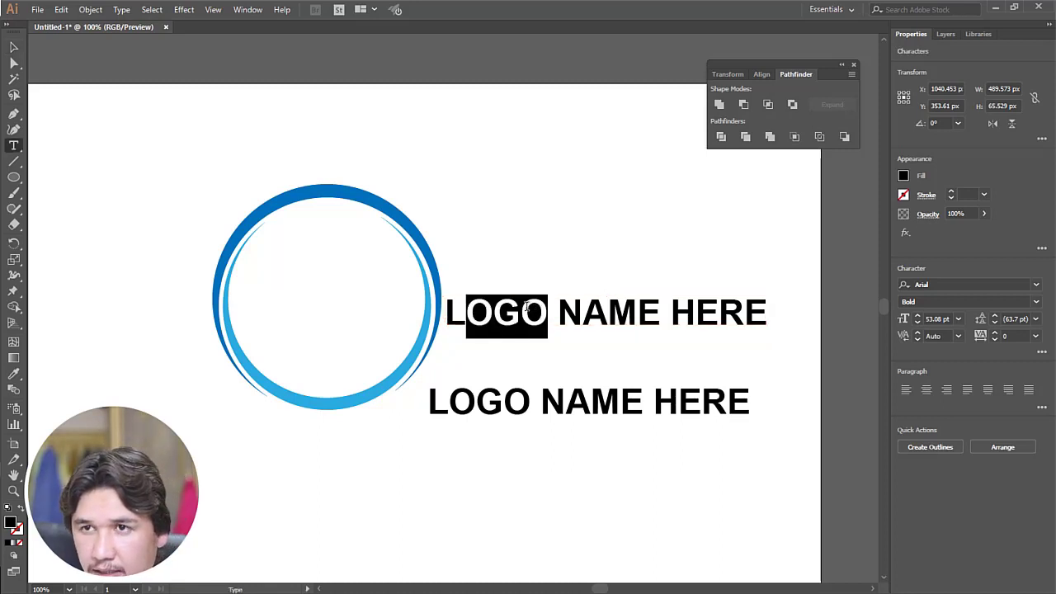
pyautogui.press('BackSpace')
pyautogui.press('Delete')
pyautogui.moveTo(492, 312); pyautogui.dragTo(655, 316)
pyautogui.press('BackSpace')
pyautogui.press('BackSpace')
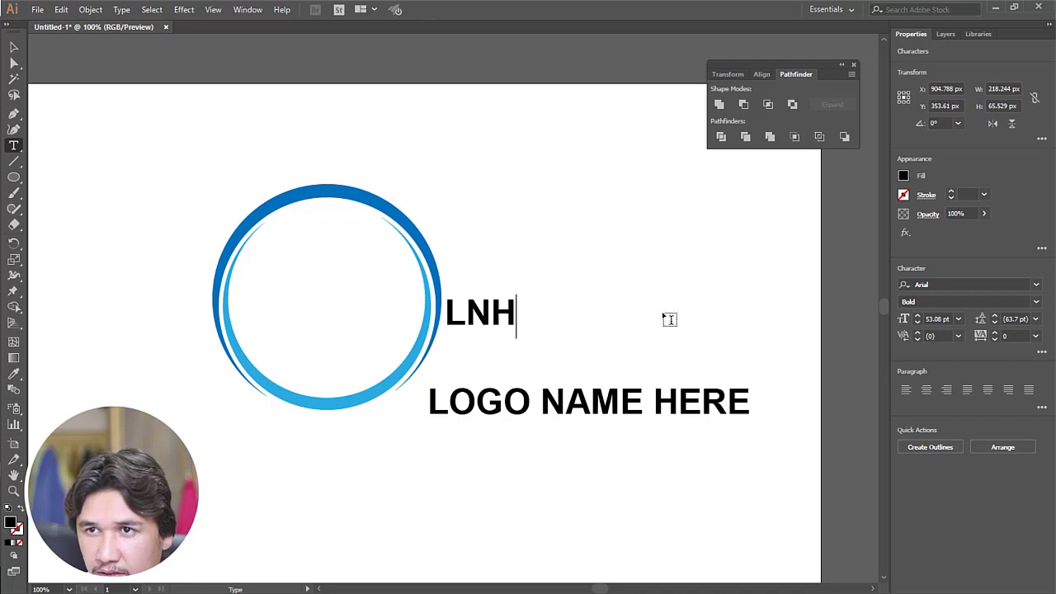
pyautogui.click(14, 49)
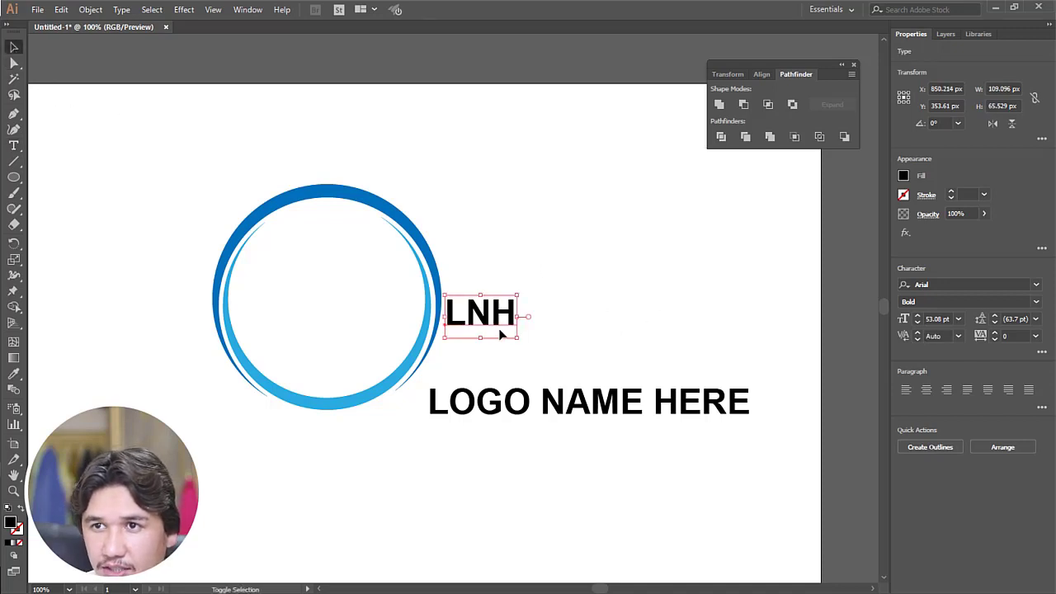
# Enlarge the LNH initials proportionally to about 268 px wide inside the rings and move the logo name beneath the rings.
pyautogui.moveTo(517, 338); pyautogui.dragTo(644, 414)
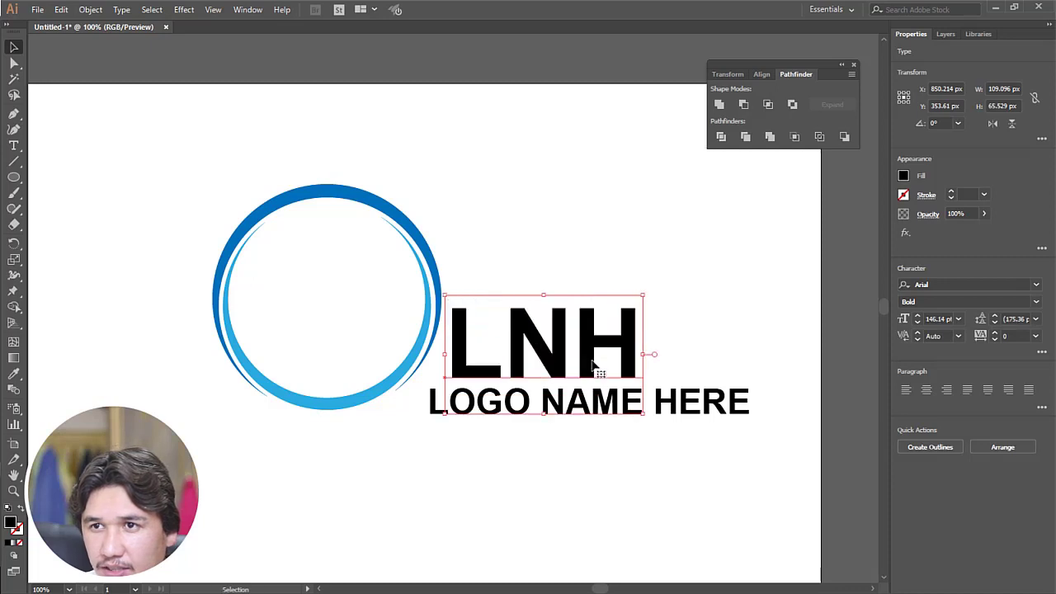
pyautogui.moveTo(586, 360); pyautogui.dragTo(386, 313)
pyautogui.click(501, 298)
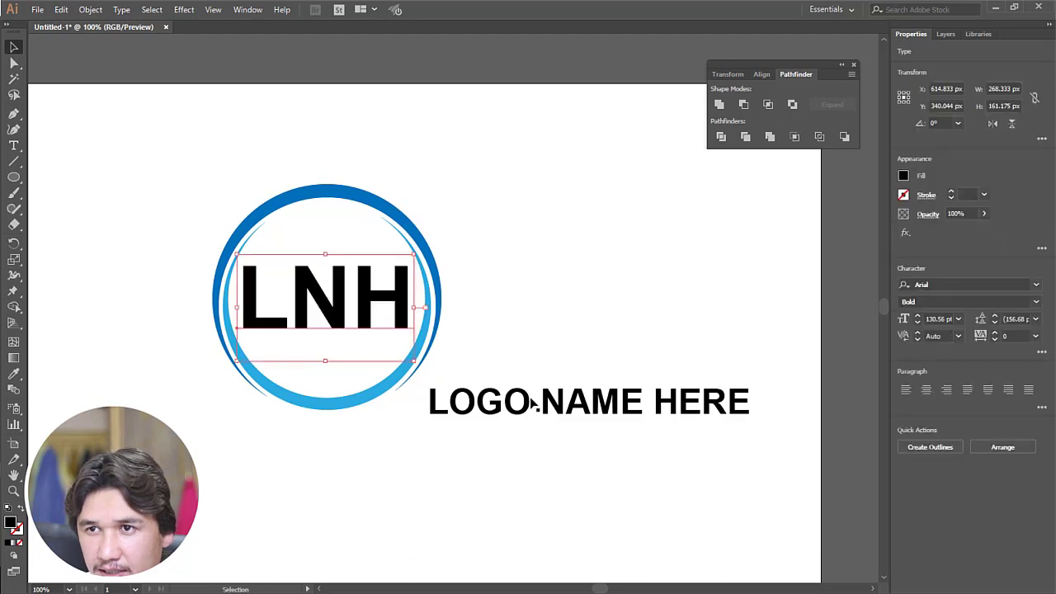
pyautogui.moveTo(533, 402); pyautogui.dragTo(279, 438)
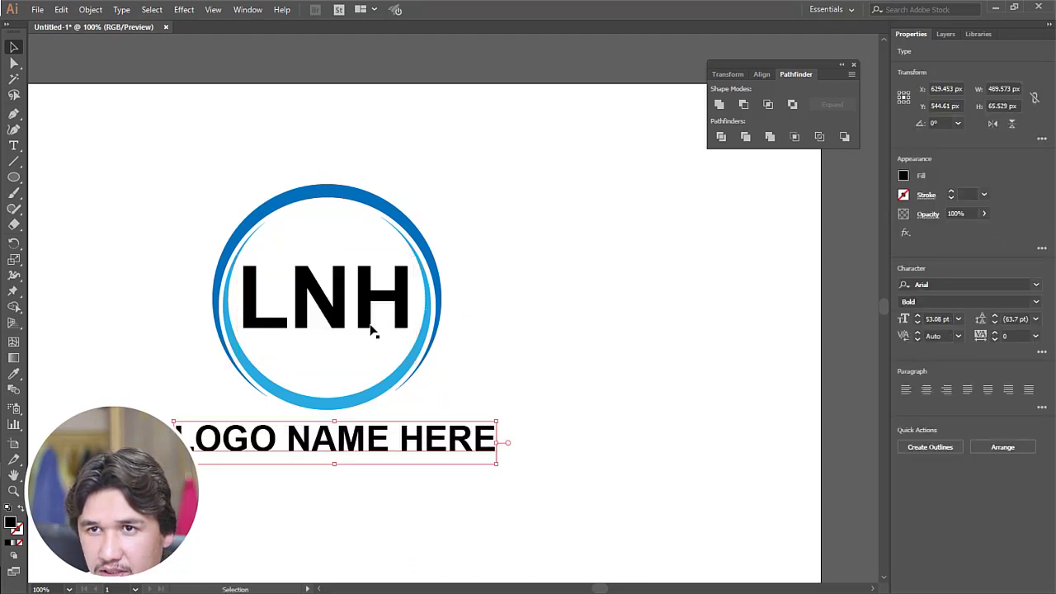
# Rotate both rings together so the light-blue ring's thick side faces lower right and the dark-blue ring's thick side upper left.
pyautogui.moveTo(332, 167); pyautogui.dragTo(427, 230)
pyautogui.moveTo(449, 187); pyautogui.dragTo(236, 177)
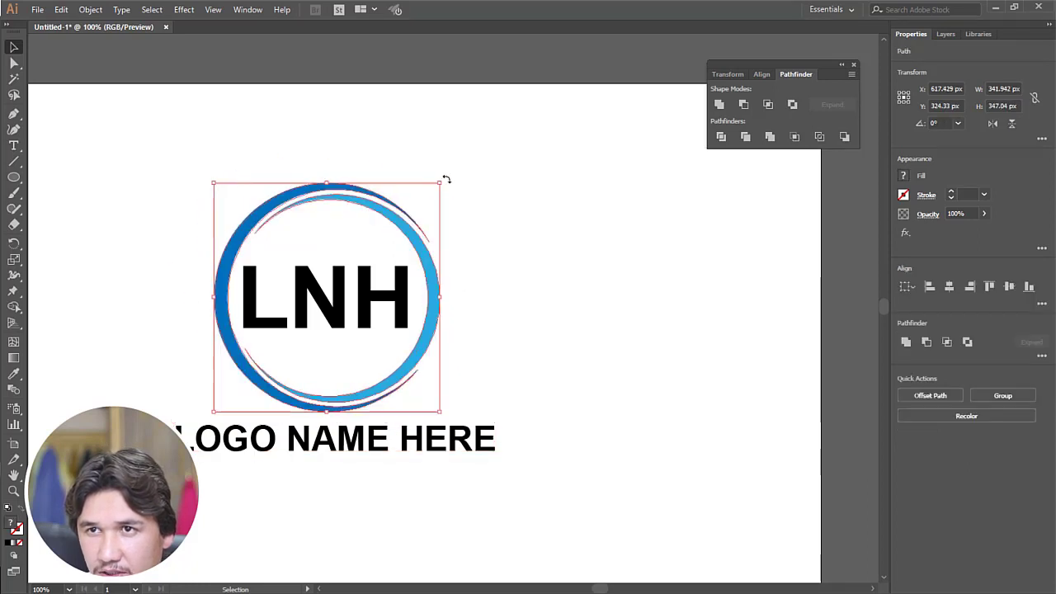
pyautogui.moveTo(447, 179); pyautogui.dragTo(484, 248)
pyautogui.click(551, 257)
pyautogui.press('z')
pyautogui.keyDown('alt'); pyautogui.click(430, 365); pyautogui.keyUp('alt')
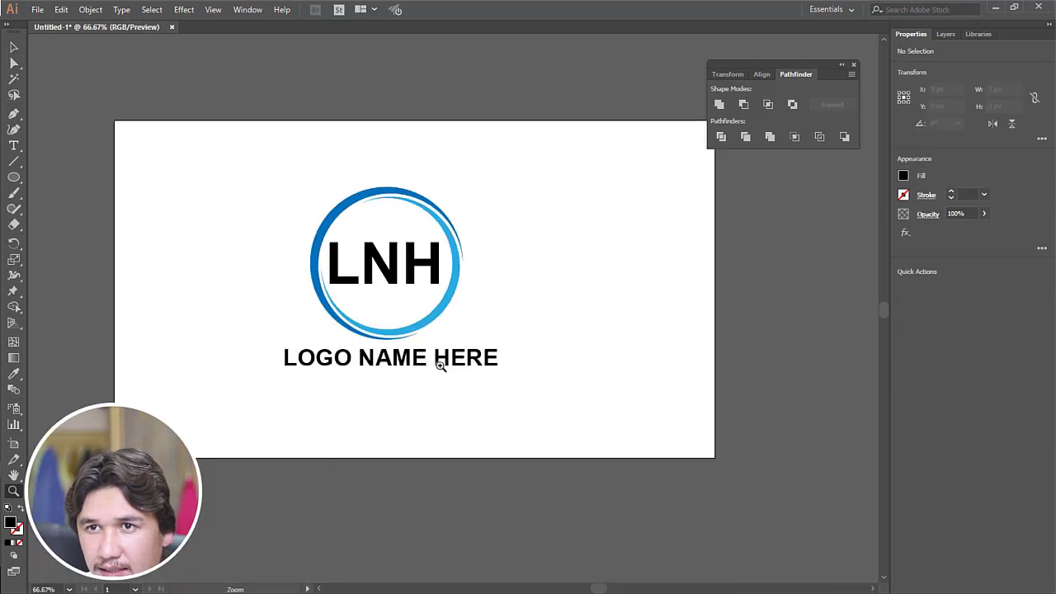
pyautogui.click(426, 319)
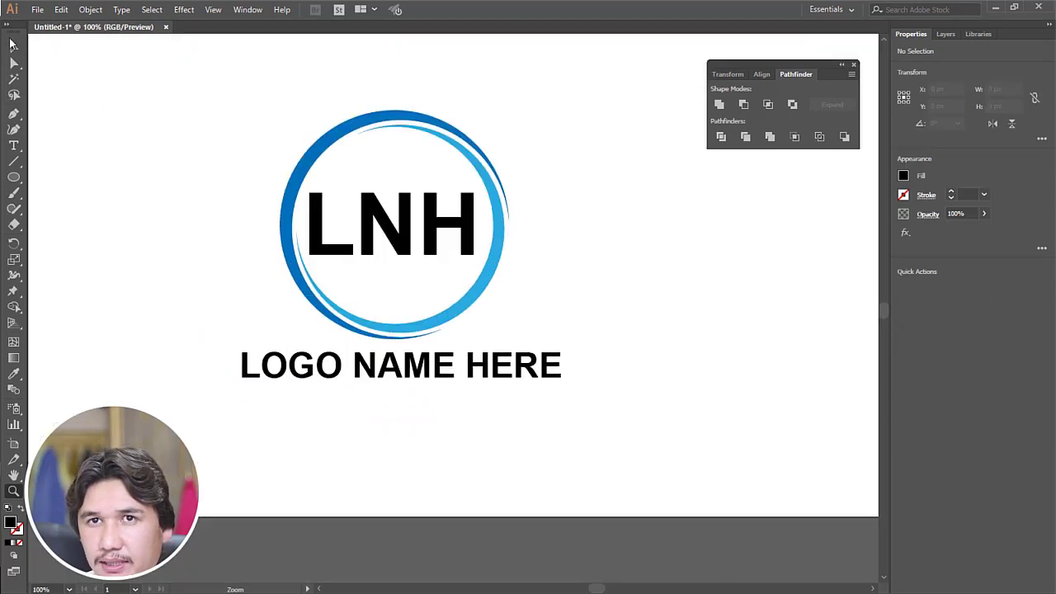
# Nudge the light-blue ring about 2 px right and 1 px down inside the dark-blue ring.
pyautogui.click(15, 51)
pyautogui.click(497, 253)
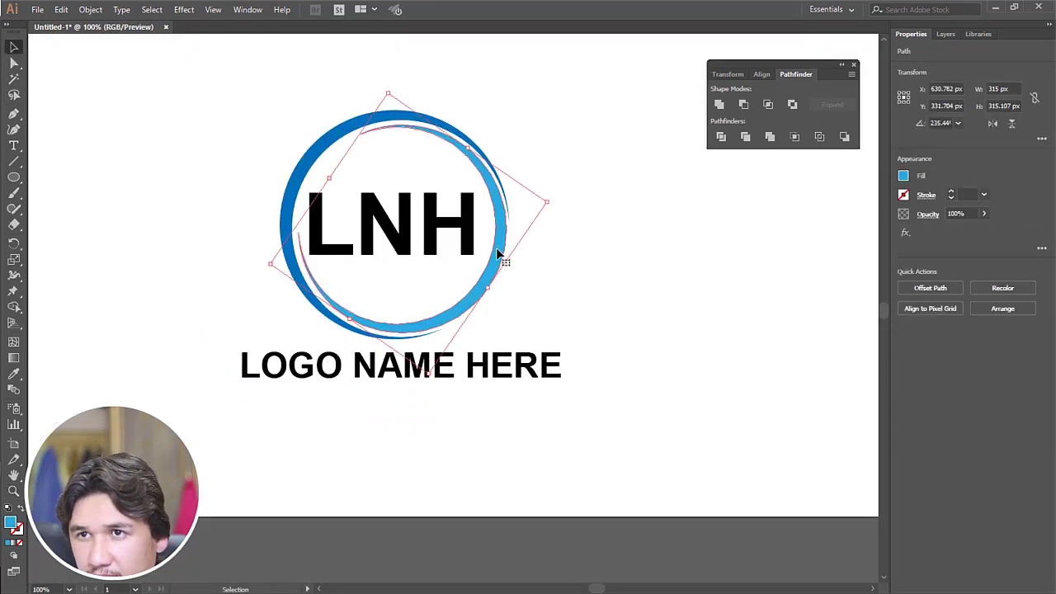
pyautogui.click(562, 273)
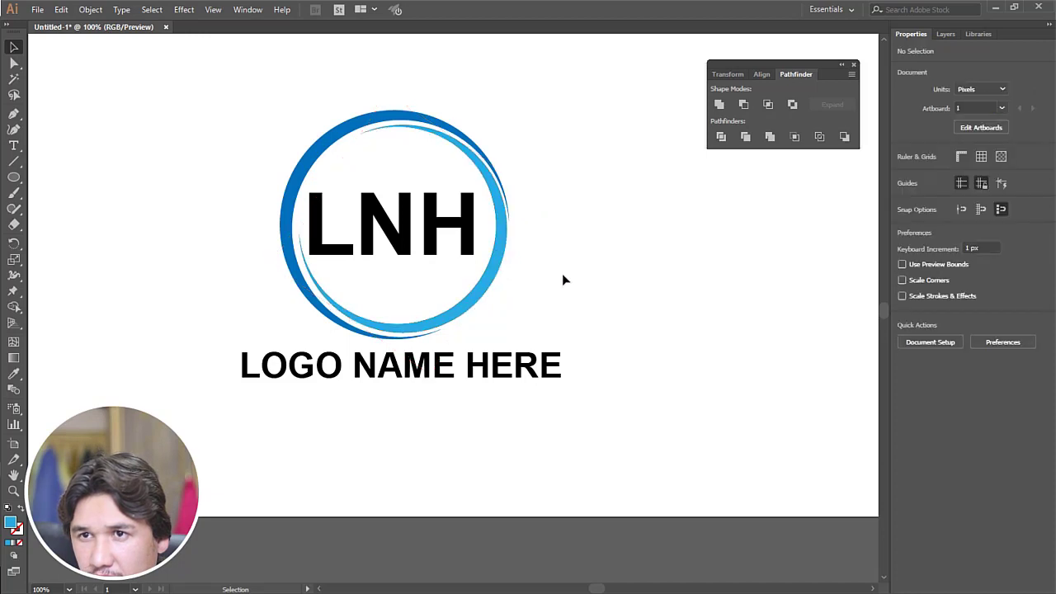
pyautogui.click(477, 300)
pyautogui.press('Down')
pyautogui.press('Left')
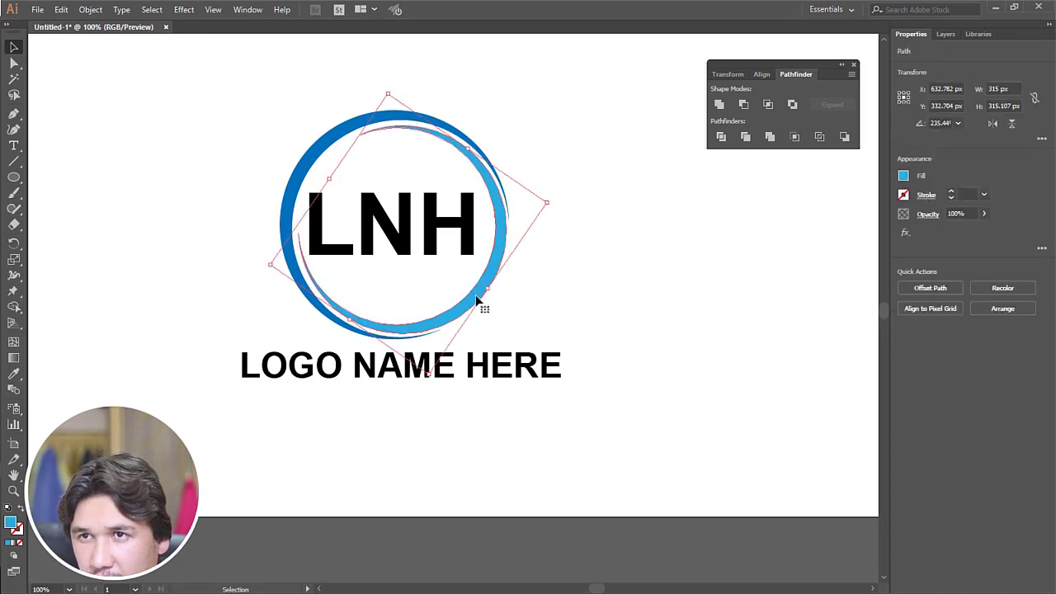
pyautogui.click(543, 311)
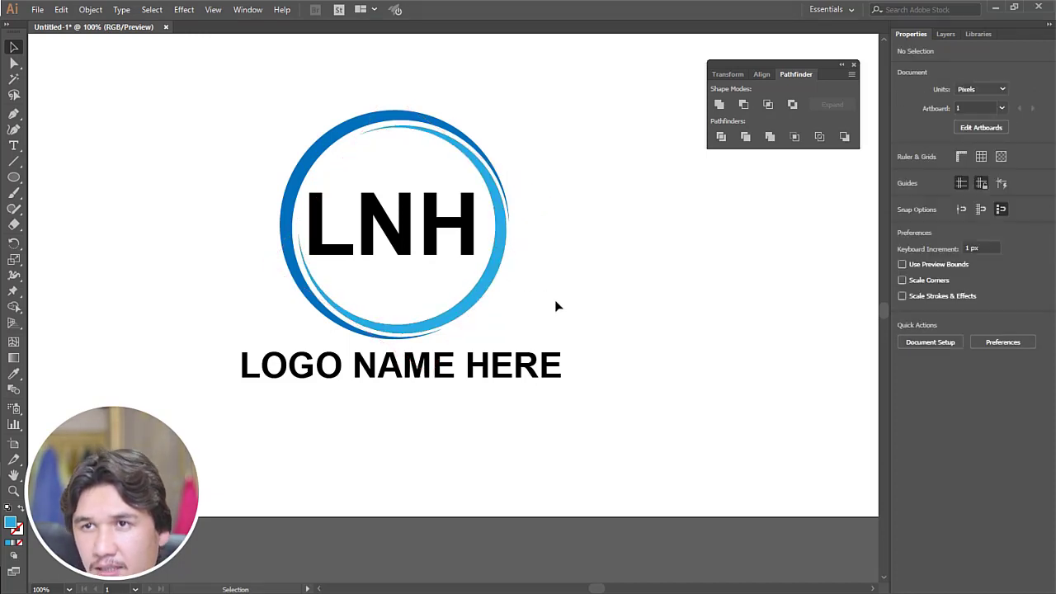
pyautogui.click(486, 290)
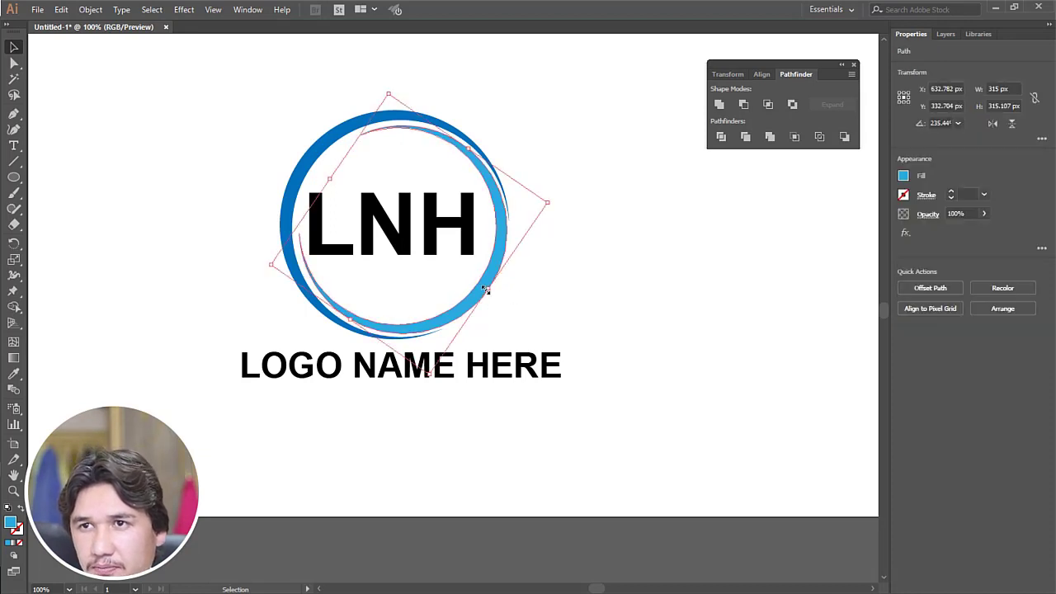
pyautogui.click(560, 299)
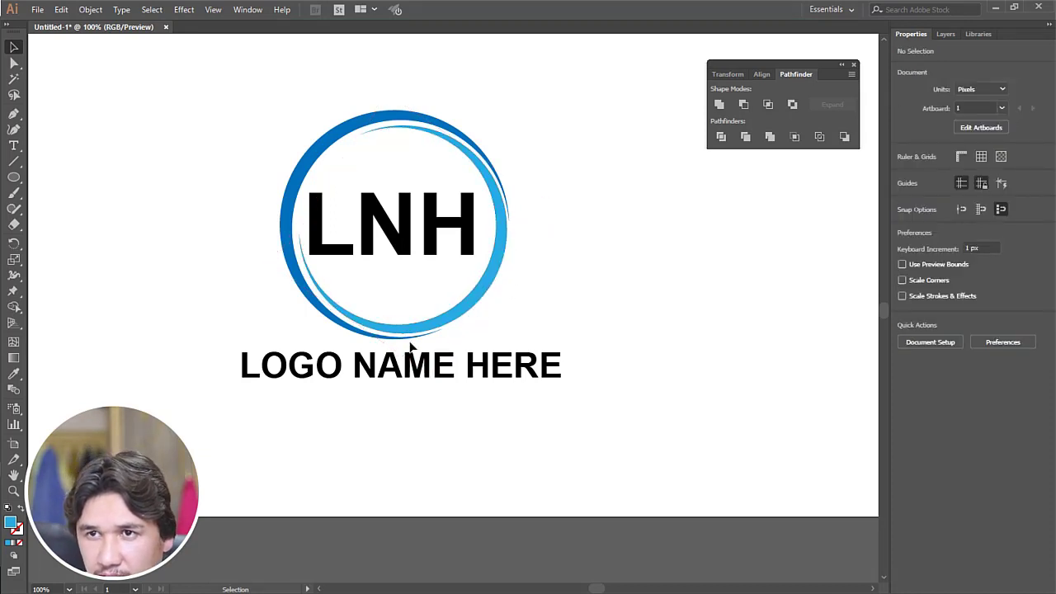
# Shift the LNH initials down about 3 px to sit centred inside the rings.
pyautogui.press('z')
pyautogui.keyDown('alt'); pyautogui.click(515, 286); pyautogui.keyUp('alt')
pyautogui.keyDown('alt'); pyautogui.click(435, 309); pyautogui.keyUp('alt')
pyautogui.click(436, 308)
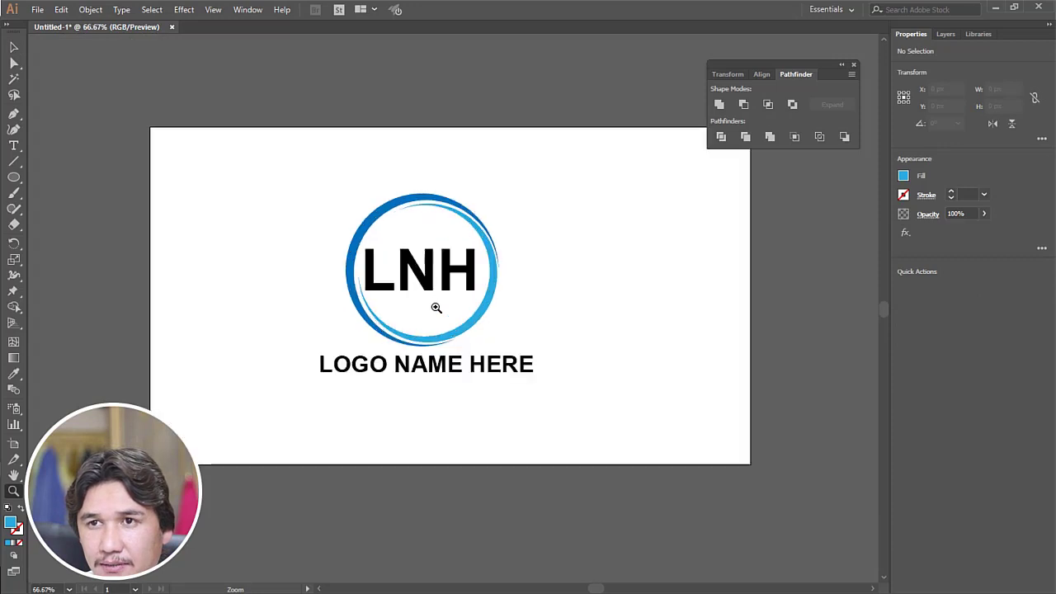
pyautogui.click(452, 287)
pyautogui.press('v')
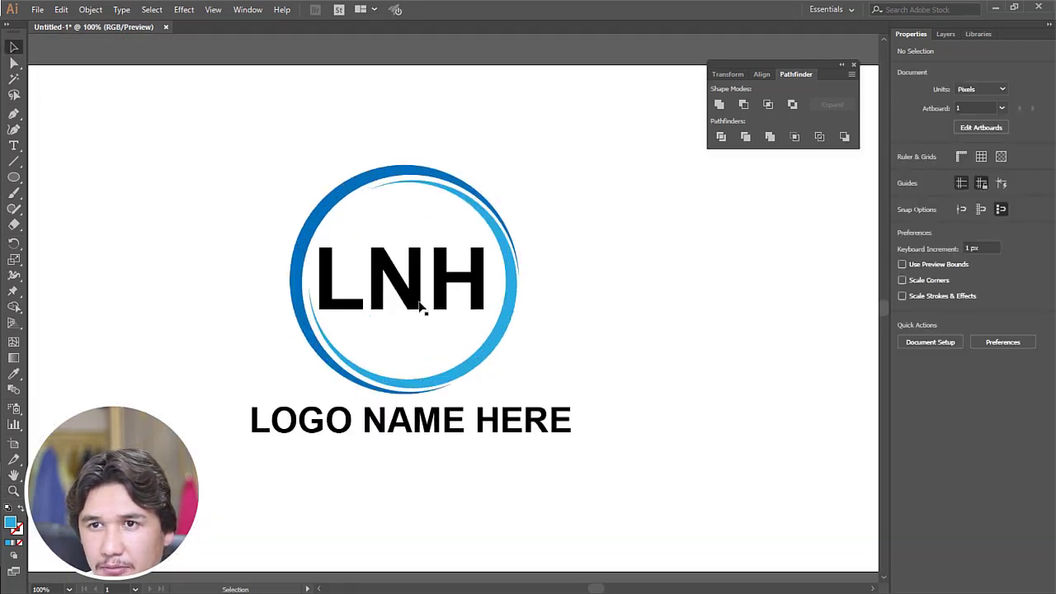
pyautogui.moveTo(387, 268); pyautogui.dragTo(387, 285)
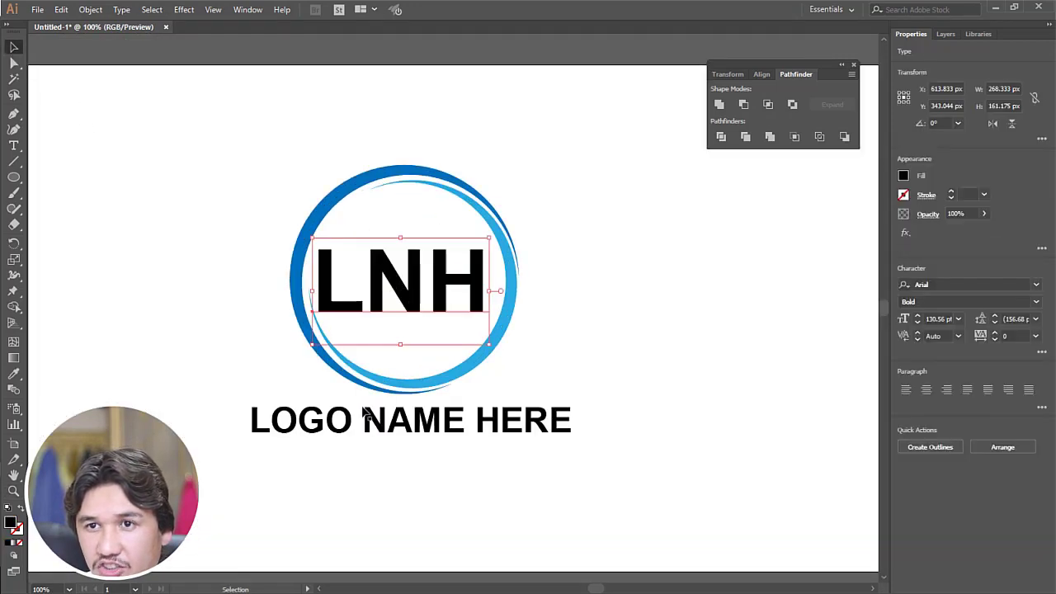
# Duplicate the logo name directly below itself and replace the copy's text with "TagLine".
pyautogui.click(428, 426)
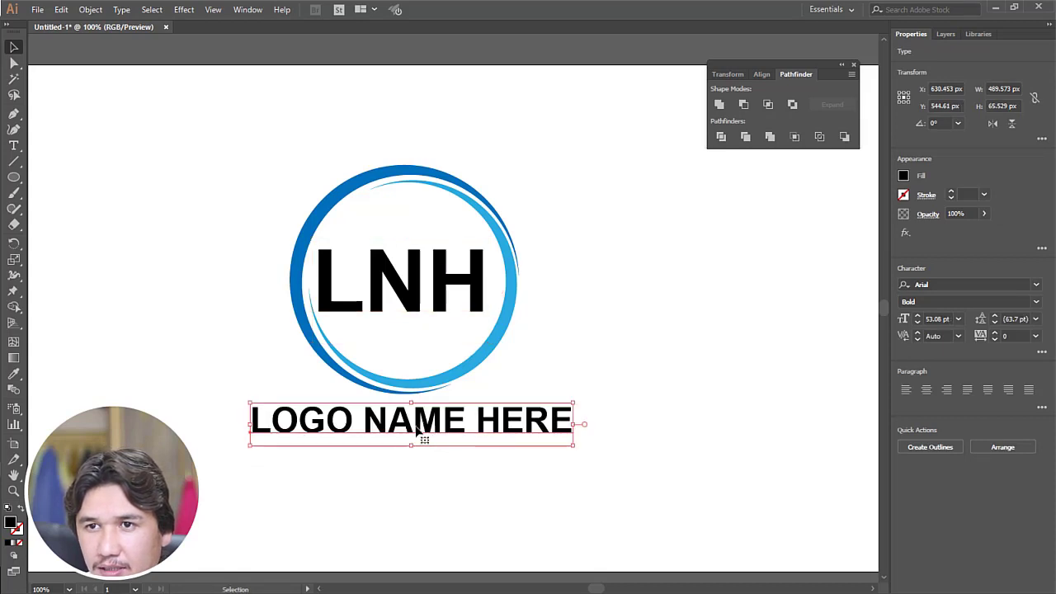
pyautogui.click(369, 478)
pyautogui.moveTo(378, 419); pyautogui.dragTo(378, 448)
pyautogui.doubleClick(378, 448)
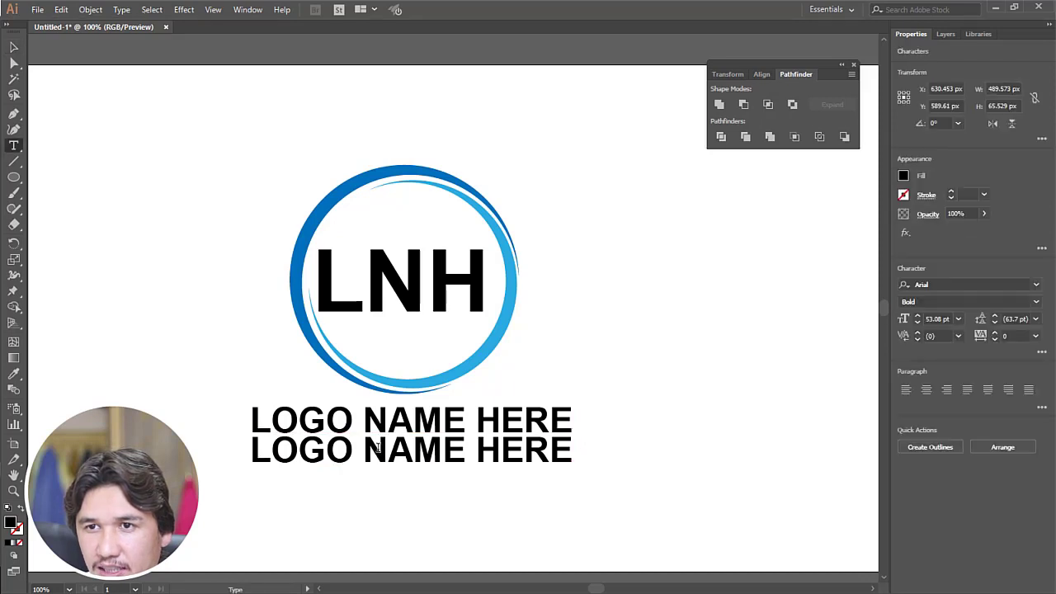
pyautogui.hotkey('ctrl', 'a')
pyautogui.write('t')
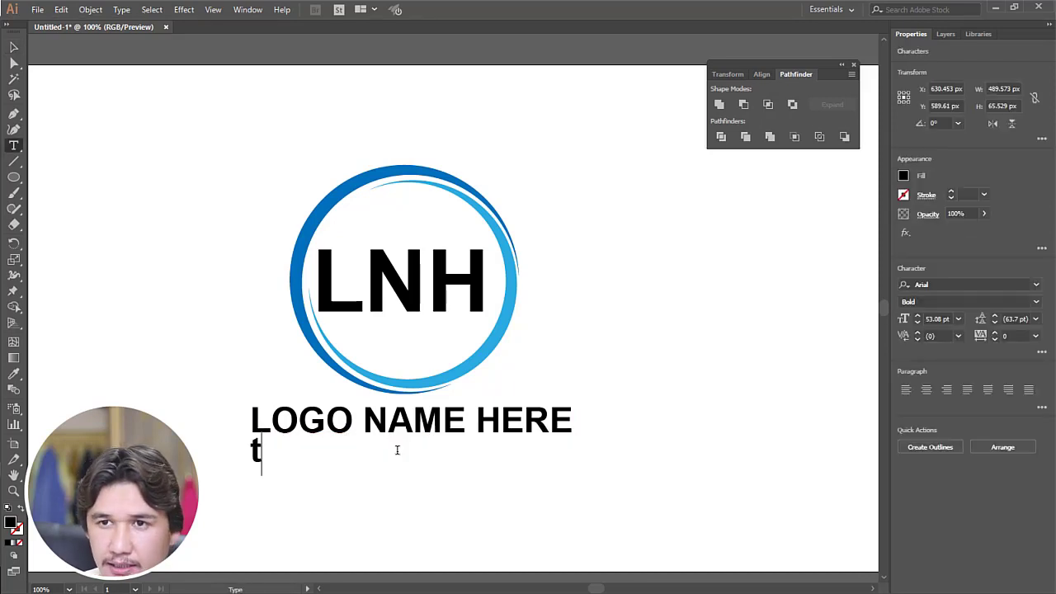
pyautogui.press('BackSpace')
pyautogui.write('TagLine')
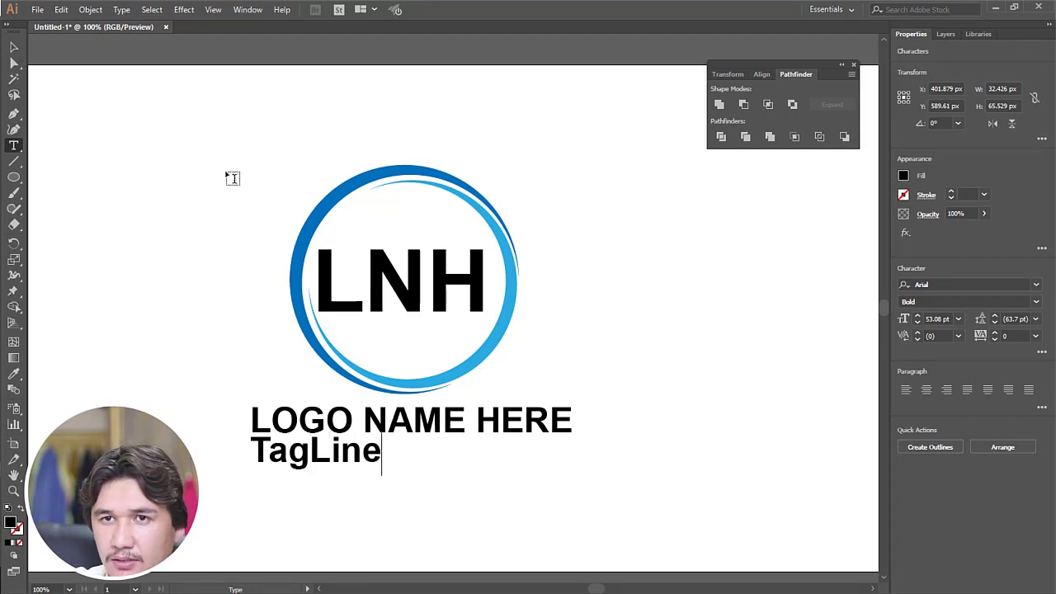
# Shrink the tagline to about 119 px wide under the middle of the logo name and give it a dark grey fill.
pyautogui.click(13, 47)
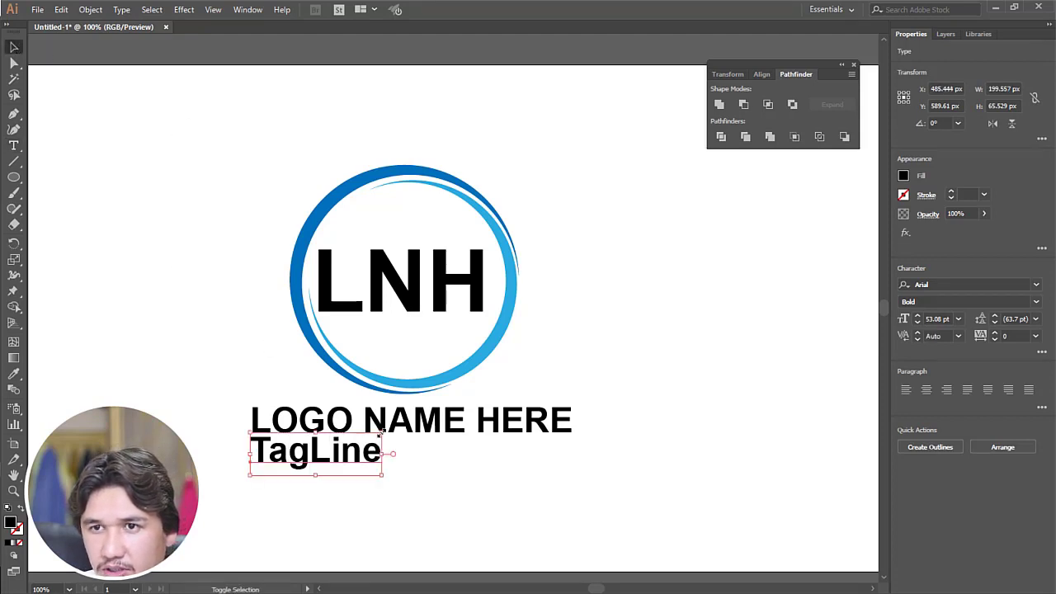
pyautogui.moveTo(382, 432); pyautogui.dragTo(419, 457)
pyautogui.click(906, 176)
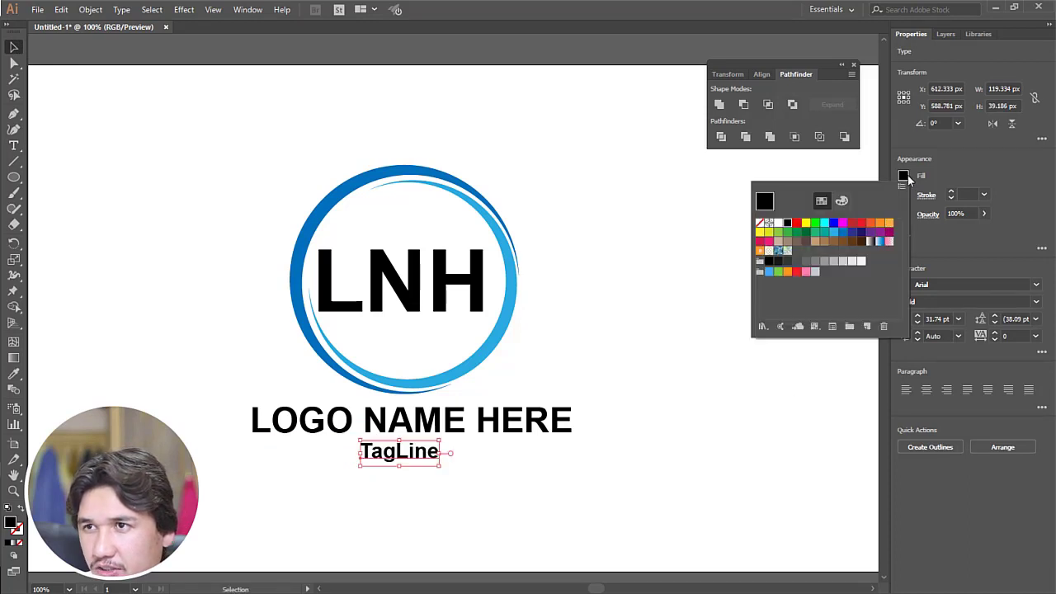
pyautogui.click(815, 261)
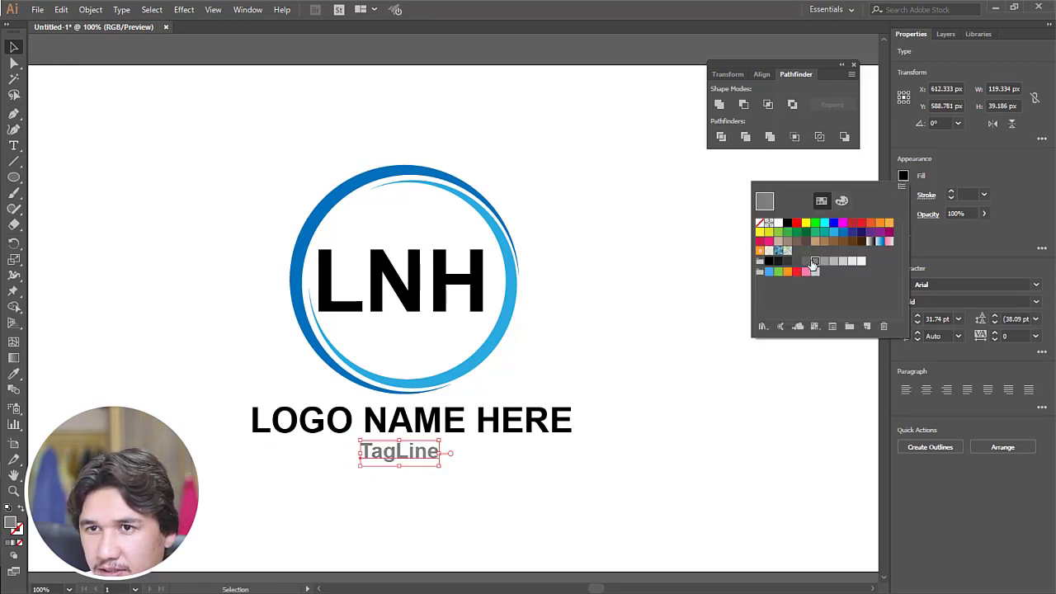
pyautogui.click(807, 262)
pyautogui.click(798, 262)
pyautogui.click(789, 261)
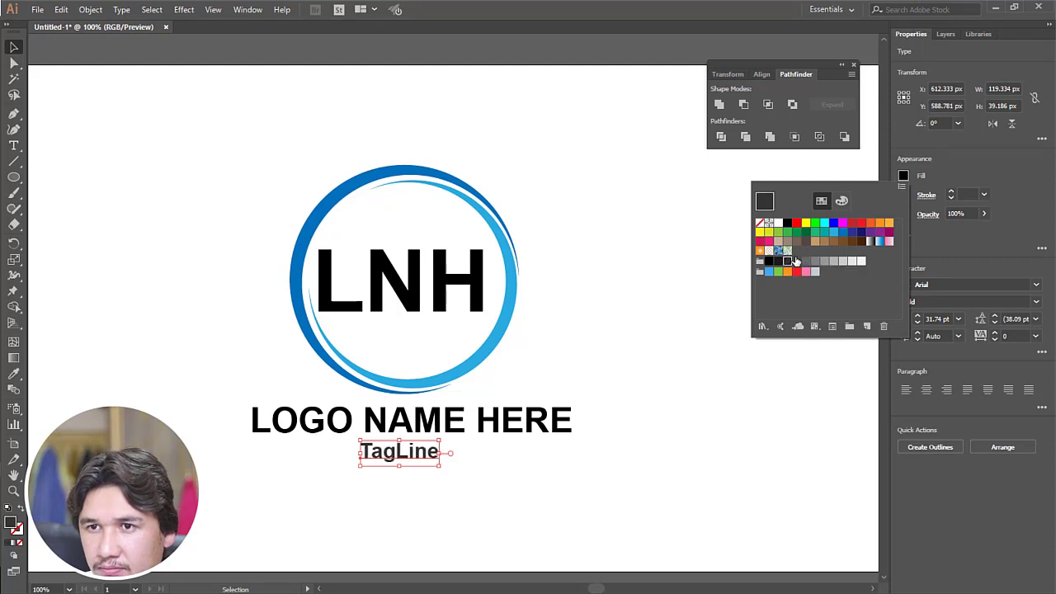
pyautogui.click(807, 262)
pyautogui.click(593, 339)
pyautogui.click(592, 340)
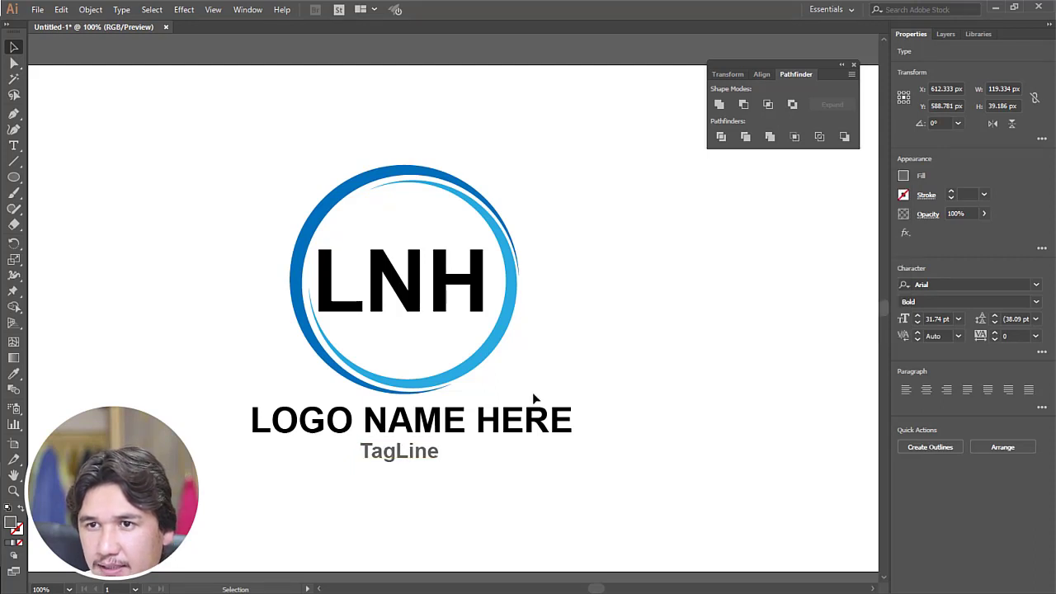
# Move the rings and the LNH initials up slightly to widen the gap above the logo name.
pyautogui.press('z')
pyautogui.keyDown('alt'); pyautogui.click(501, 361); pyautogui.keyUp('alt')
pyautogui.keyDown('alt'); pyautogui.click(502, 362); pyautogui.keyUp('alt')
pyautogui.click(316, 289)
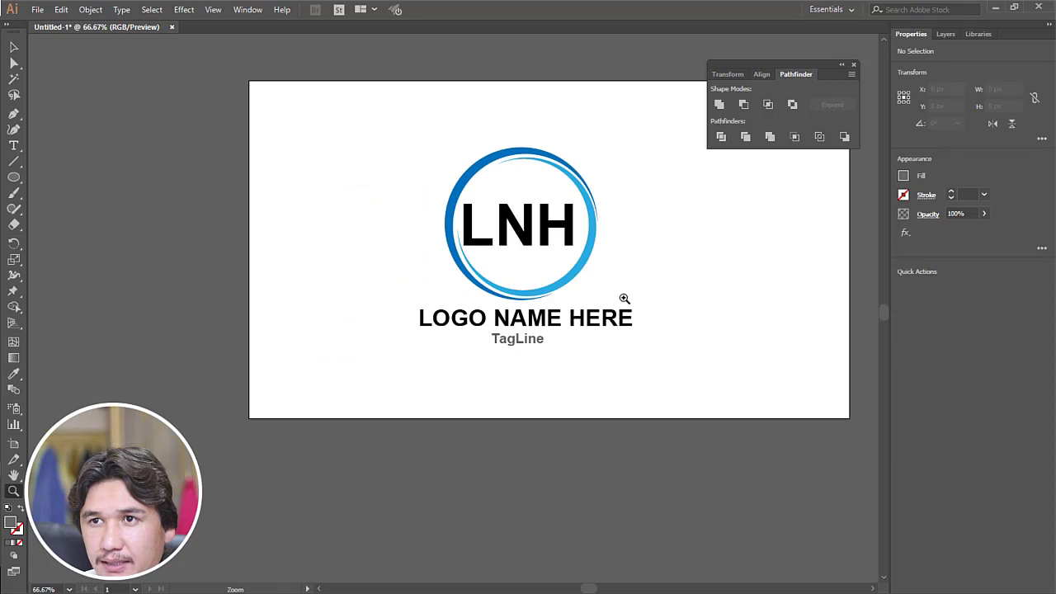
pyautogui.hotkey('ctrl', '1')
pyautogui.click(12, 47)
pyautogui.moveTo(207, 128); pyautogui.dragTo(455, 272)
pyautogui.click(508, 317)
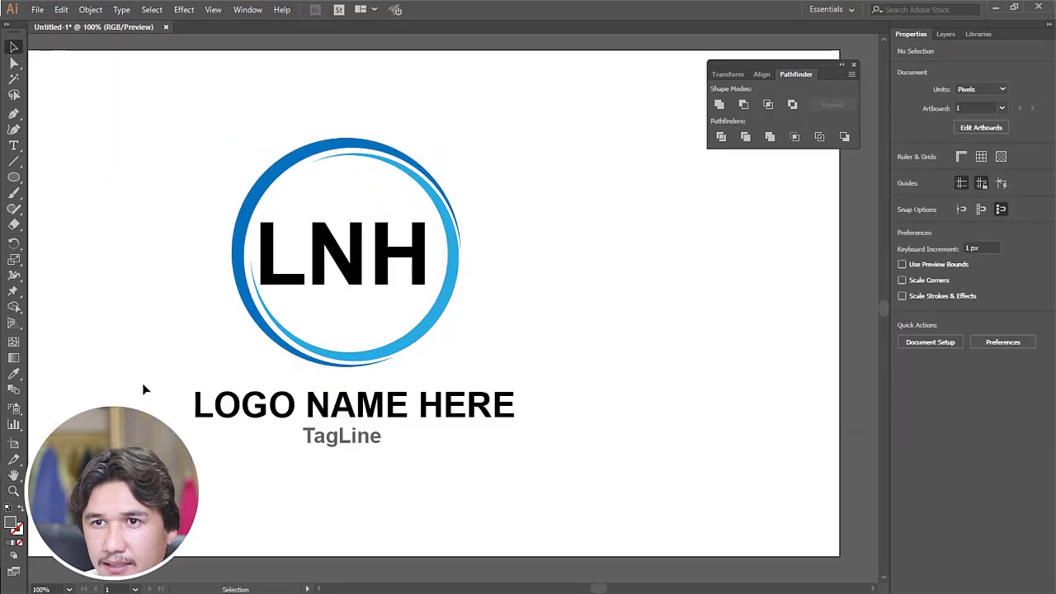
# Align the logo name and the tagline to each other by their horizontal centres and deselect them.
pyautogui.moveTo(145, 385); pyautogui.dragTo(564, 471)
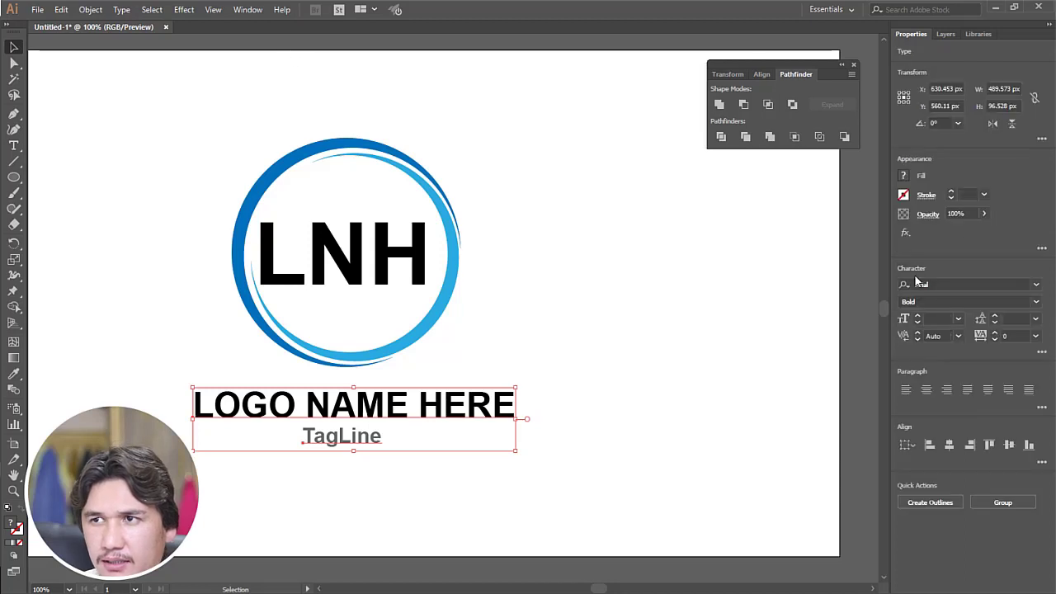
pyautogui.click(762, 74)
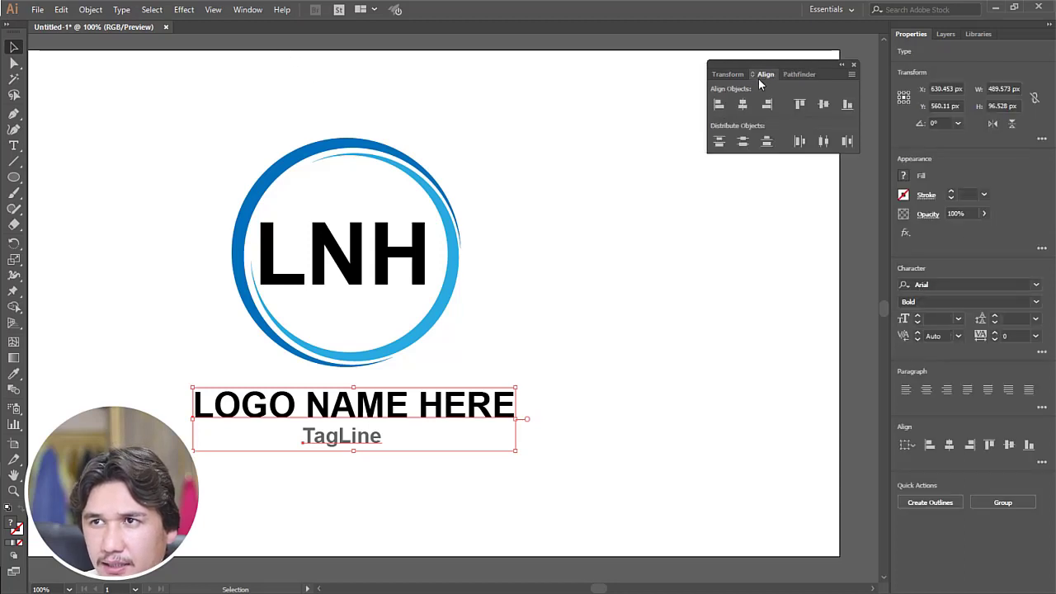
pyautogui.click(743, 104)
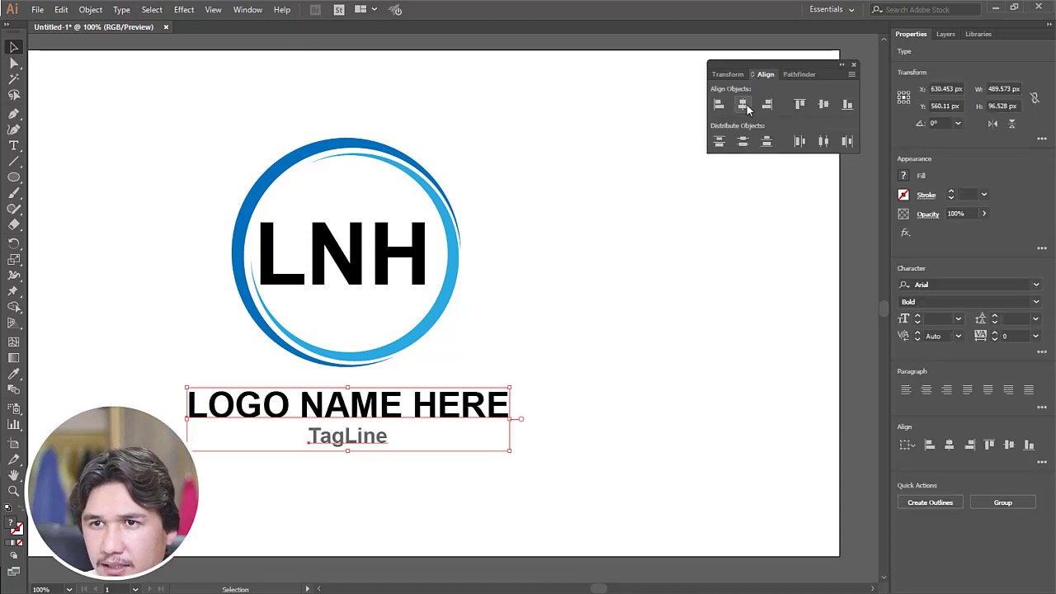
pyautogui.click(311, 488)
pyautogui.moveTo(106, 158); pyautogui.dragTo(673, 485)
pyautogui.click(673, 486)
pyautogui.press('z')
pyautogui.keyDown('alt'); pyautogui.click(325, 290); pyautogui.keyUp('alt')
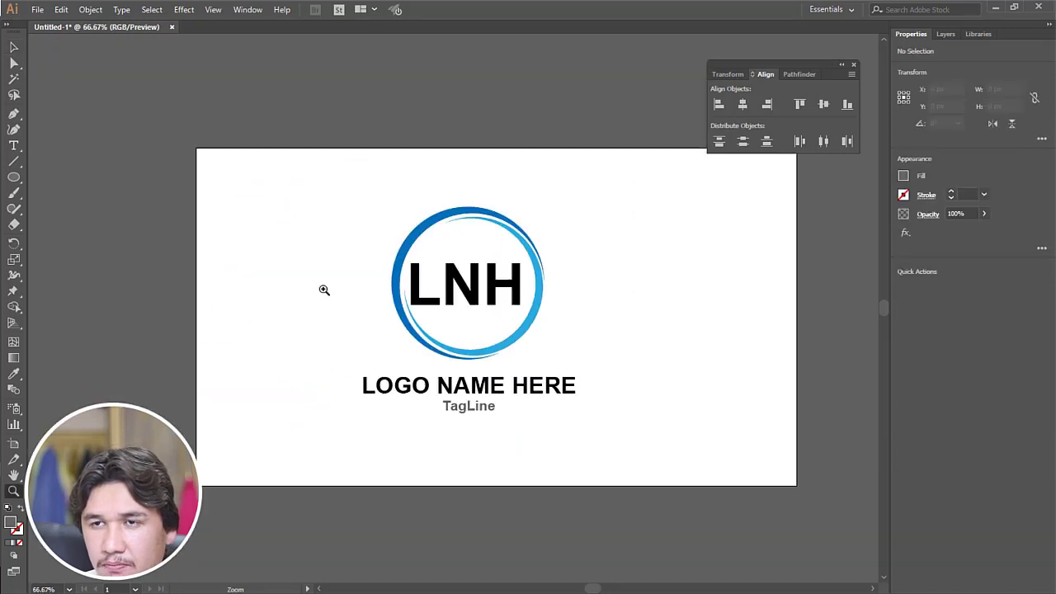
pyautogui.click(516, 338)
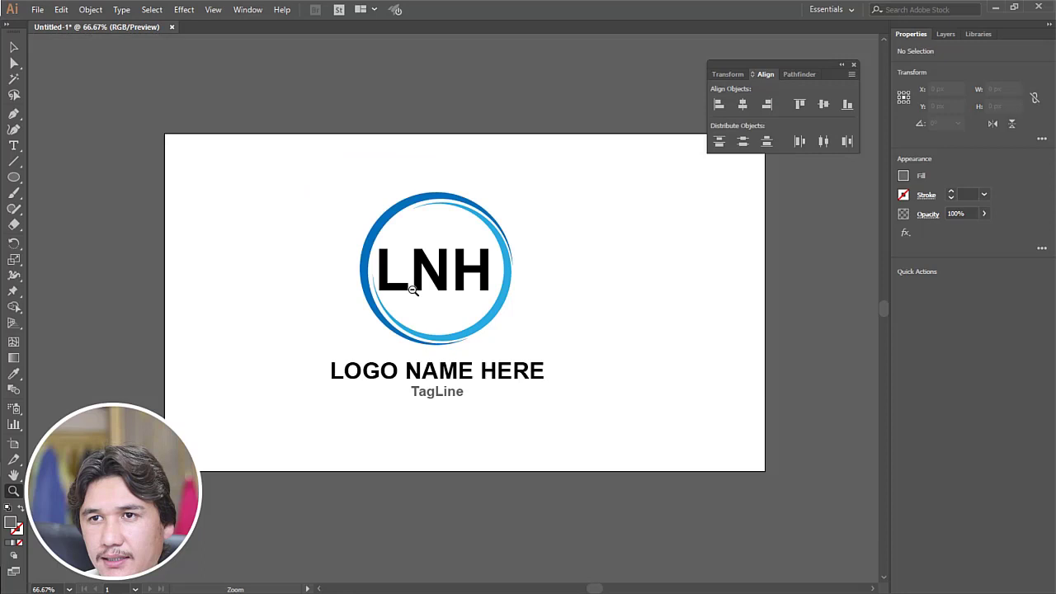
pyautogui.keyDown('alt'); pyautogui.click(520, 334); pyautogui.keyUp('alt')
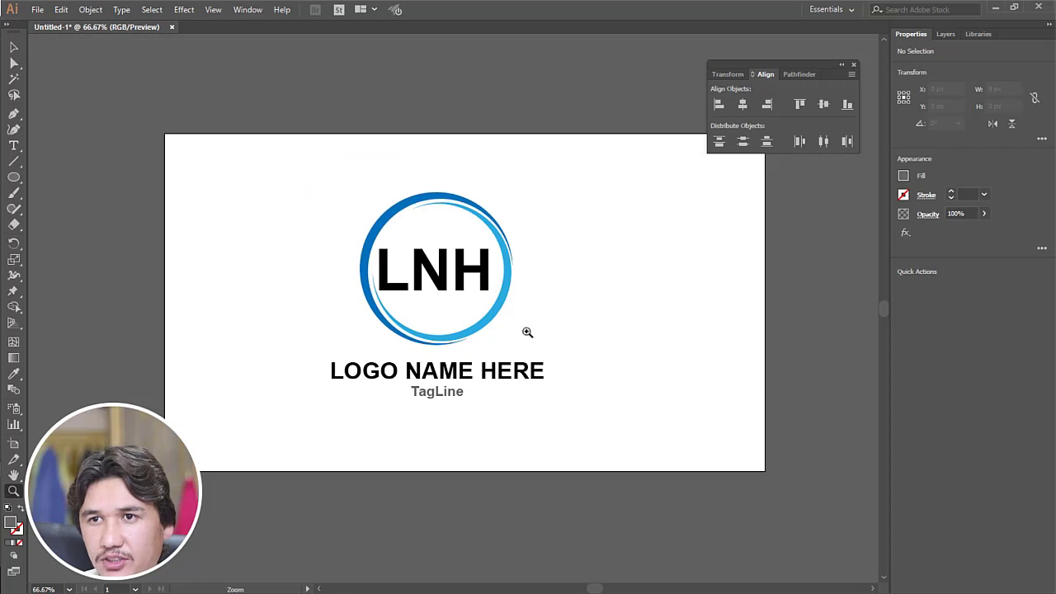